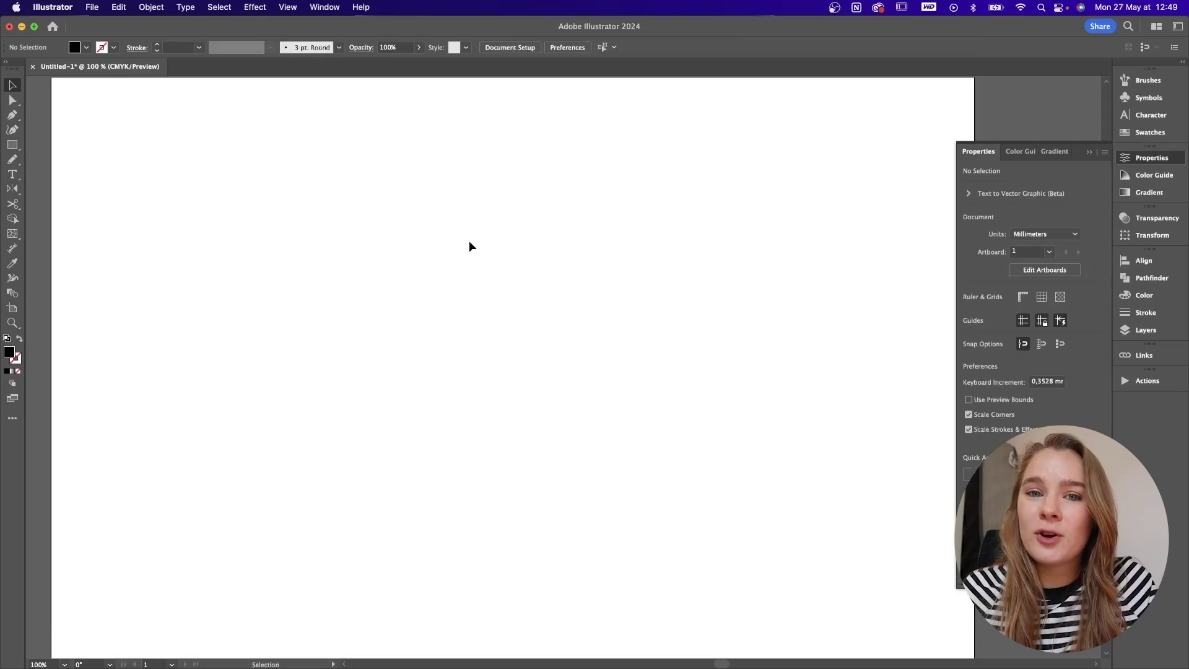
# Step: Create a text frame about 105 by 54 mm and replace its placeholder text with Typography
pyautogui.moveTo(404, 208); pyautogui.dragTo(731, 376)
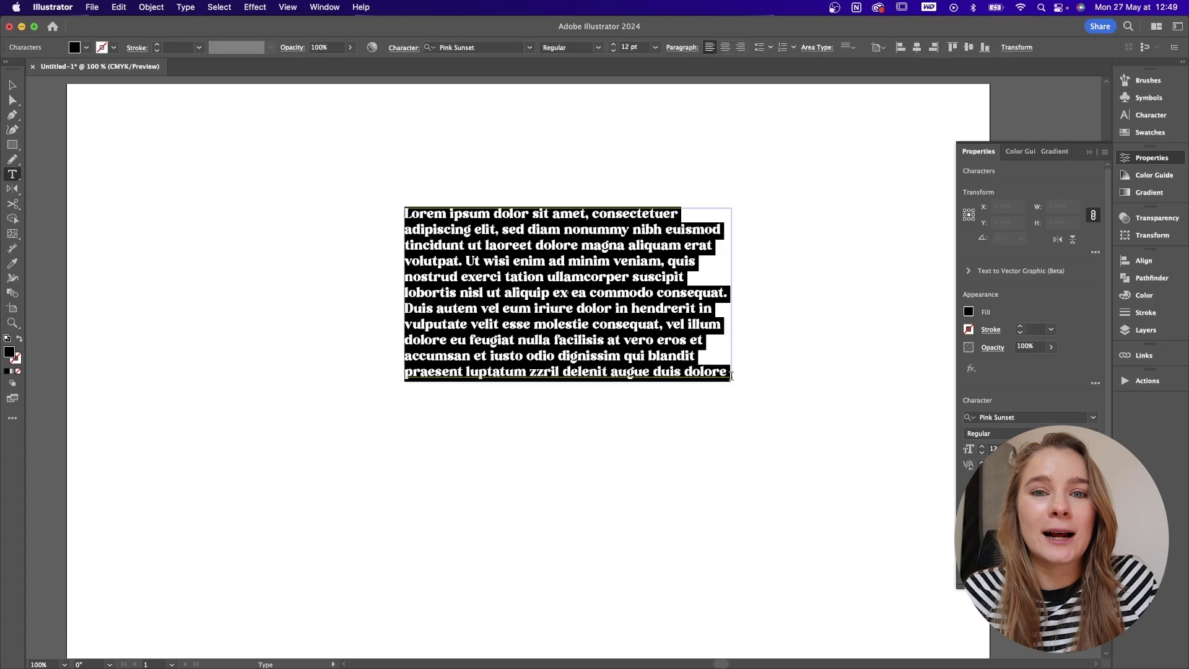
pyautogui.press('BackSpace')
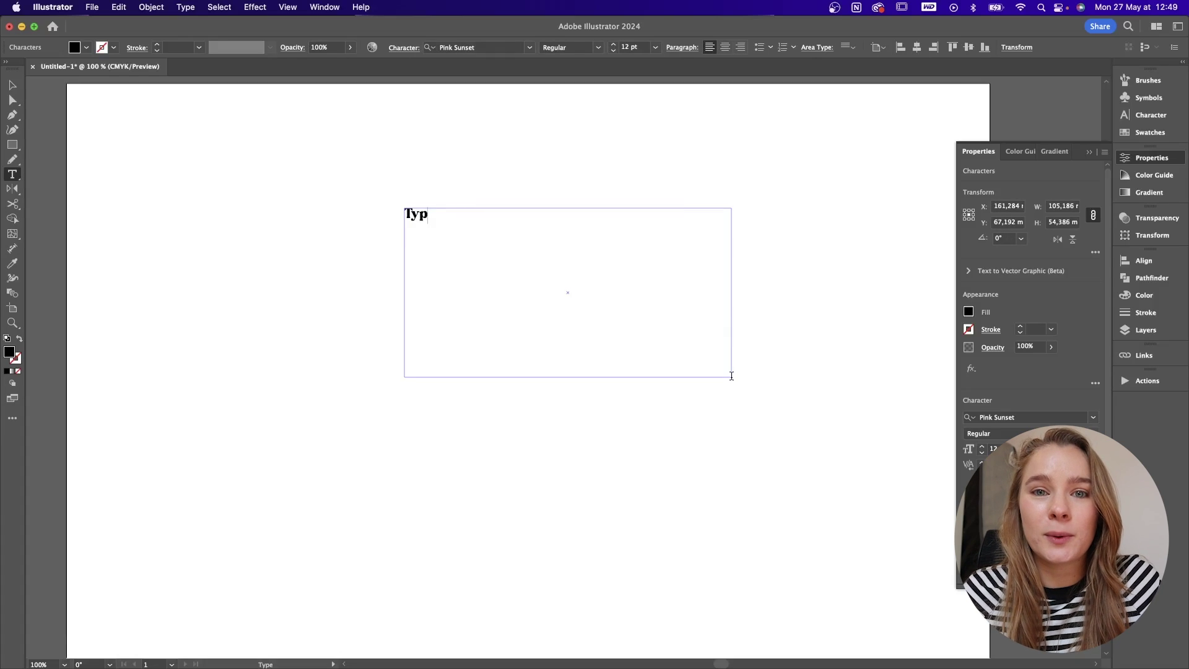
pyautogui.write('Typography')
# Step: Replace the text frame with a pasted point-text copy of the word and enlarge it proportionally to about 185 mm wide
pyautogui.moveTo(626, 321); pyautogui.dragTo(369, 203)
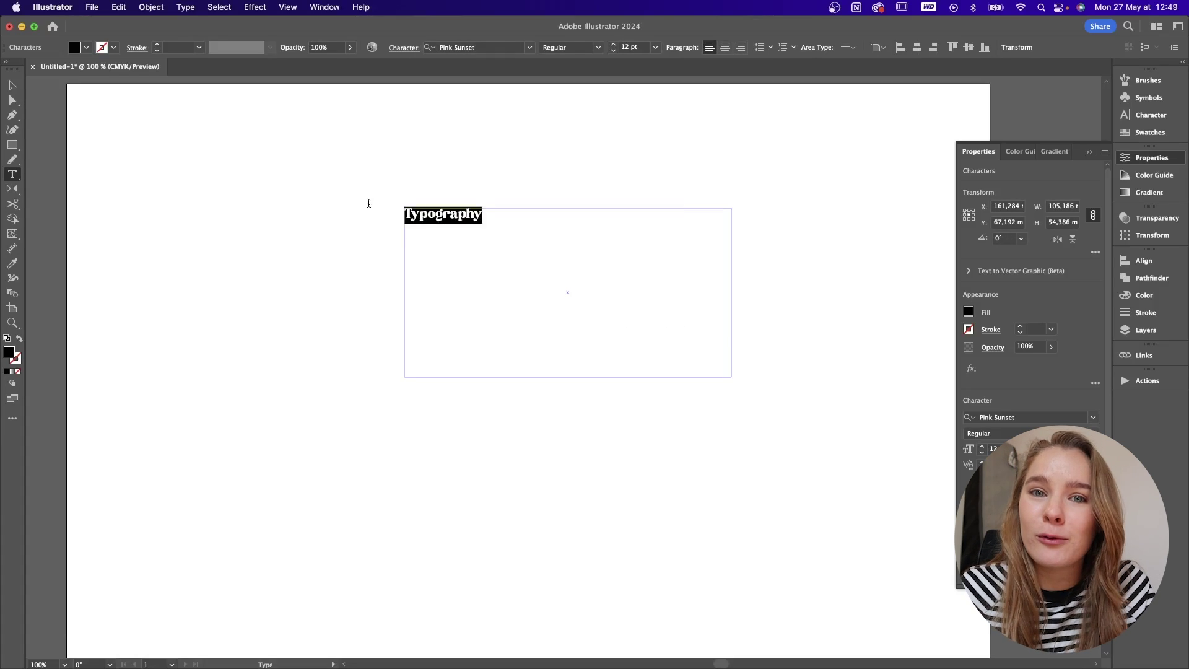
pyautogui.press('super+c')
pyautogui.press('Escape')
pyautogui.press('BackSpace')
pyautogui.press('super+v')
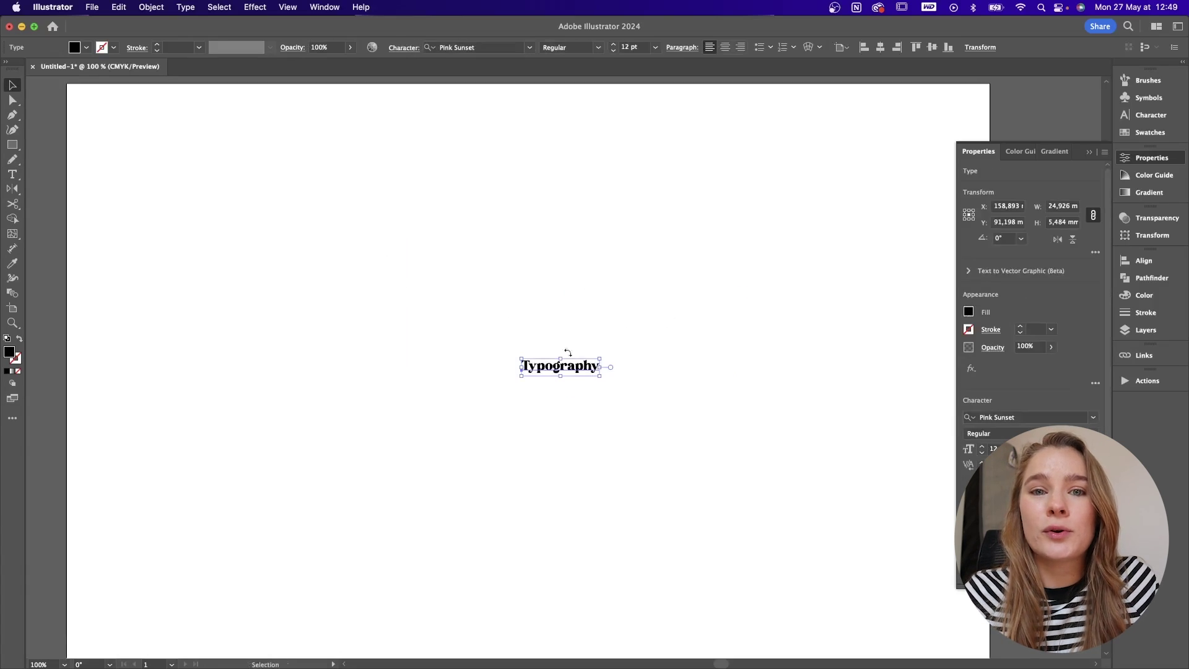
pyautogui.moveTo(599, 359); pyautogui.dragTo(776, 326)
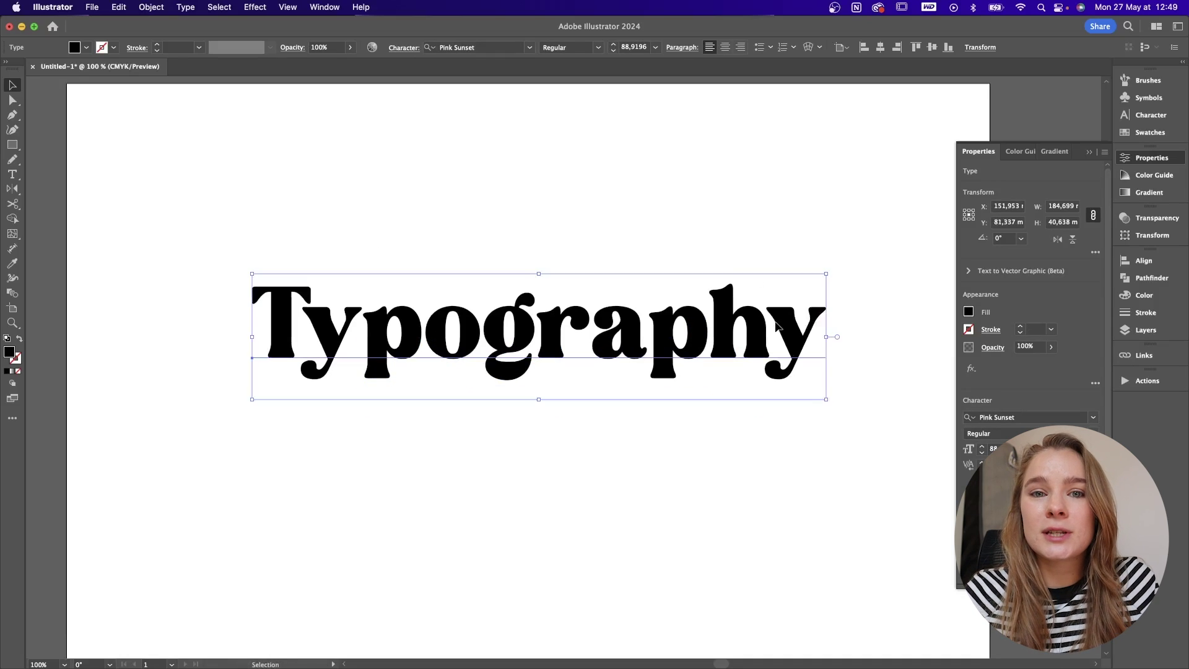
# Step: Try converting the word to outlines with Create Outlines, and undo the conversion
pyautogui.rightClick(603, 347)
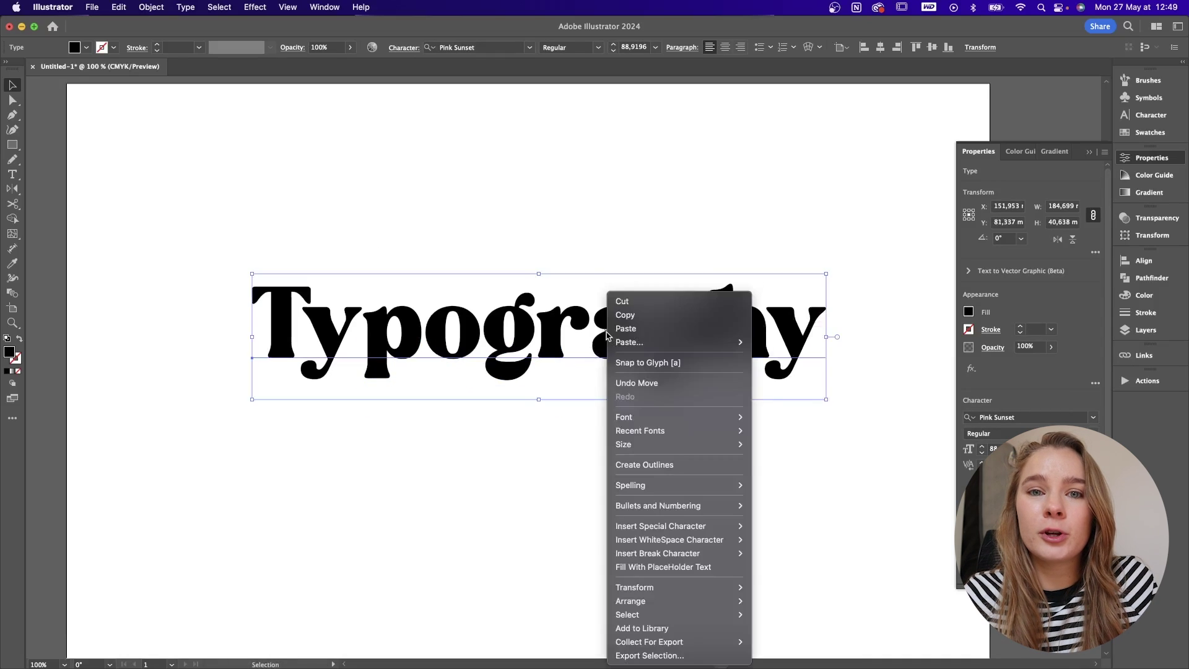
pyautogui.click(675, 466)
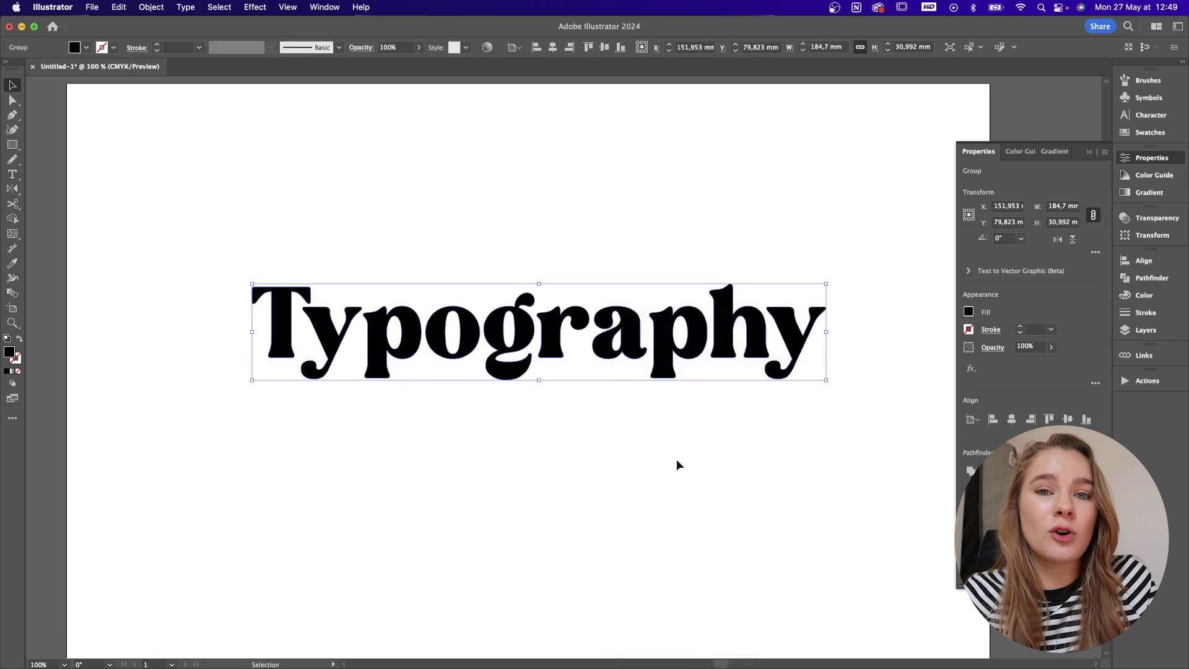
pyautogui.press('super+z')
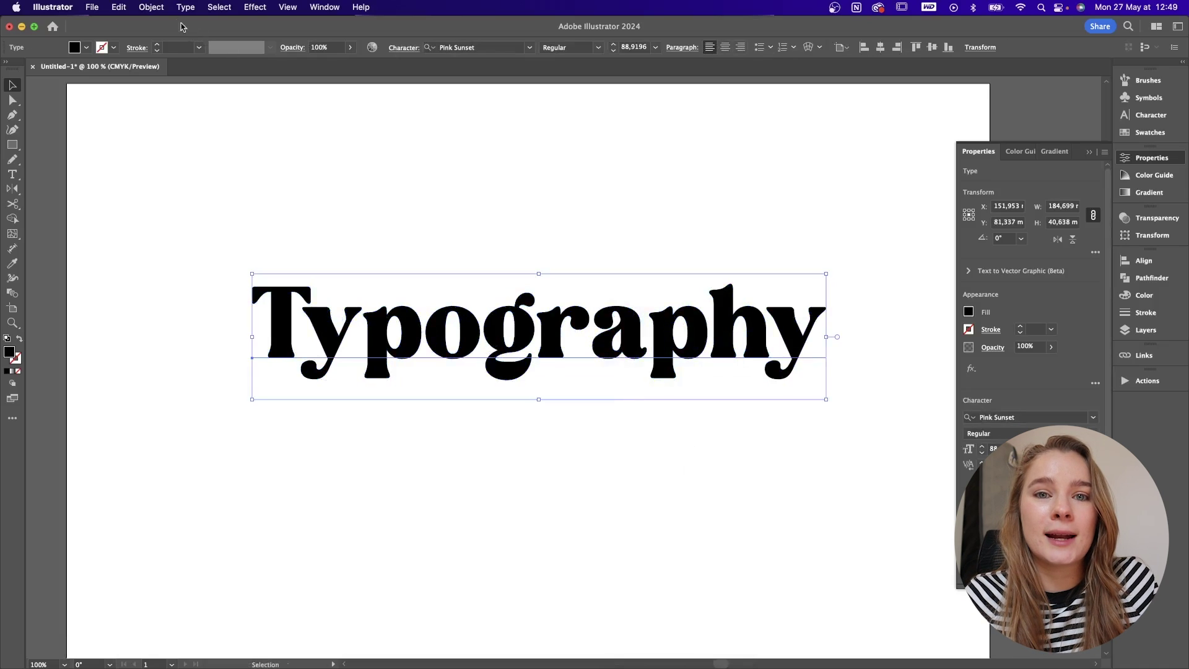
# Step: Expand the word into shapes and ungroup it into separate letters
pyautogui.click(151, 7)
pyautogui.click(171, 176)
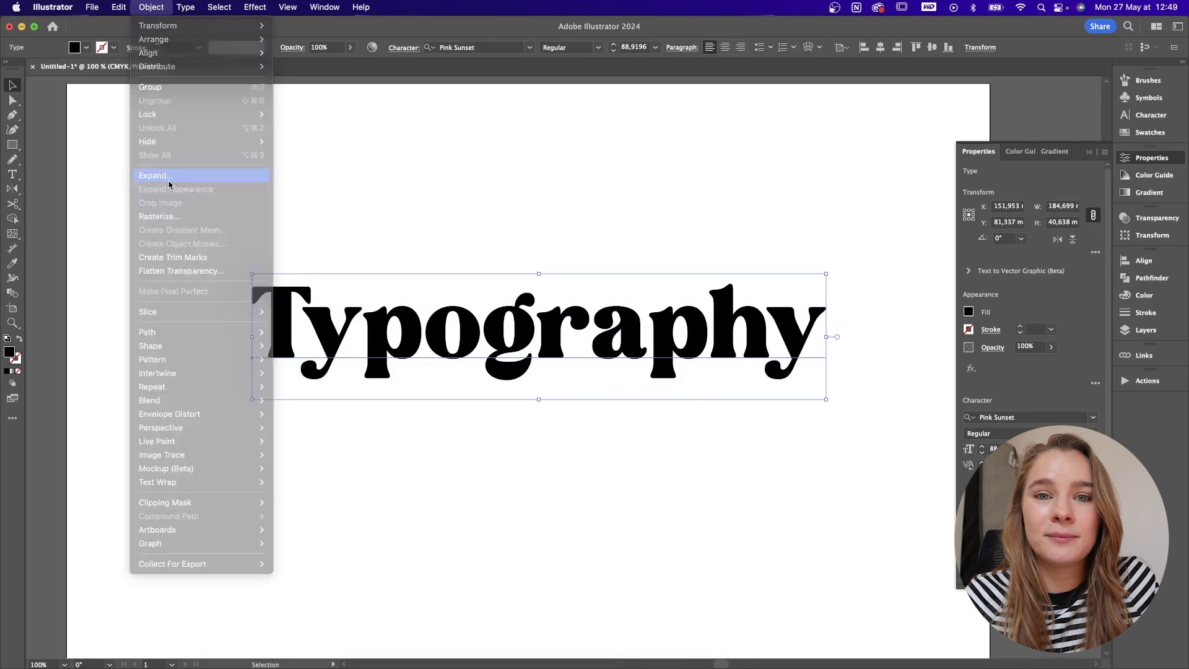
pyautogui.click(613, 419)
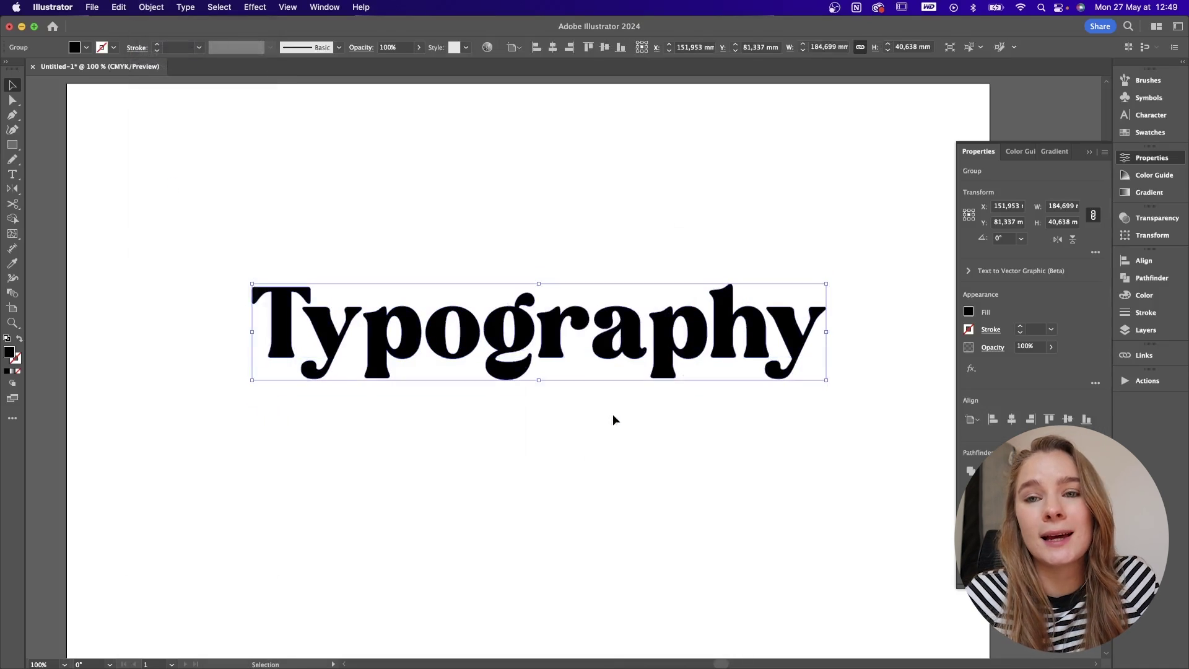
pyautogui.click(786, 390)
pyautogui.moveTo(626, 363)
pyautogui.mouseDown()
pyautogui.moveTo(545, 313)
pyautogui.moveTo(626, 337)
pyautogui.moveTo(635, 359)
pyautogui.mouseUp()
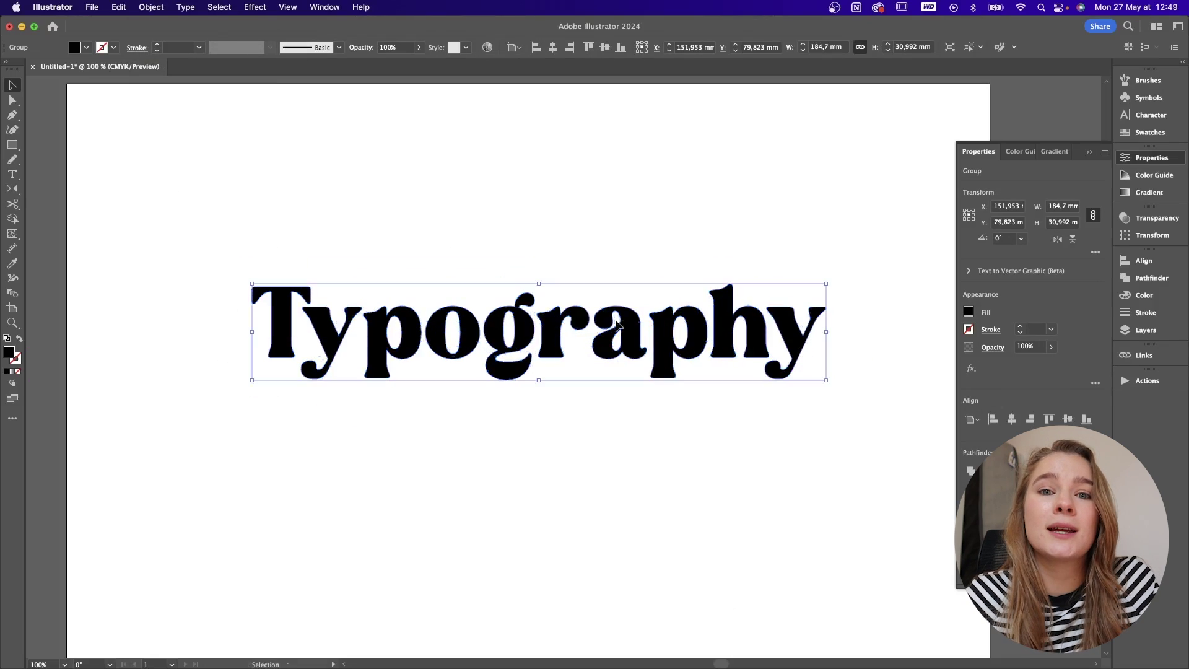
pyautogui.rightClick(630, 321)
pyautogui.click(654, 493)
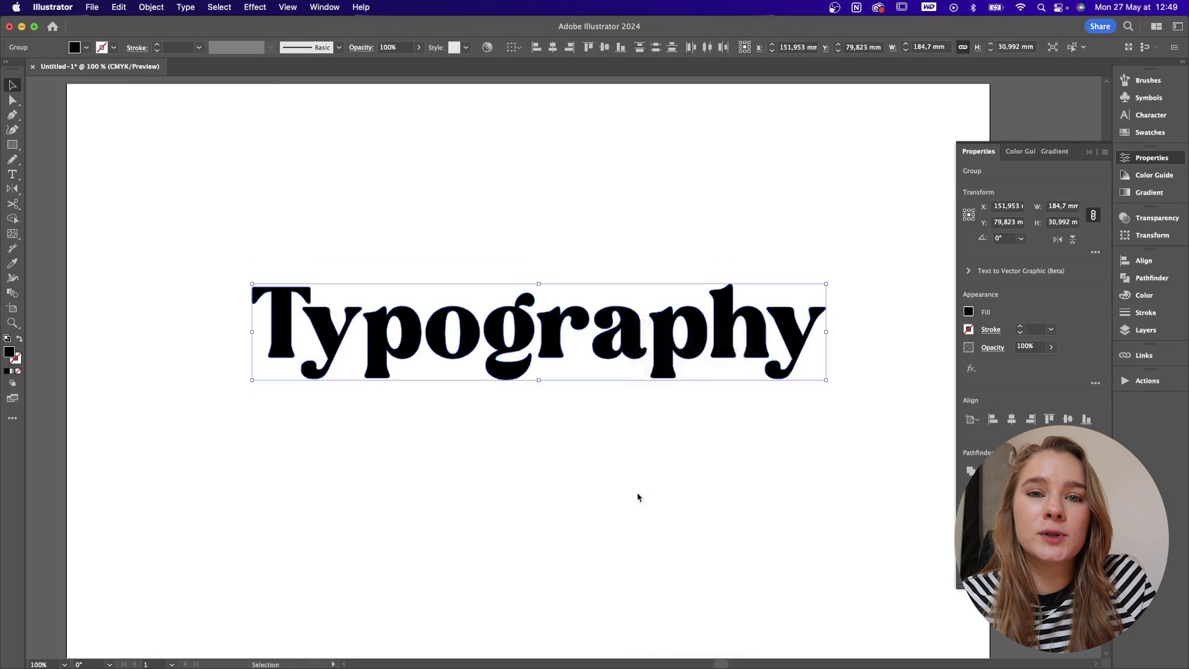
pyautogui.click(638, 493)
# Step: Try moving the g and the T individually, undoing each move
pyautogui.press('a')
pyautogui.moveTo(533, 344); pyautogui.dragTo(533, 293)
pyautogui.press('super+z')
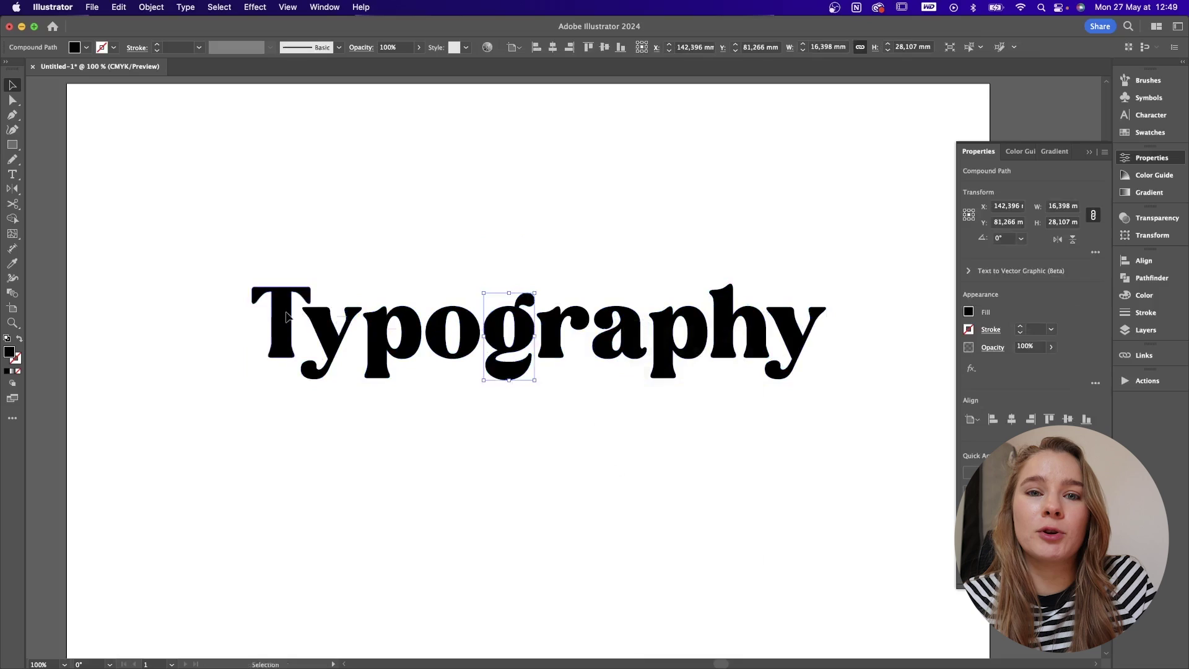
pyautogui.moveTo(286, 308); pyautogui.dragTo(286, 368)
pyautogui.press('super+z')
pyautogui.click(535, 447)
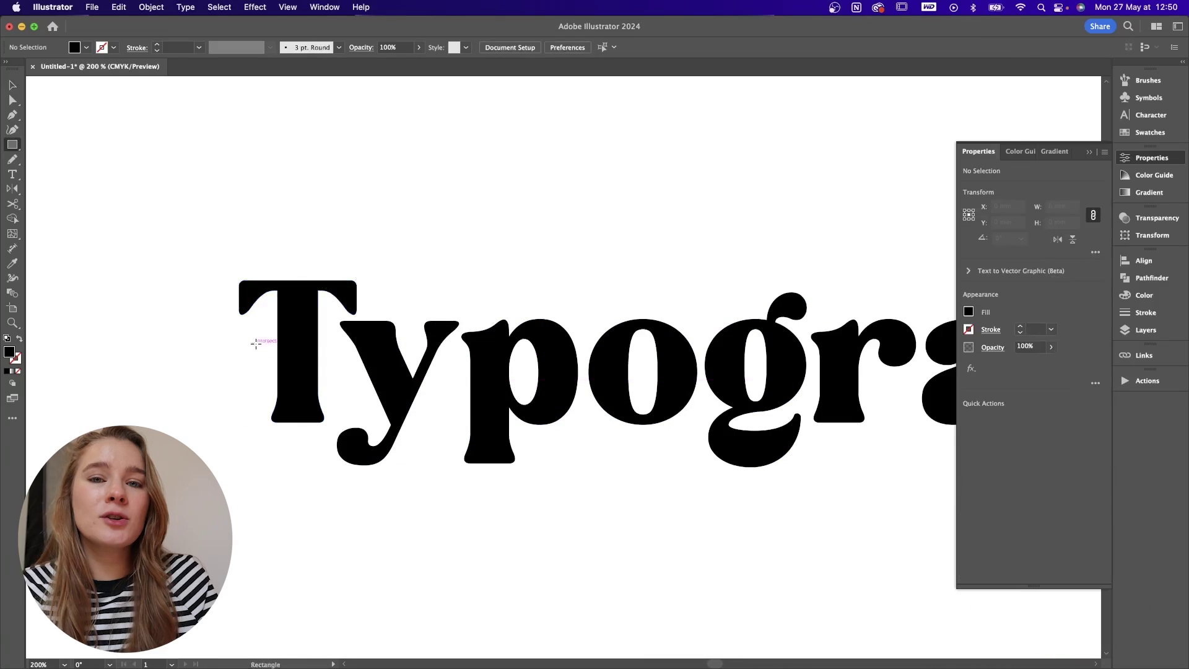
# Step: Draw a thin horizontal rectangle across the T's stem and subtract it from the letter
pyautogui.moveTo(253, 344); pyautogui.dragTo(332, 351)
pyautogui.press('v')
pyautogui.keyDown('shift'); pyautogui.click(296, 378); pyautogui.keyUp('shift')
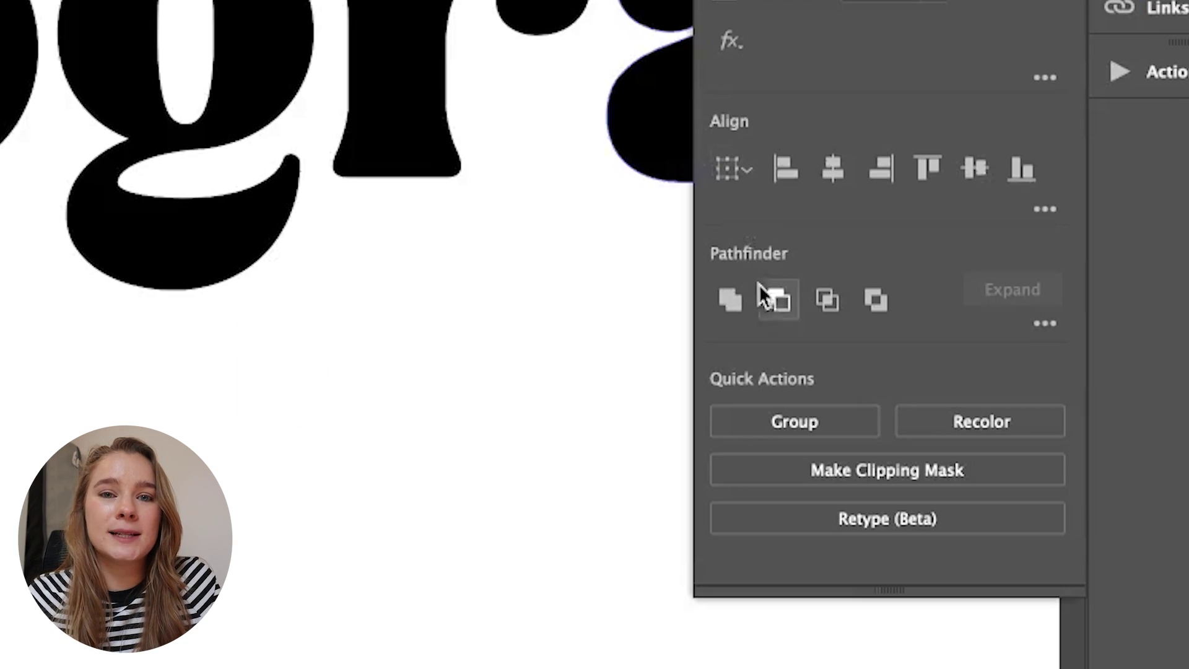
pyautogui.click(778, 300)
# Step: Ungroup the split T and move its upper part straight up to open a gap in the stem
pyautogui.rightClick(303, 300)
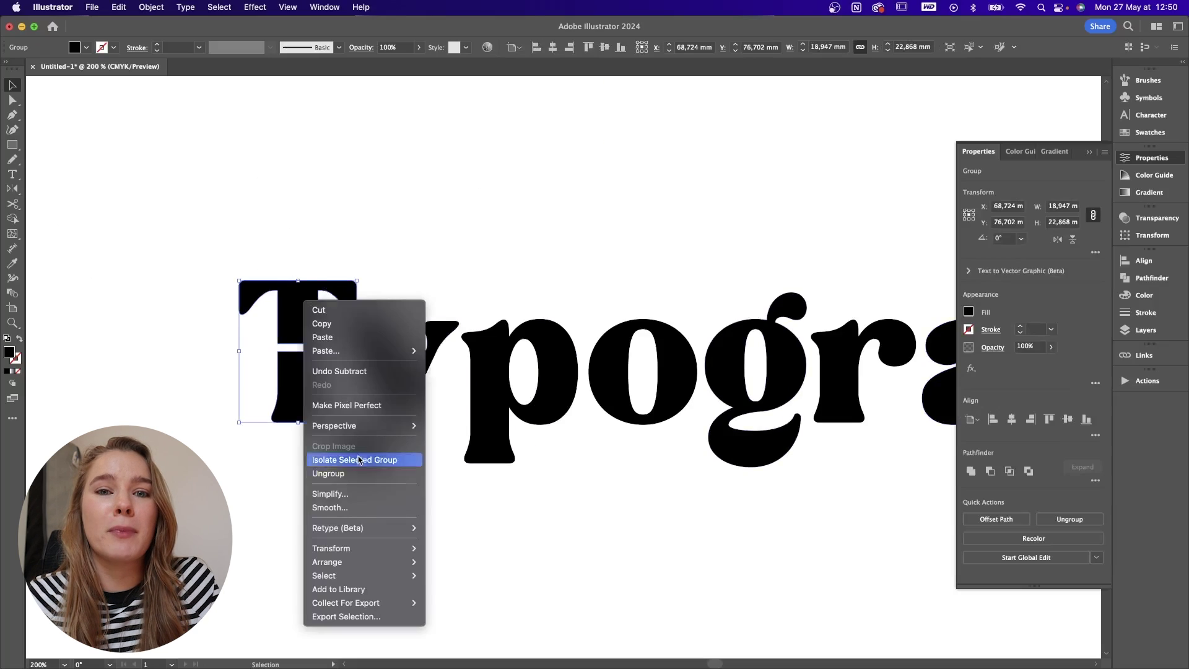
pyautogui.click(329, 473)
pyautogui.click(451, 260)
pyautogui.moveTo(298, 304); pyautogui.dragTo(297, 274)
# Step: Bridge the T's stem gap with a rectangle and unite the pieces into one letter about 28 mm tall
pyautogui.press('m')
pyautogui.moveTo(277, 309)
pyautogui.mouseDown()
pyautogui.moveTo(283, 341)
pyautogui.moveTo(314, 379)
pyautogui.mouseUp()
pyautogui.press('v')
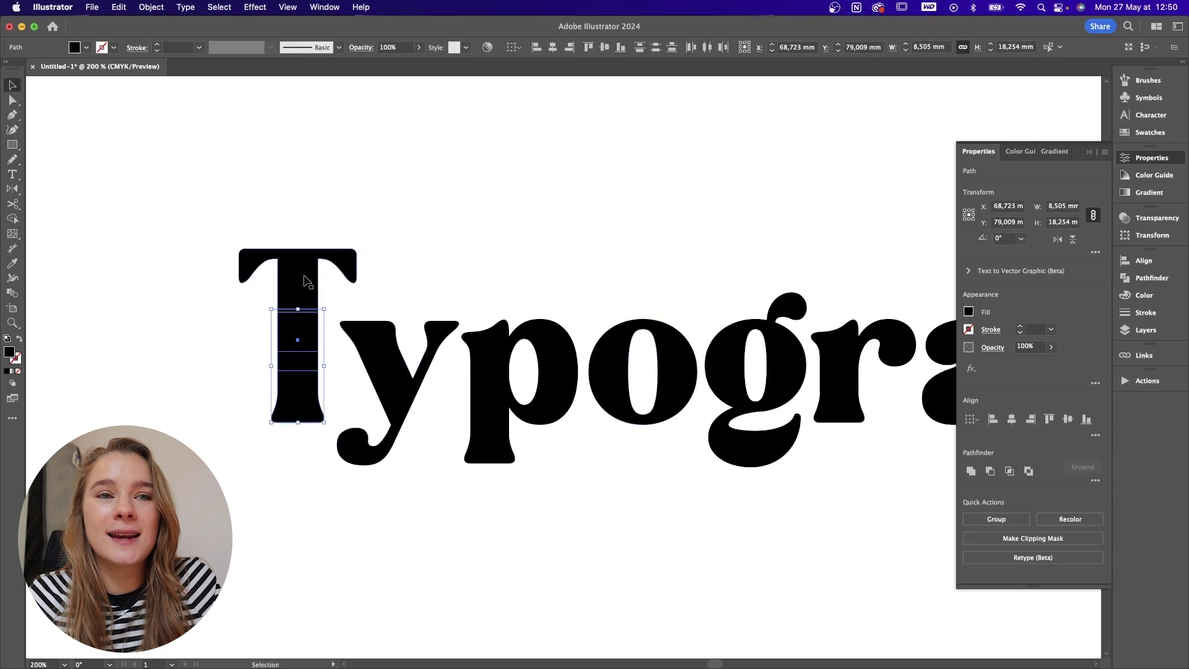
pyautogui.moveTo(280, 325); pyautogui.dragTo(323, 396)
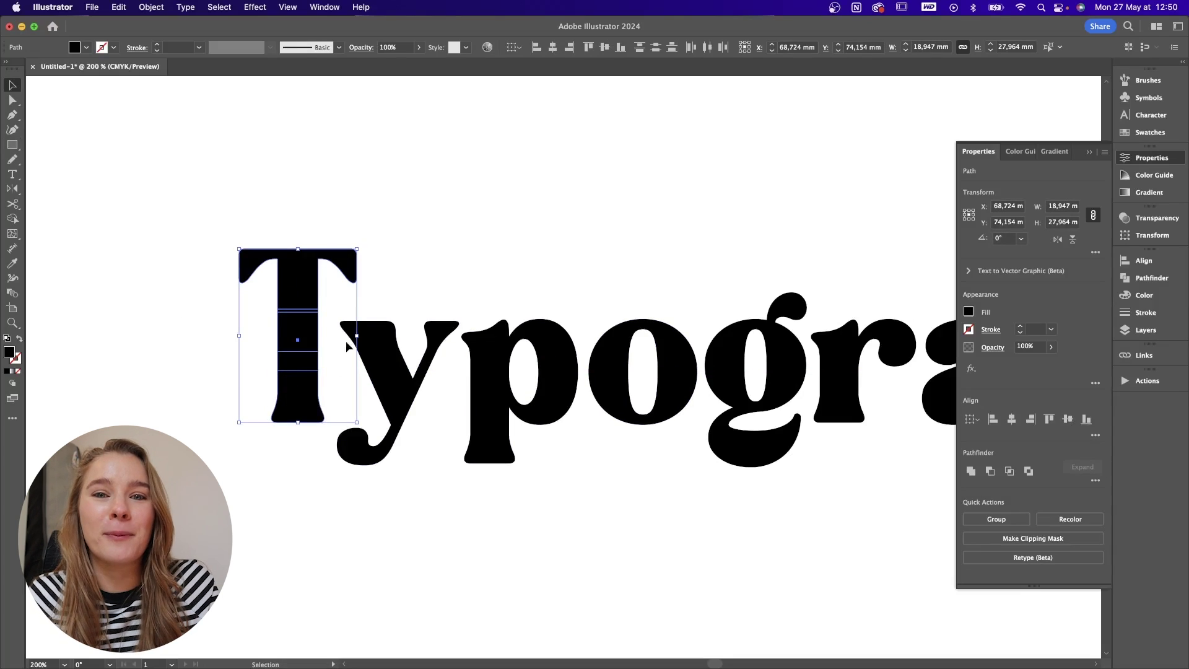
pyautogui.click(977, 471)
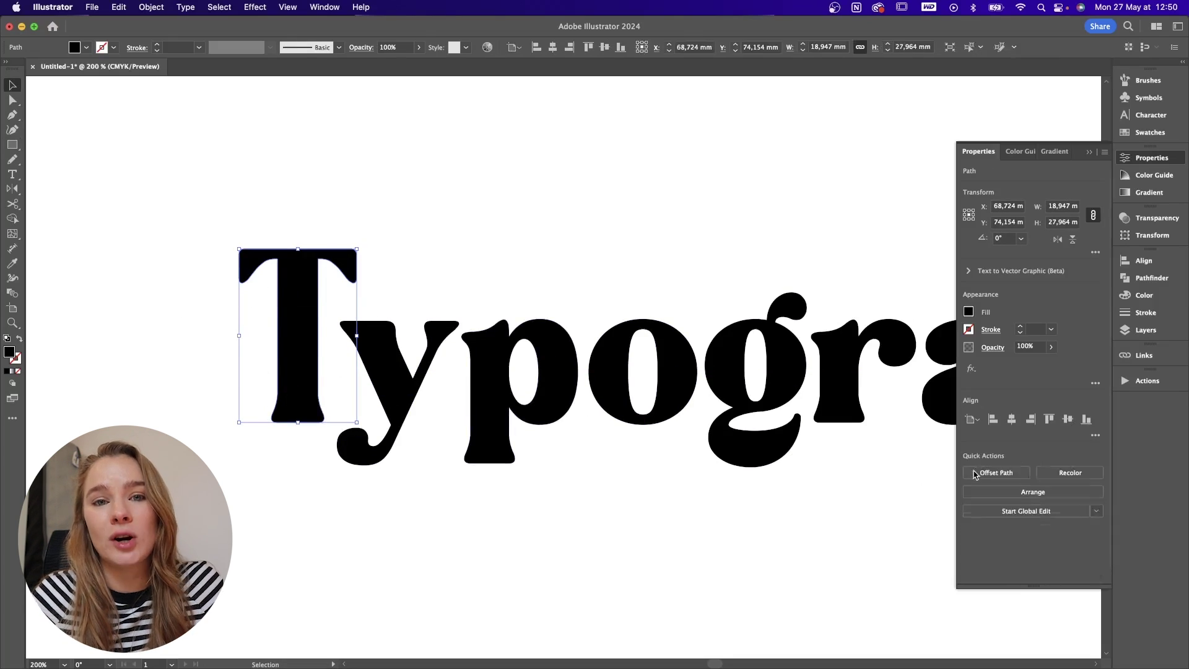
# Step: Undo the T's extension and split, back to the original letter with the thin rectangle across its stem
pyautogui.click(482, 240)
pyautogui.press('super+z')
pyautogui.press('super+z')
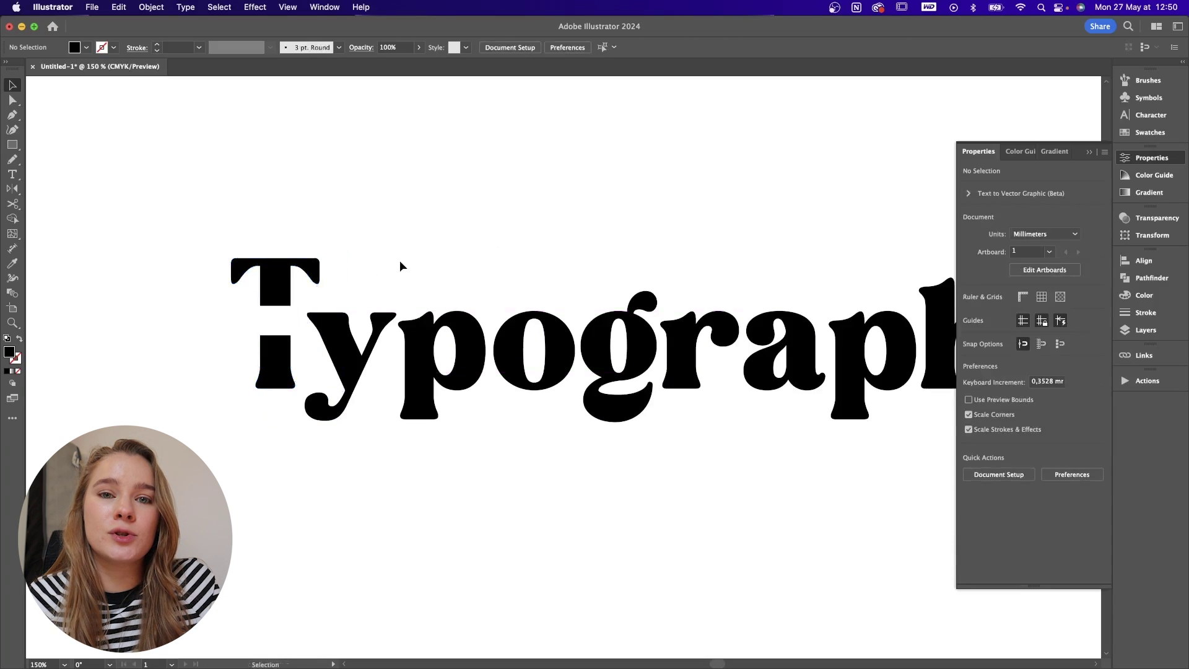
pyautogui.moveTo(290, 279); pyautogui.dragTo(290, 303)
pyautogui.press('super+z')
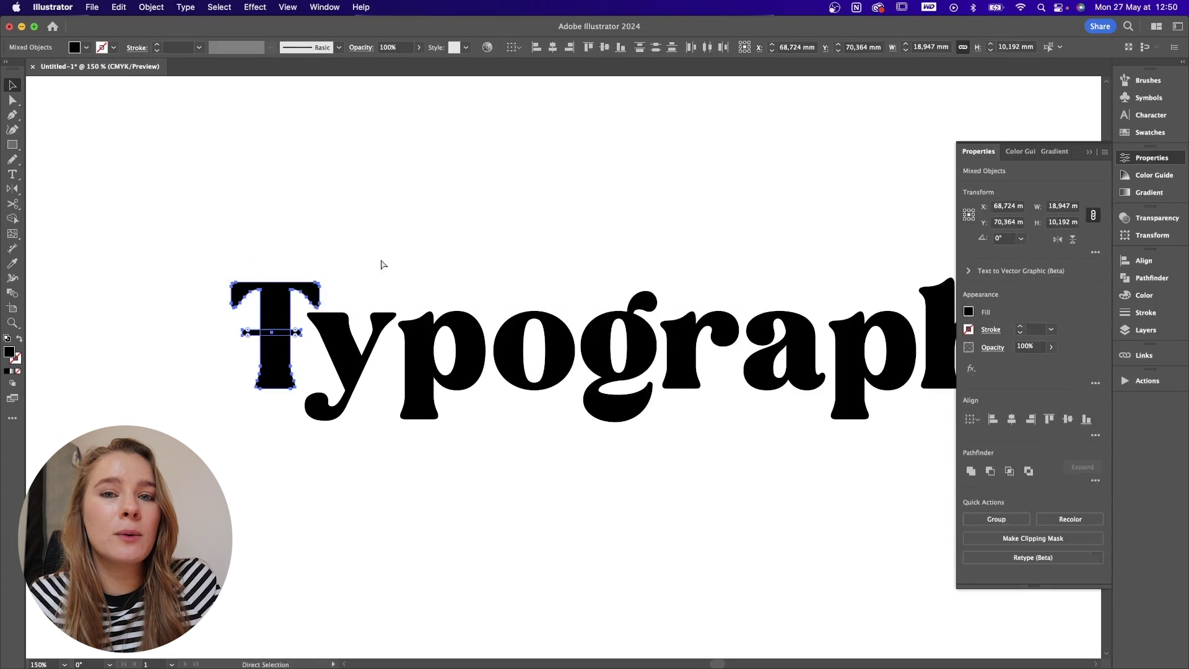
pyautogui.click(382, 264)
pyautogui.press('v')
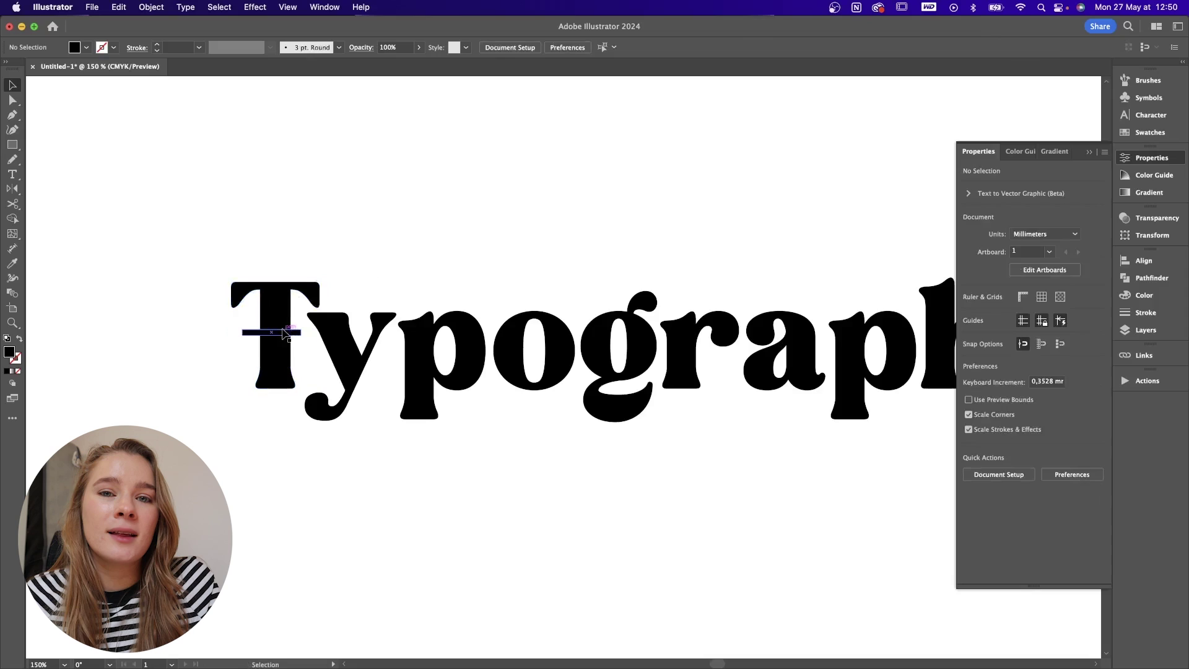
# Step: Subtract the thin rectangle from the T and ungroup the two resulting parts
pyautogui.click(282, 332)
pyautogui.keyDown('shift'); pyautogui.click(275, 313); pyautogui.keyUp('shift')
pyautogui.moveTo(205, 288); pyautogui.dragTo(226, 307)
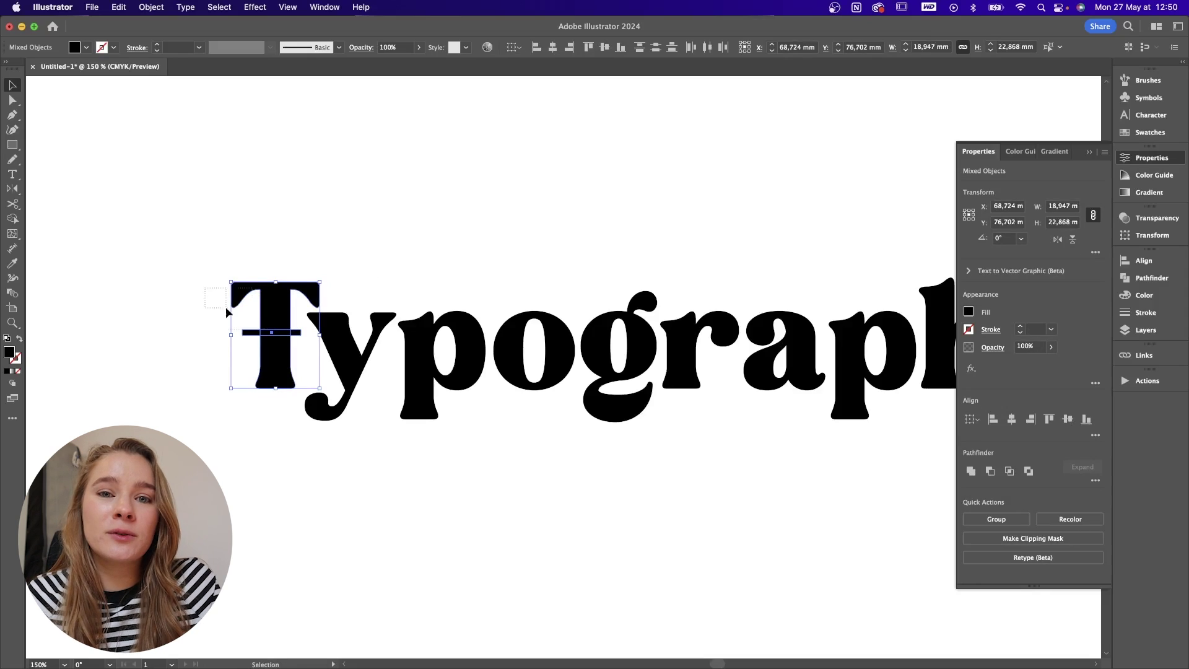
pyautogui.click(990, 472)
pyautogui.rightClick(296, 295)
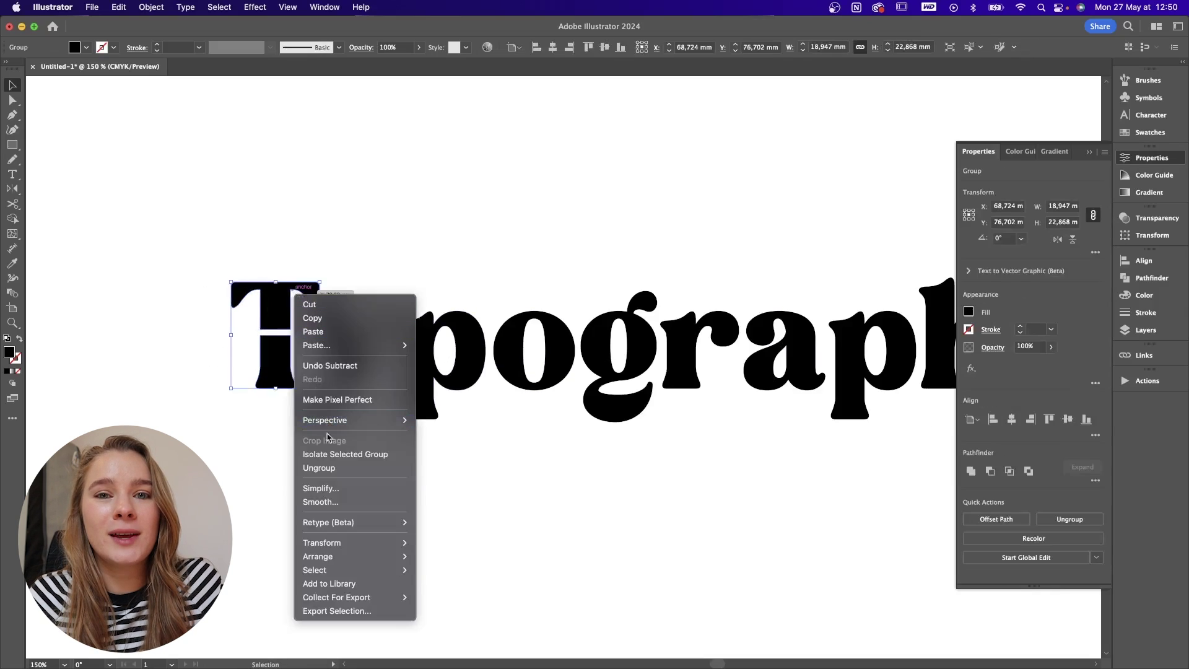
pyautogui.click(319, 468)
# Step: Extend the T's stem with a rectangle, unite it into a letter about 26 mm tall, and move it right to overlap the y
pyautogui.moveTo(274, 300)
pyautogui.mouseDown()
pyautogui.moveTo(275, 286)
pyautogui.moveTo(290, 356)
pyautogui.mouseUp()
pyautogui.press('m')
pyautogui.press('v')
pyautogui.moveTo(220, 281); pyautogui.dragTo(298, 371)
pyautogui.click(972, 475)
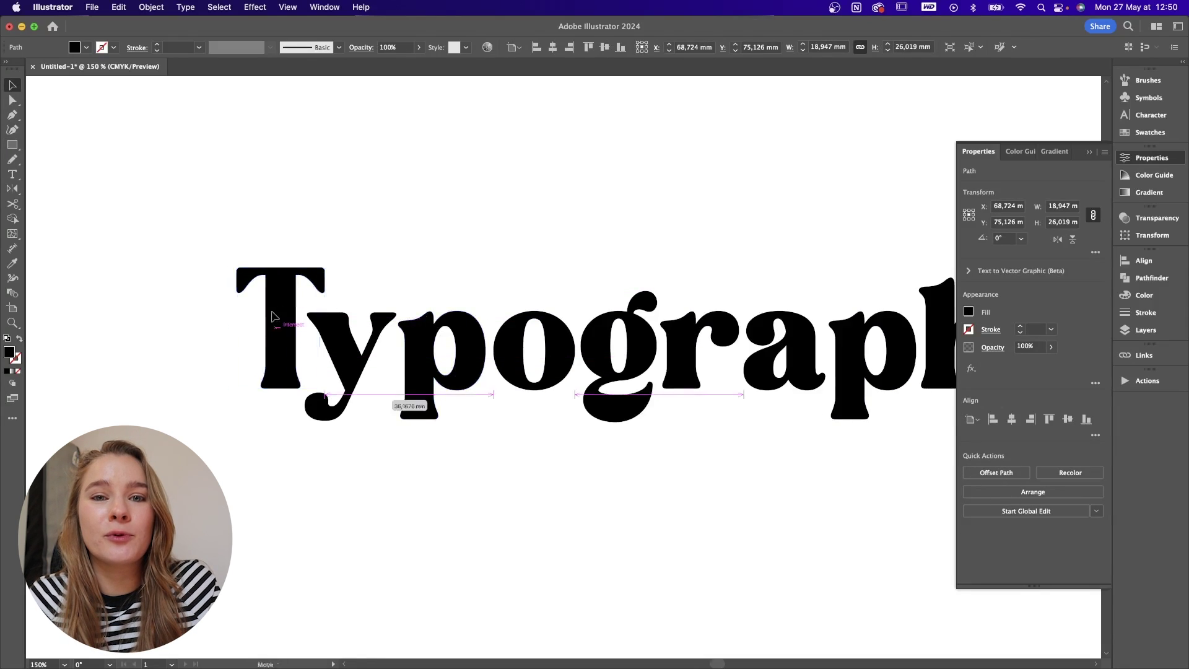
pyautogui.moveTo(273, 313); pyautogui.dragTo(303, 313)
# Step: Redraw the y's tail with the Pencil tool as a longer, thicker curve sweeping beneath the T's foot
pyautogui.click(369, 409)
pyautogui.press('super+plus')
pyautogui.press('super+plus')
pyautogui.press('super+plus')
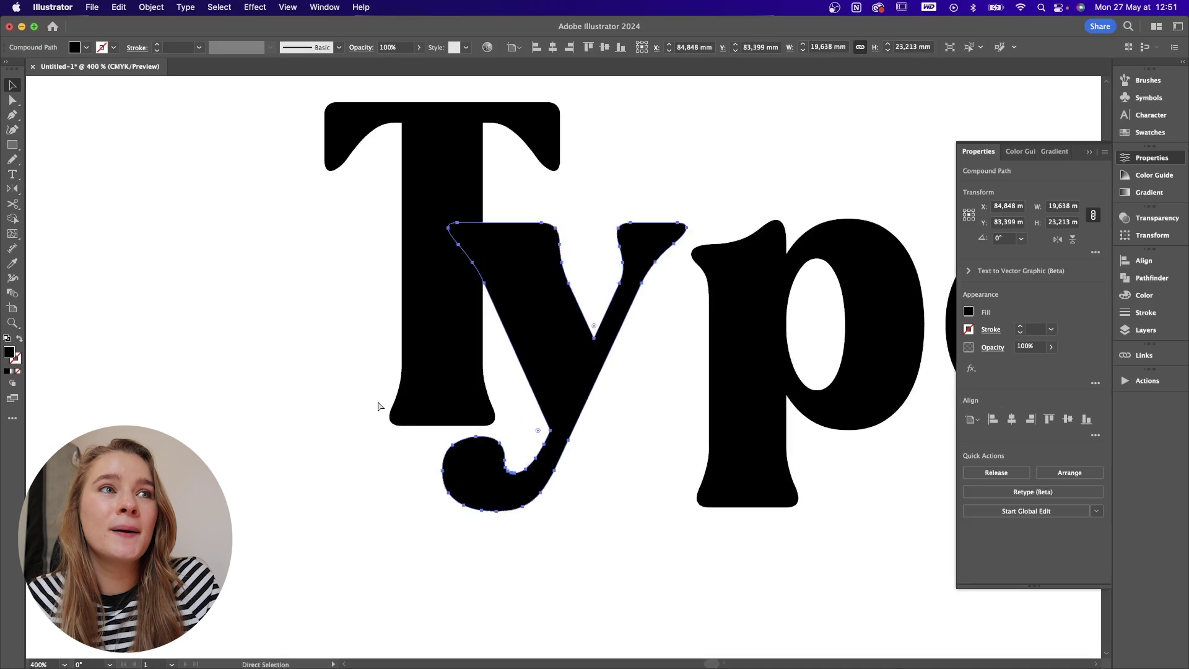
pyautogui.moveTo(517, 382); pyautogui.dragTo(528, 332)
pyautogui.press('n')
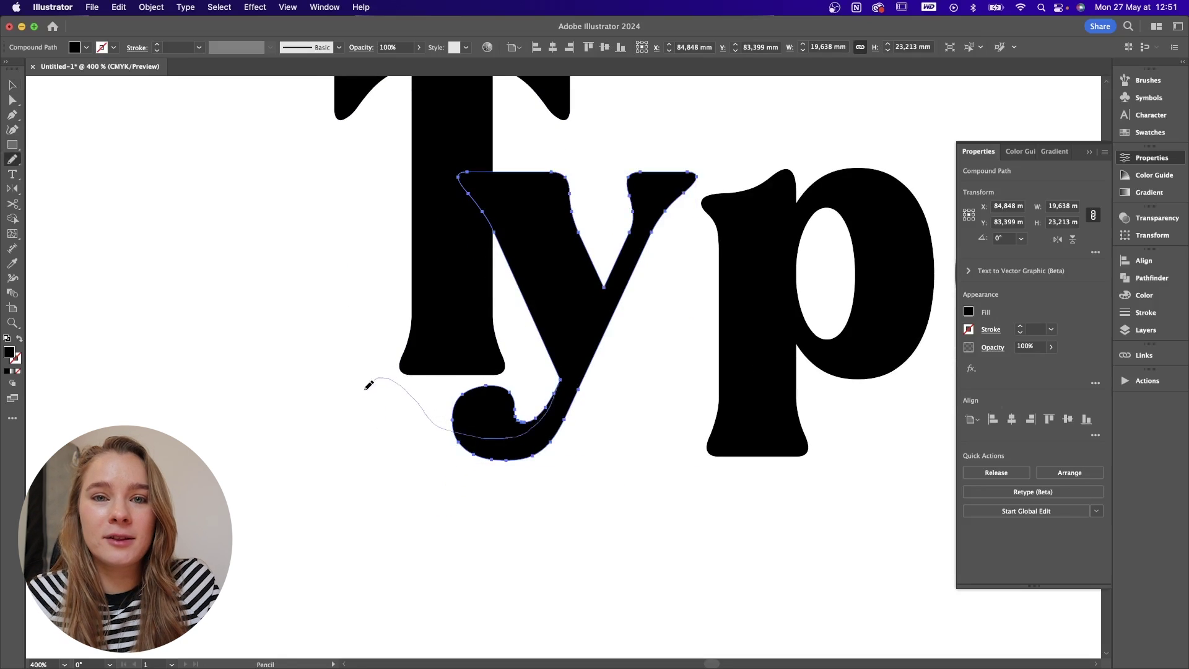
pyautogui.moveTo(551, 447); pyautogui.dragTo(568, 412)
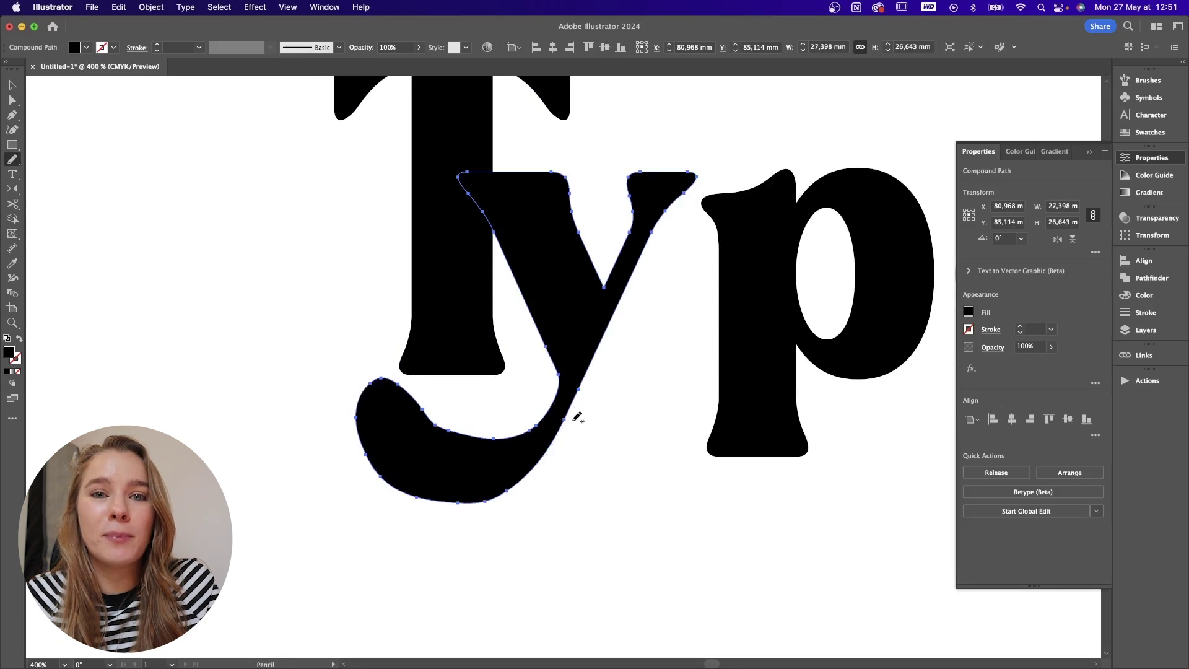
# Step: Smooth the upper and lower edges of the y's new tail with further Pencil strokes
pyautogui.moveTo(419, 408); pyautogui.dragTo(451, 427)
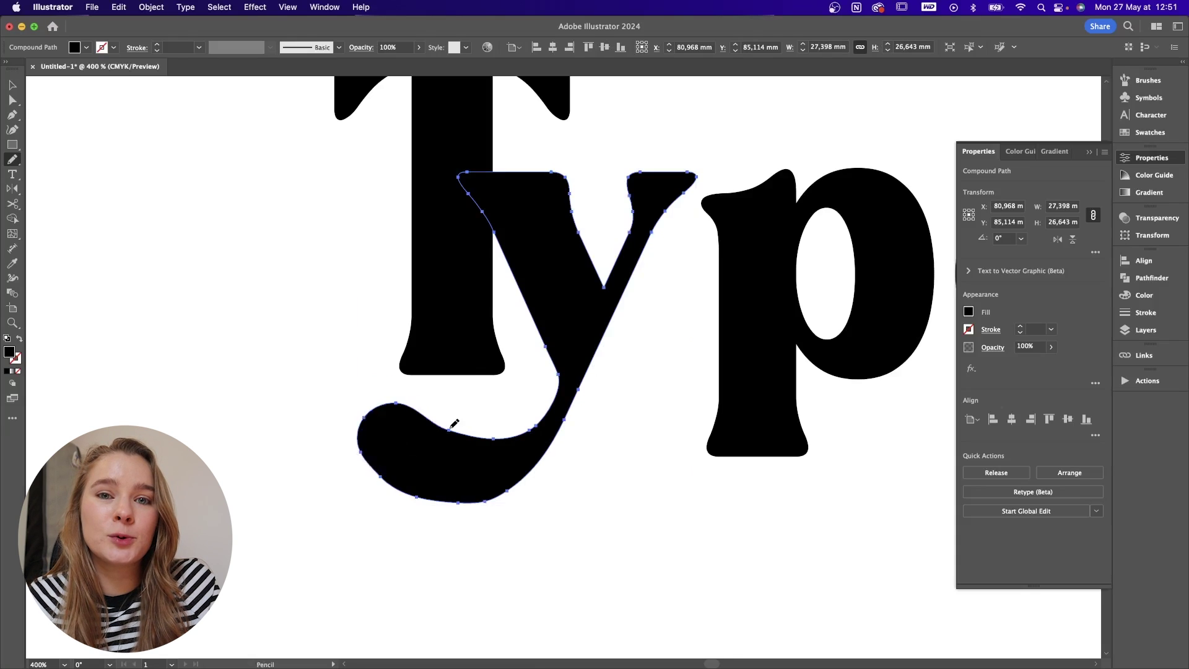
pyautogui.moveTo(511, 486); pyautogui.dragTo(514, 483)
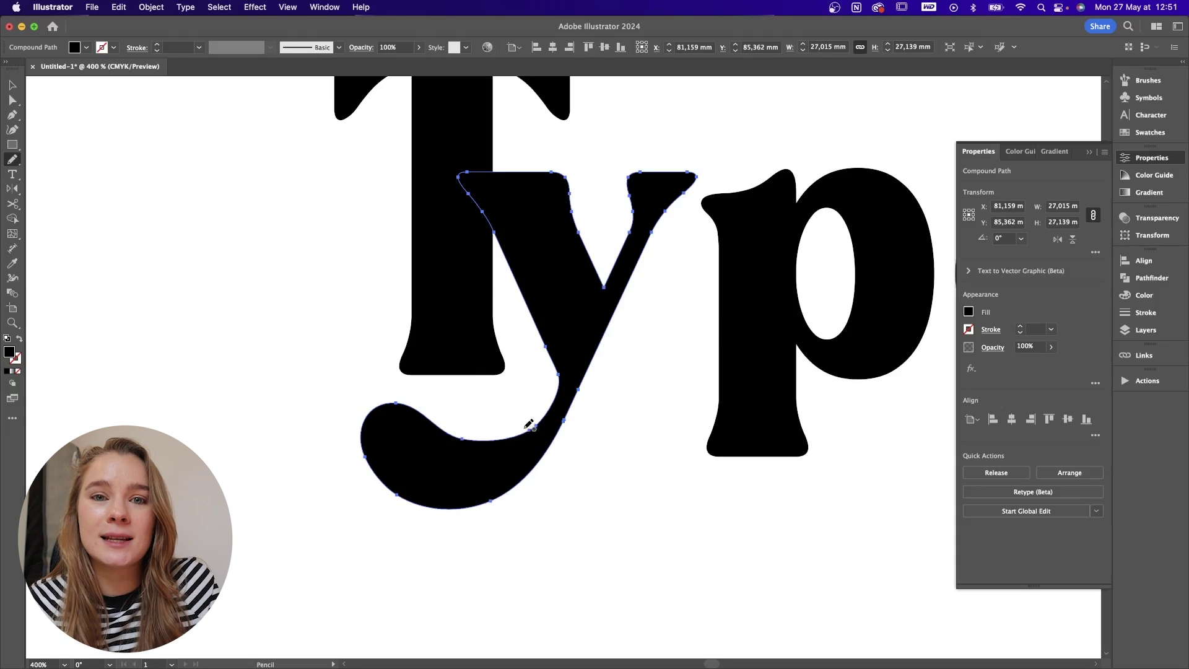
# Step: Reposition the T and y slightly lower together, with the y shifted a little right relative to the T
pyautogui.moveTo(529, 385); pyautogui.dragTo(523, 380)
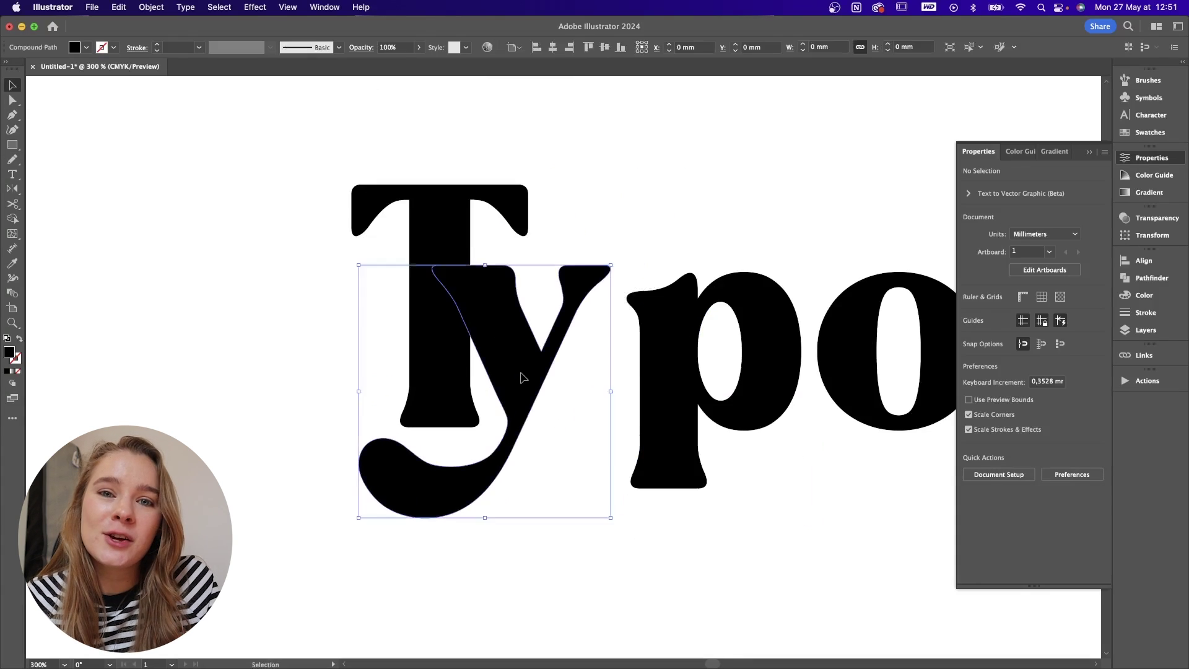
pyautogui.keyDown('shift'); pyautogui.click(459, 245); pyautogui.keyUp('shift')
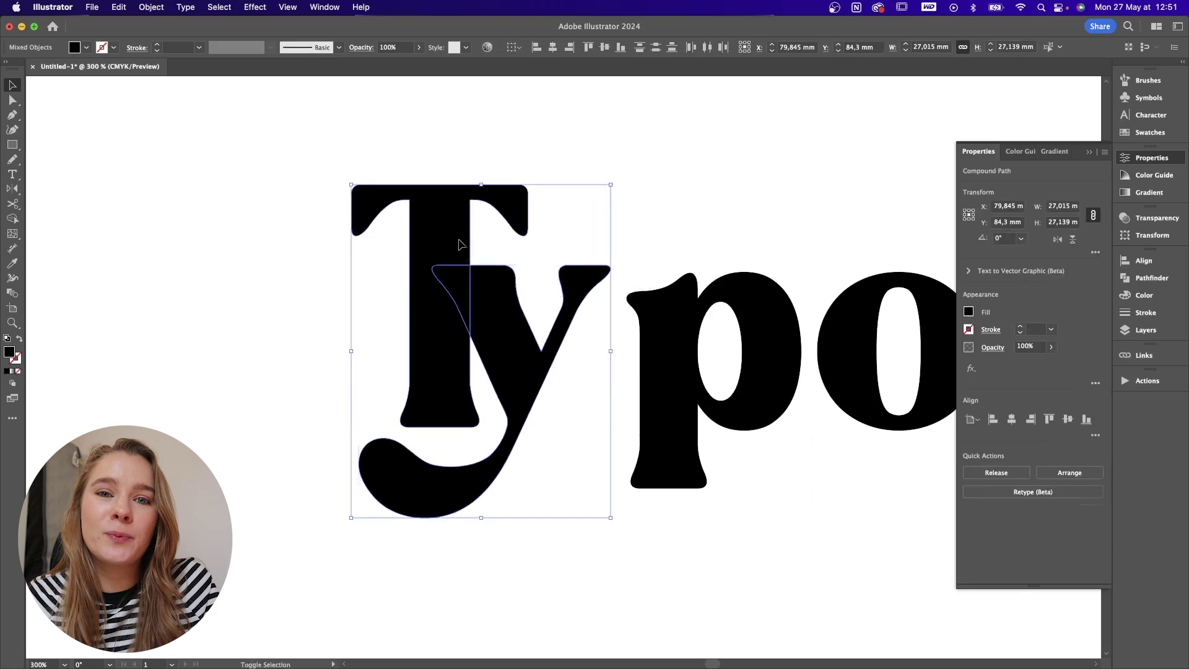
pyautogui.moveTo(459, 240); pyautogui.dragTo(452, 249)
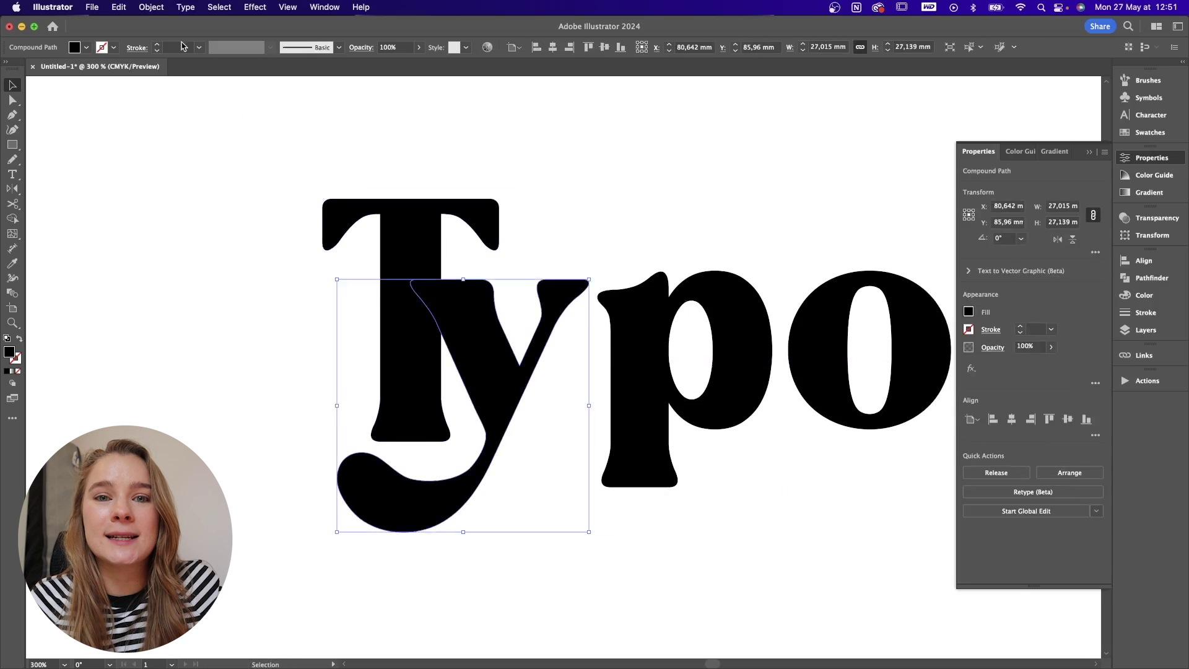
# Step: Offset the y's outline outward by 1,15 mm with mitered joins and a miter limit of 4
pyautogui.click(151, 6)
pyautogui.moveTo(159, 359)
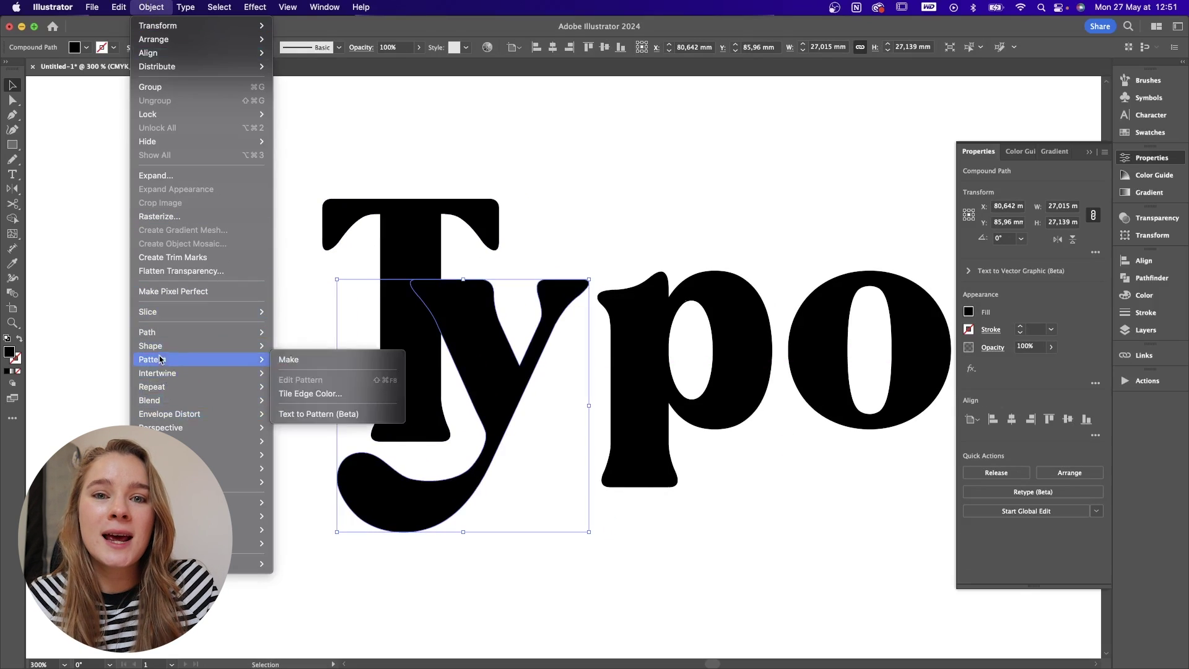
pyautogui.moveTo(232, 332)
pyautogui.click(332, 379)
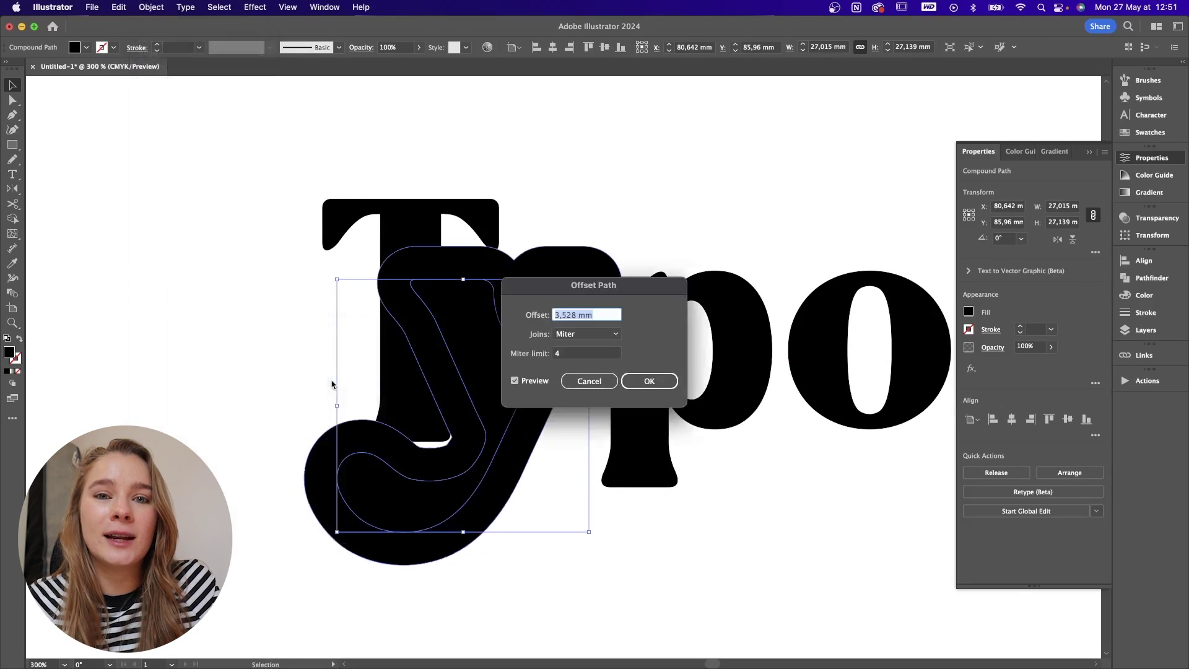
pyautogui.write('1,15')
pyautogui.click(574, 356)
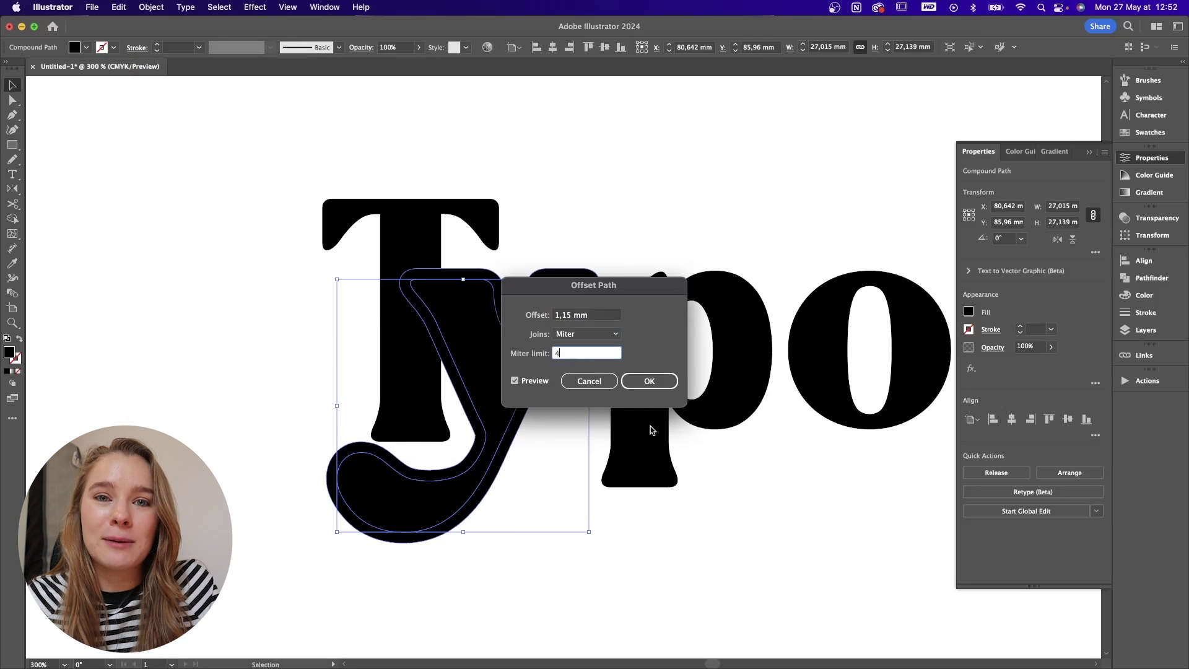
pyautogui.click(649, 380)
# Step: Cut the y's offset outline out of the T's stem to leave a white gap around the y
pyautogui.click(592, 221)
pyautogui.press('a')
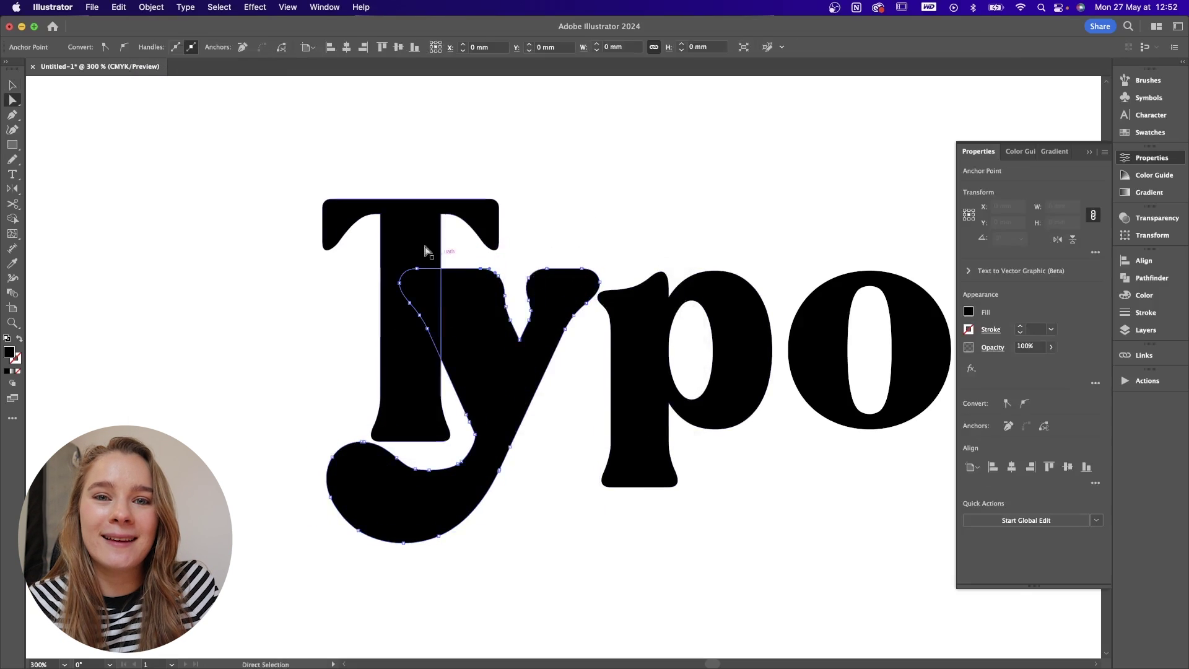
pyautogui.click(425, 251)
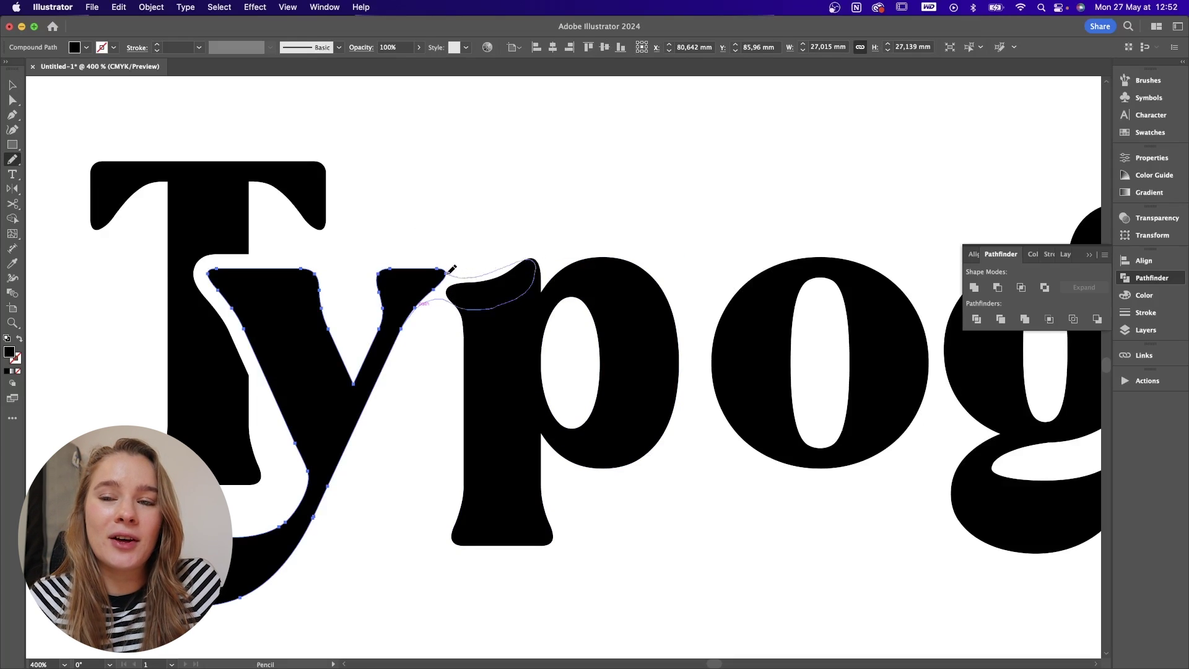
# Step: Extend the y's upper arm into the p's serif with the Pencil tool and unite the two letters
pyautogui.moveTo(453, 267); pyautogui.dragTo(448, 271)
pyautogui.moveTo(526, 254); pyautogui.dragTo(530, 257)
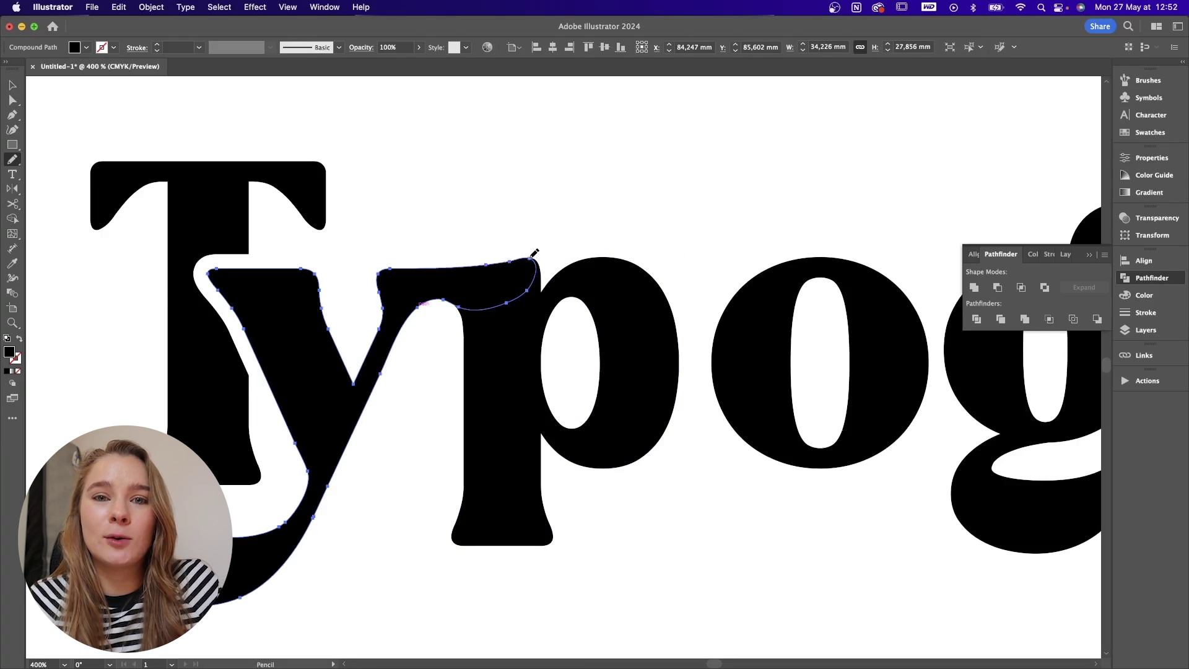
pyautogui.press('v')
pyautogui.click(973, 286)
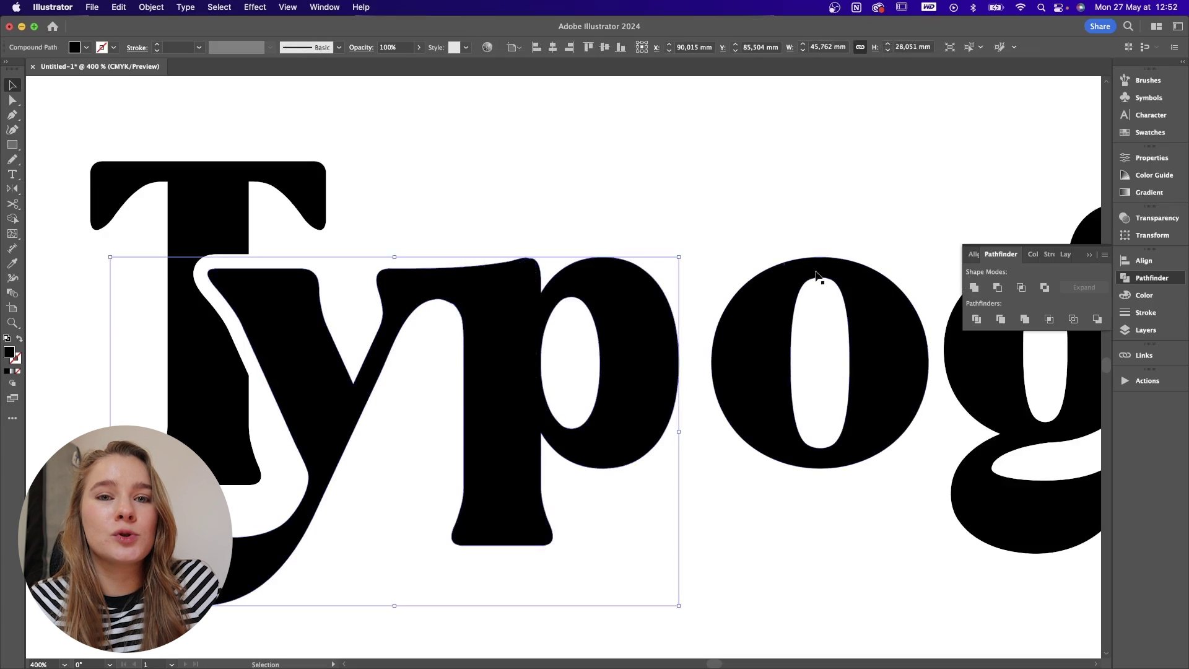
pyautogui.press('n')
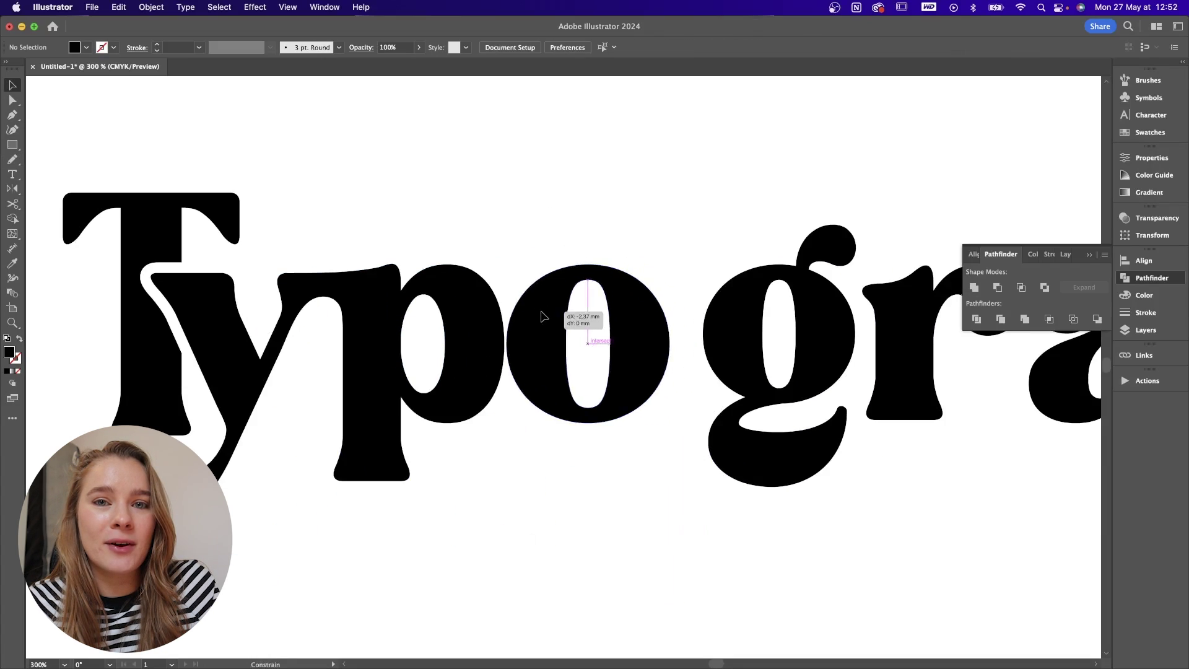
# Step: Tighten the letter spacing by moving the o slightly toward the p and selecting the neighbouring g
pyautogui.moveTo(542, 316); pyautogui.dragTo(558, 319)
pyautogui.hscroll(3, 634, 261)
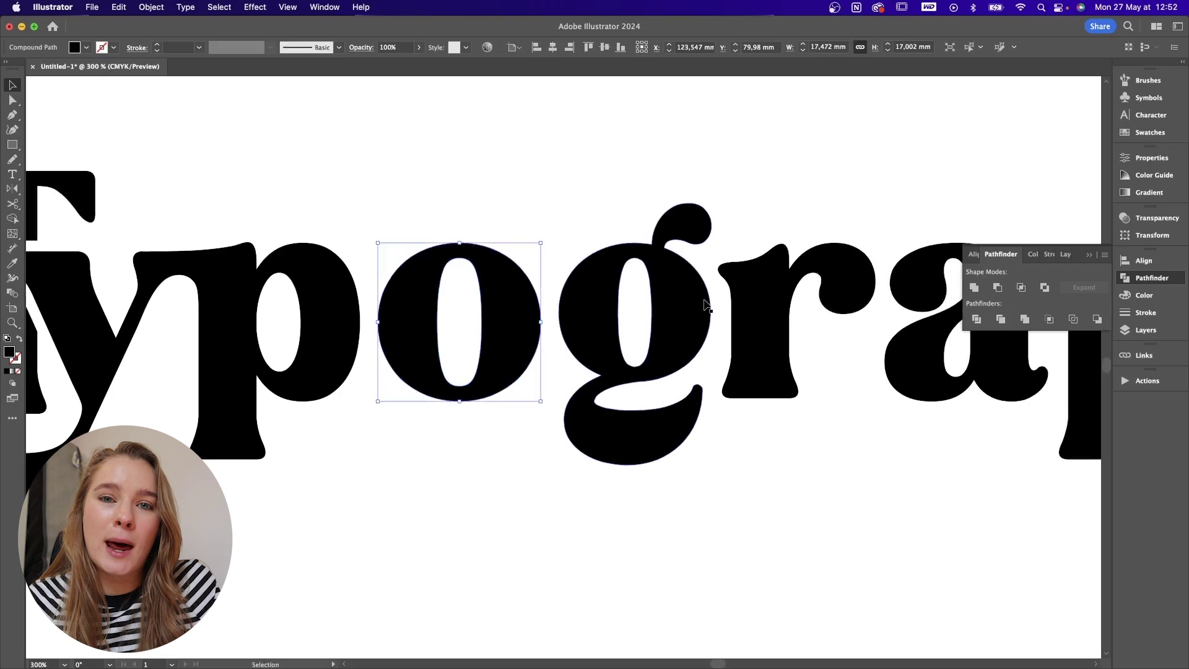
pyautogui.click(707, 304)
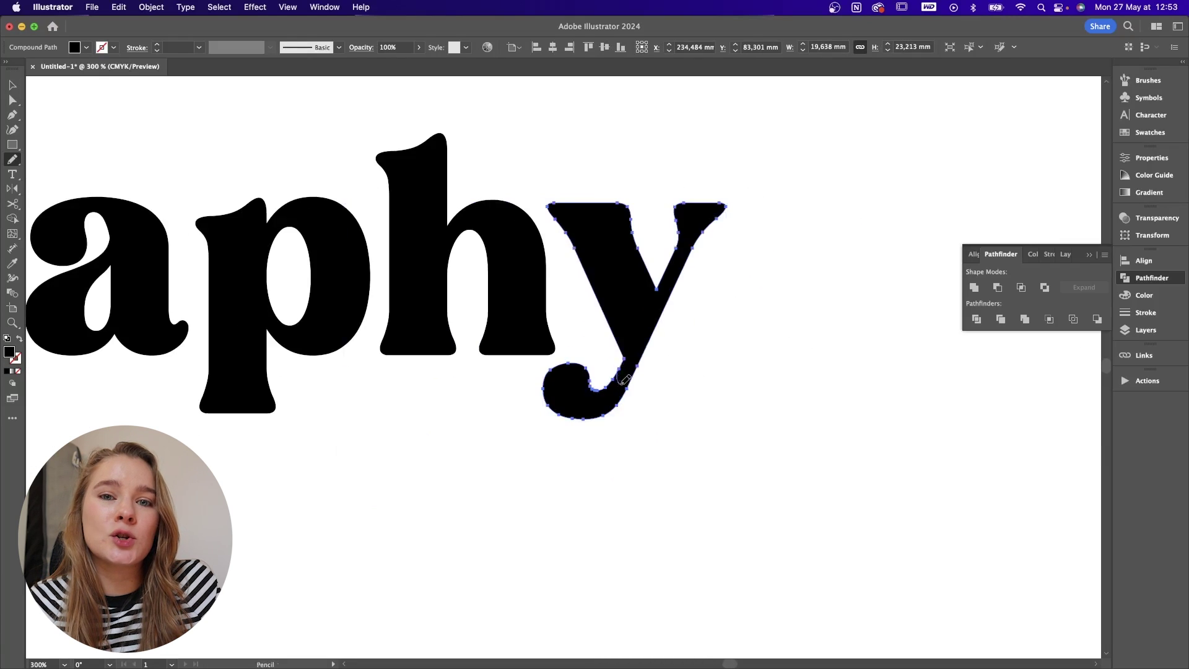
# Step: Redraw the final y's tail with the Pencil tool as a long, thick curve sweeping beneath the h
pyautogui.press('space')
pyautogui.moveTo(622, 384)
pyautogui.mouseDown()
pyautogui.moveTo(650, 400)
pyautogui.moveTo(727, 366)
pyautogui.mouseUp()
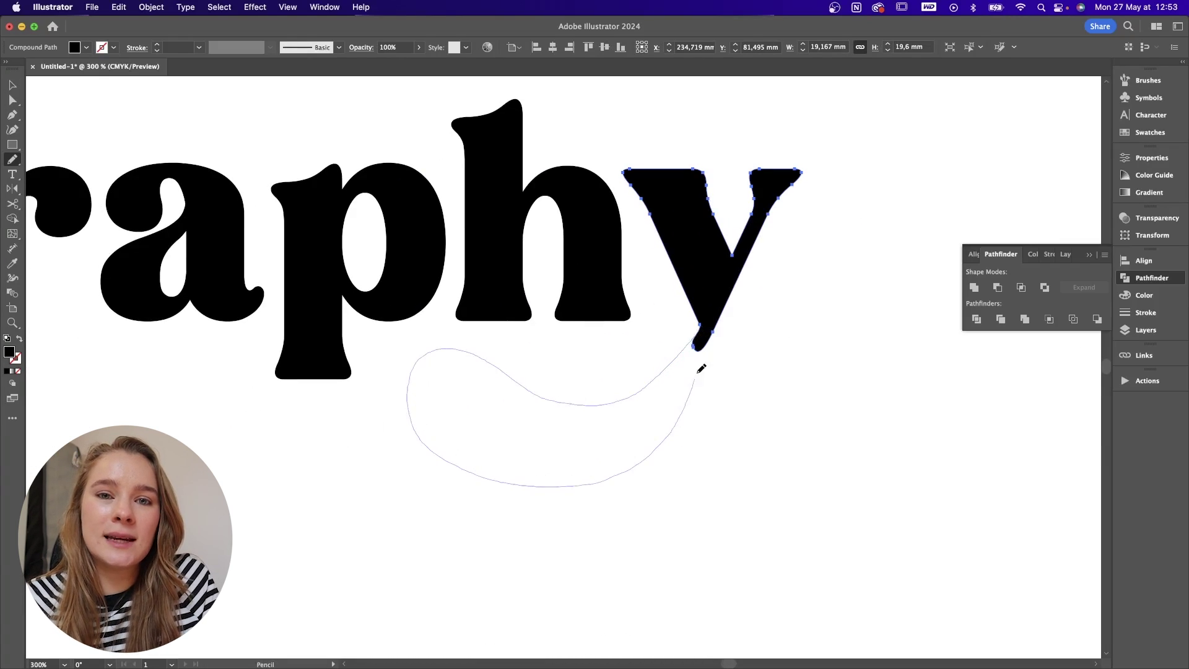
pyautogui.moveTo(700, 370); pyautogui.dragTo(721, 310)
# Step: Open a second window of the document and tile both windows side by side
pyautogui.click(295, 7)
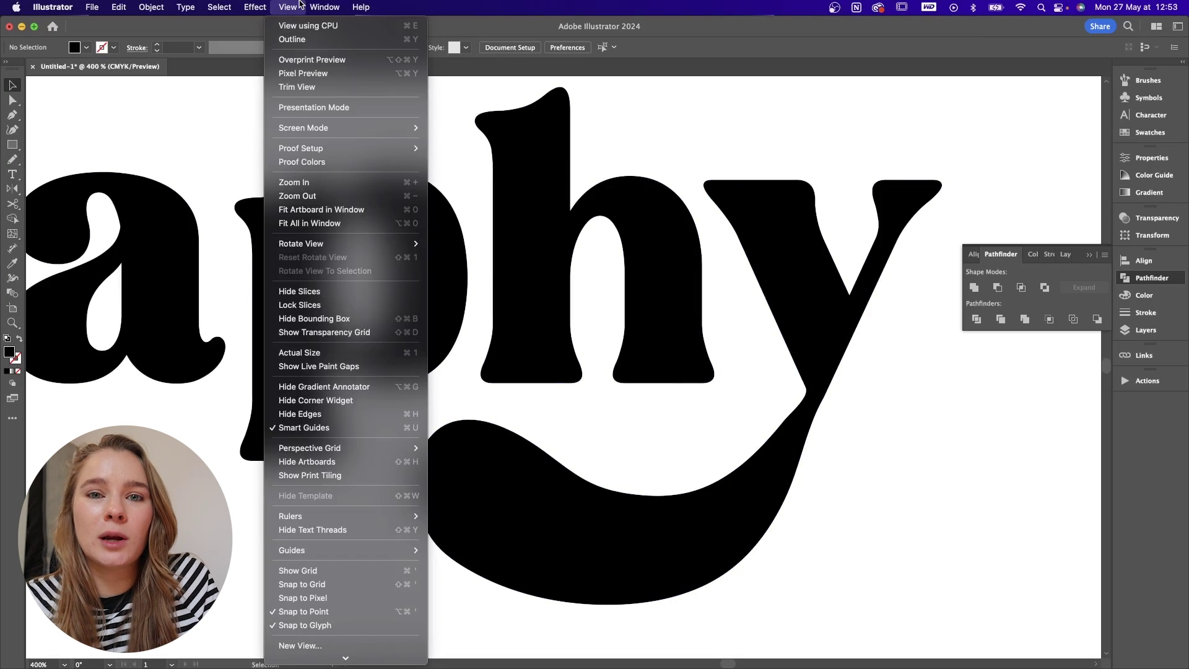
pyautogui.moveTo(315, 7)
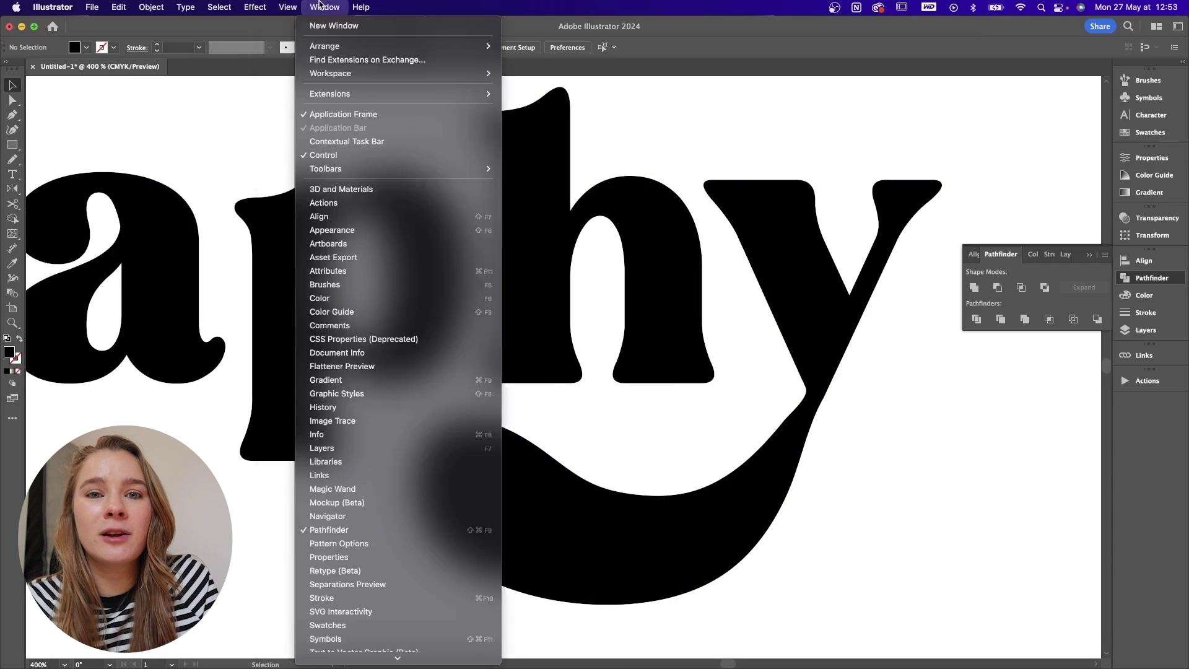
pyautogui.click(322, 25)
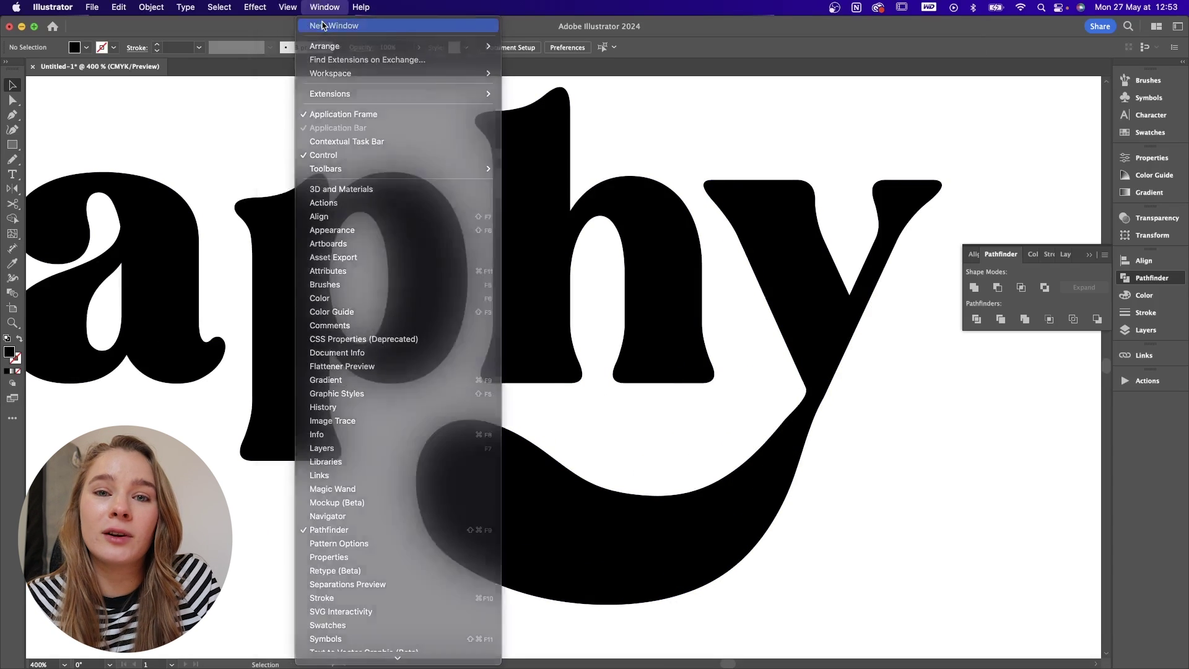
pyautogui.click(325, 6)
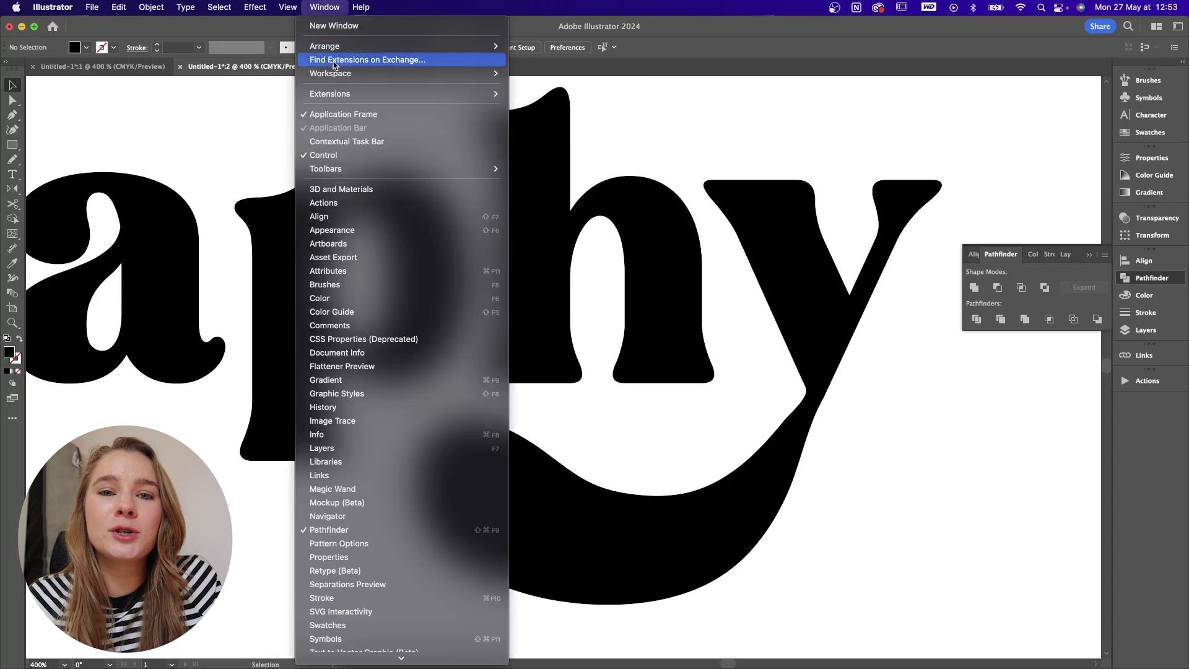
pyautogui.moveTo(336, 47)
pyautogui.click(525, 59)
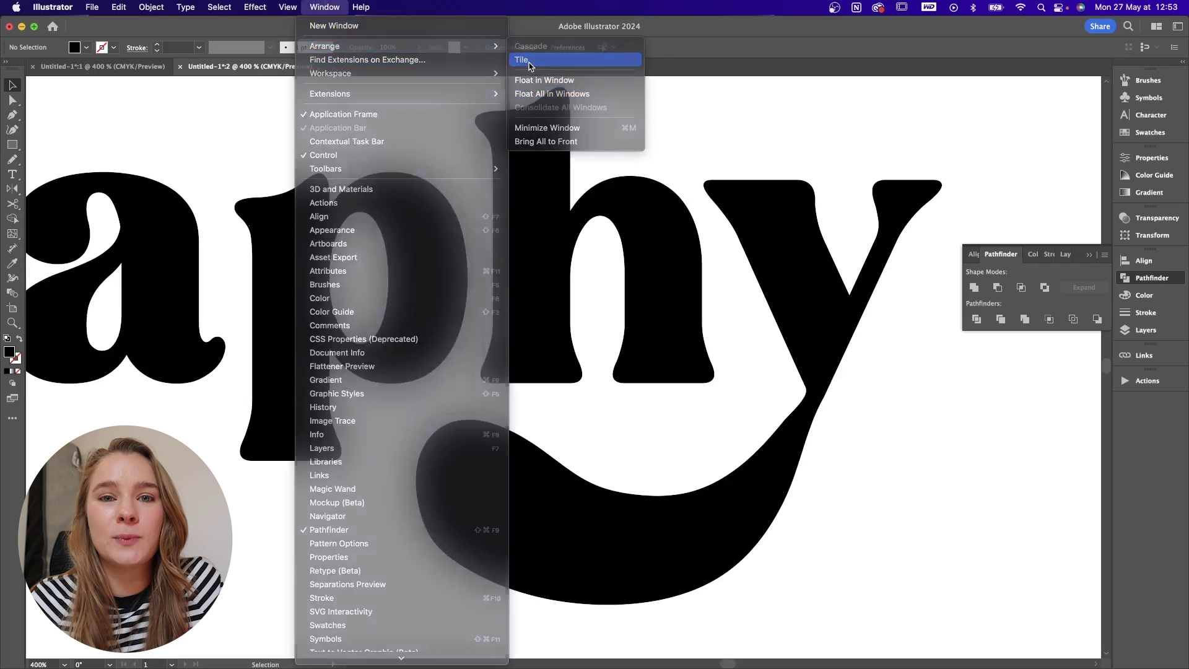
pyautogui.click(436, 399)
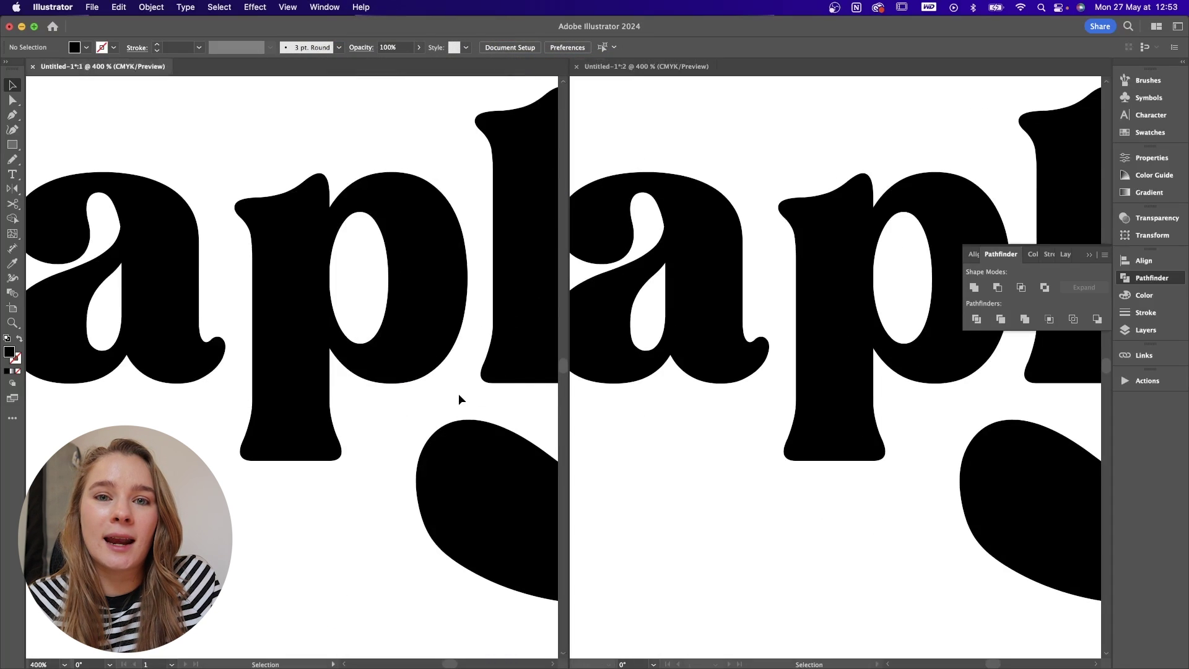
# Step: Set the first window to a 100% view showing the end of the word as an overview
pyautogui.press('super+1')
pyautogui.press('super+plus')
pyautogui.moveTo(461, 407); pyautogui.dragTo(363, 398)
pyautogui.press('super+1')
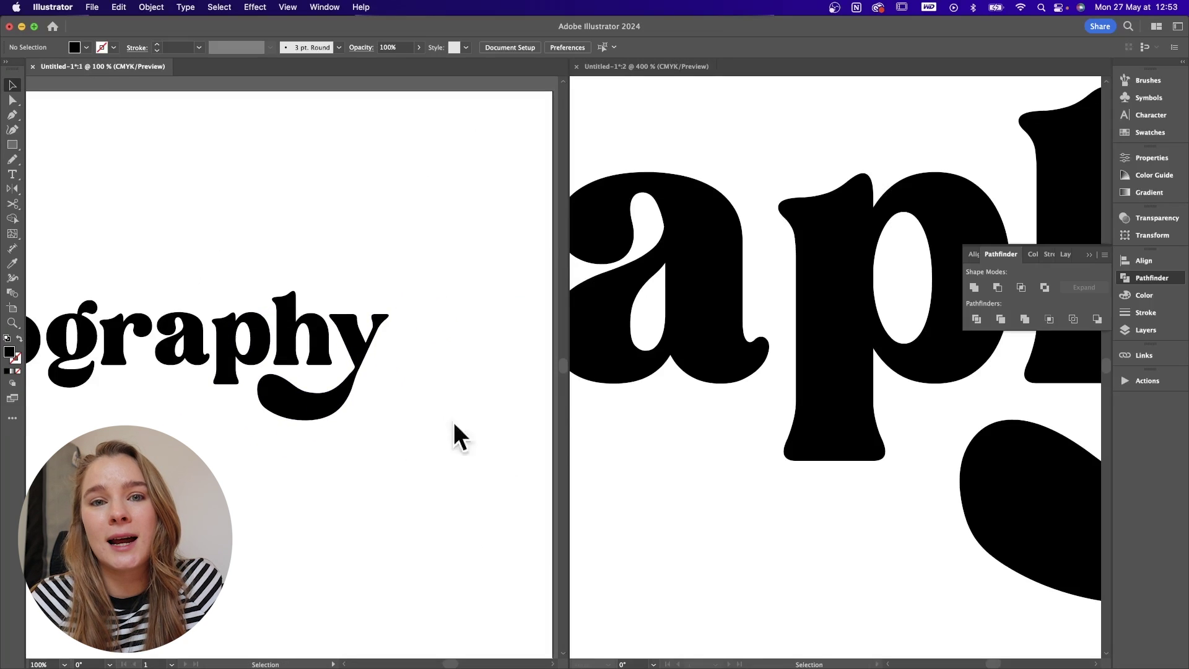
# Step: Slim the final y's long tail in the second window by redrawing its upper edge and inner curve with Pencil strokes
pyautogui.click(879, 454)
pyautogui.hscroll(10, 929, 475)
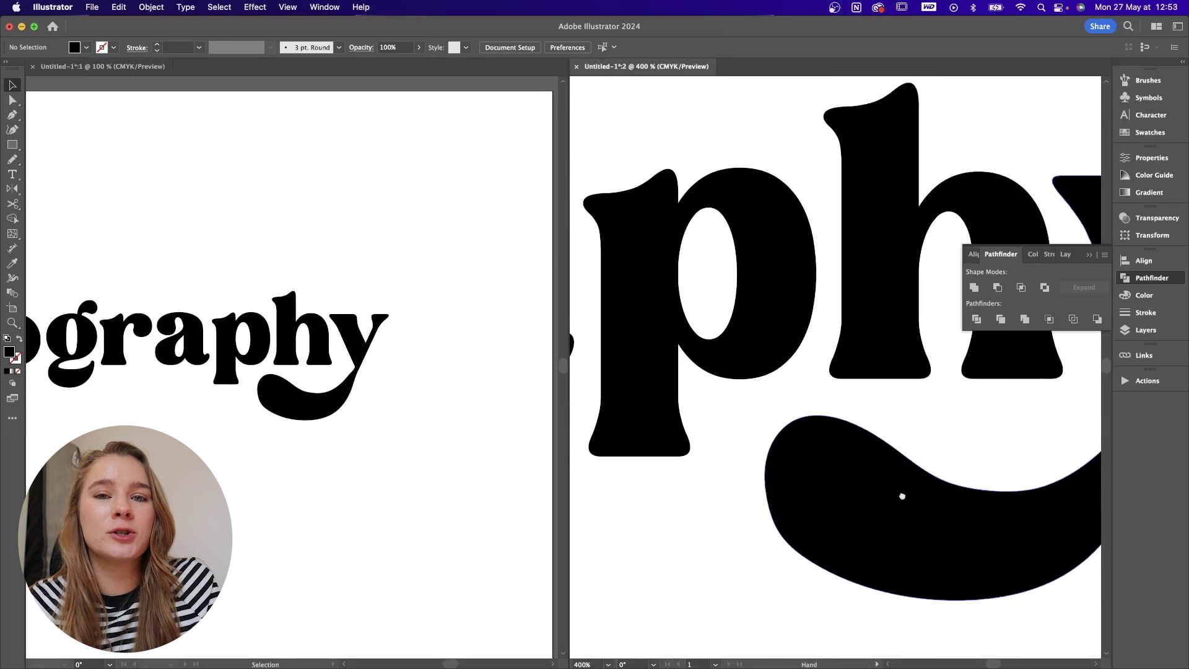
pyautogui.press('super+minus')
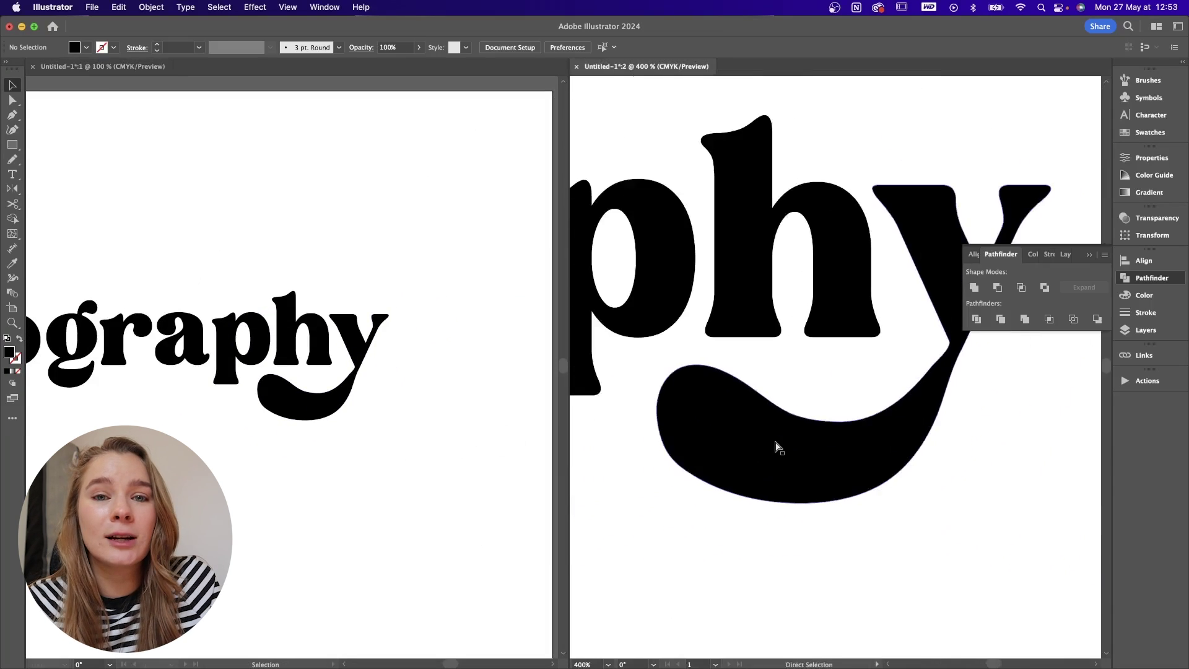
pyautogui.moveTo(815, 477); pyautogui.dragTo(765, 481)
pyautogui.moveTo(904, 353)
pyautogui.mouseDown()
pyautogui.moveTo(621, 428)
pyautogui.moveTo(638, 459)
pyautogui.mouseUp()
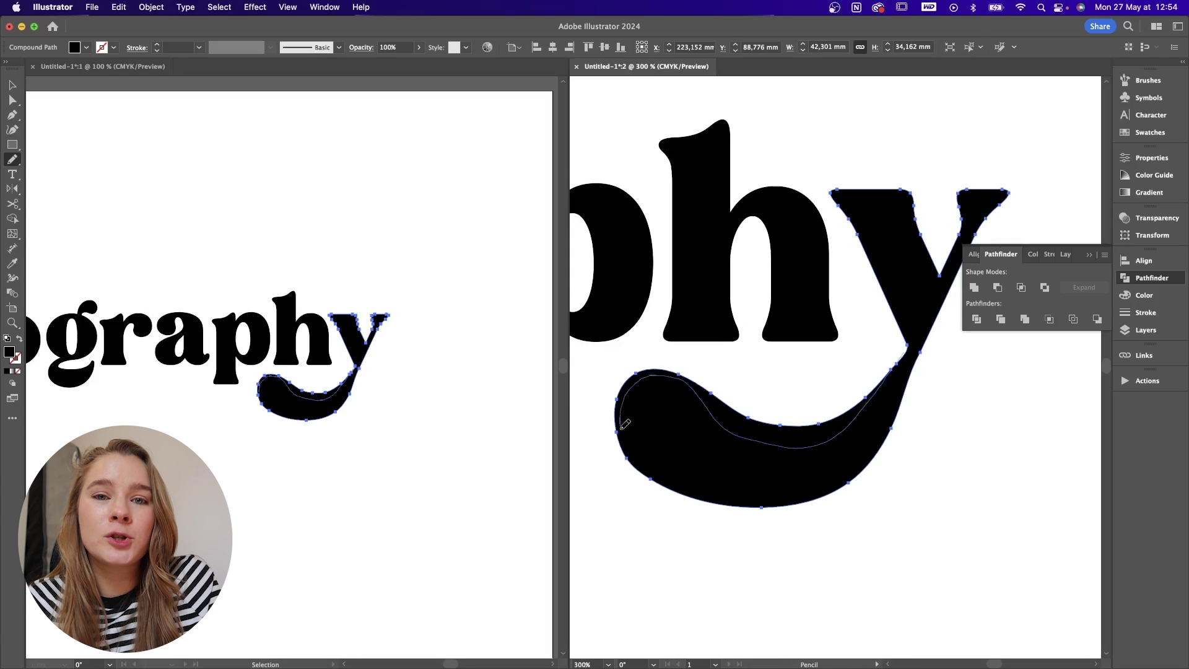
pyautogui.moveTo(769, 513); pyautogui.dragTo(749, 496)
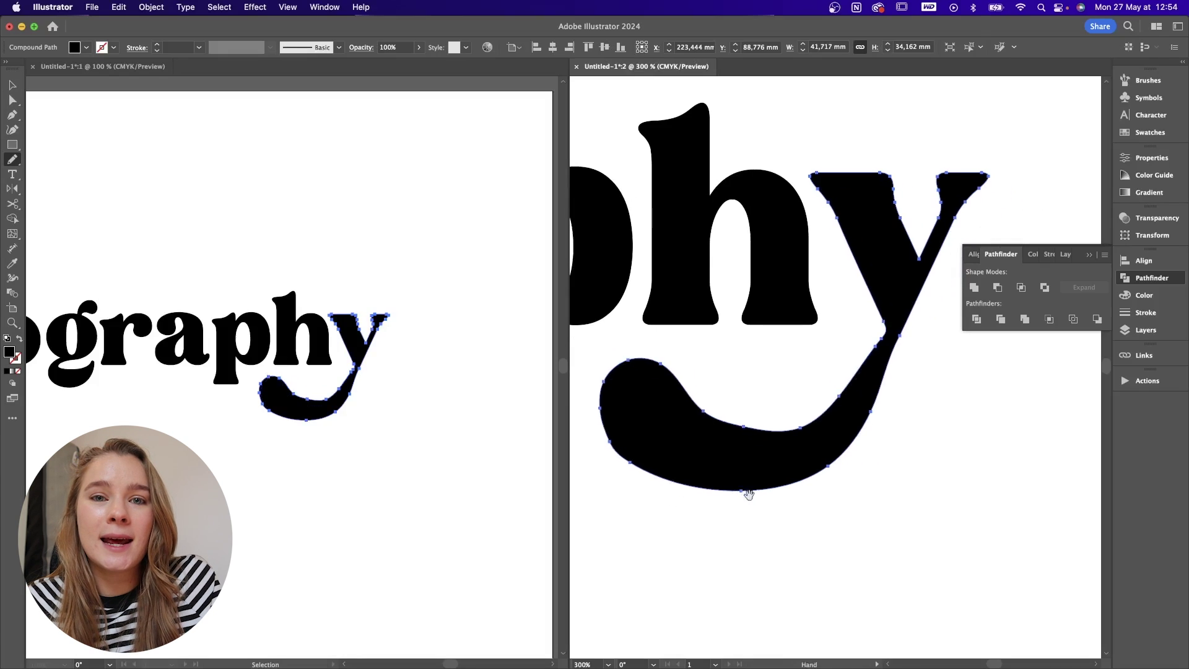
pyautogui.moveTo(661, 363); pyautogui.dragTo(702, 414)
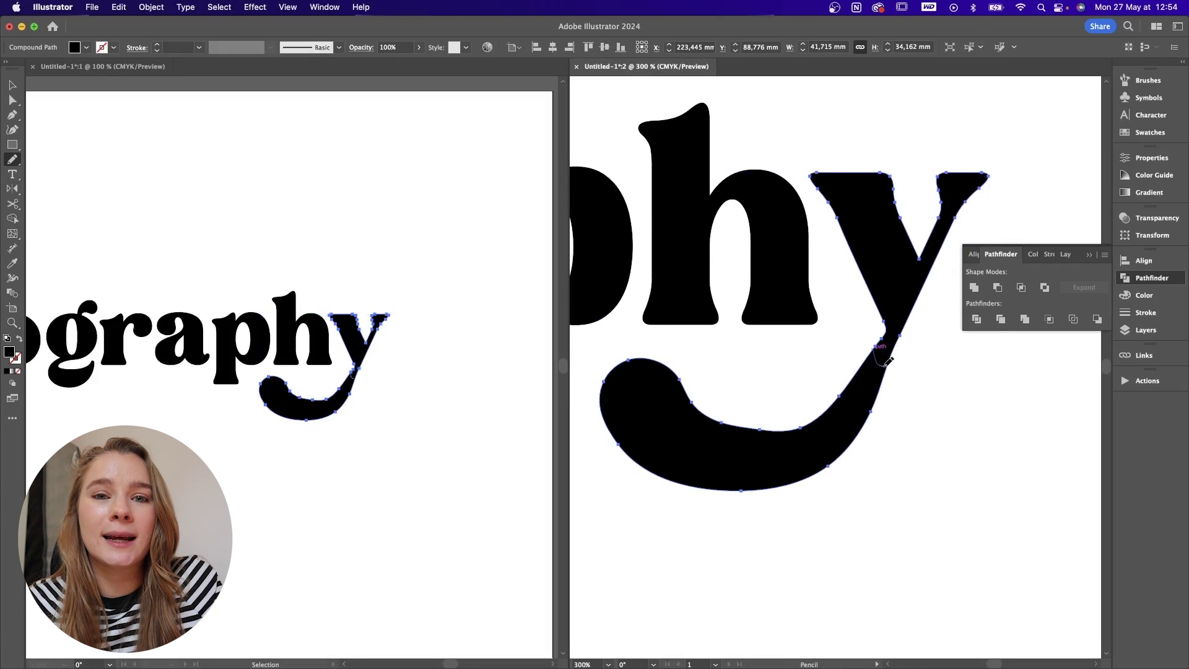
pyautogui.moveTo(885, 366); pyautogui.dragTo(898, 340)
# Step: Try a replacement tail on the final y that curls inward at its end, using the Pencil tool
pyautogui.press('v')
pyautogui.moveTo(945, 331); pyautogui.dragTo(738, 386)
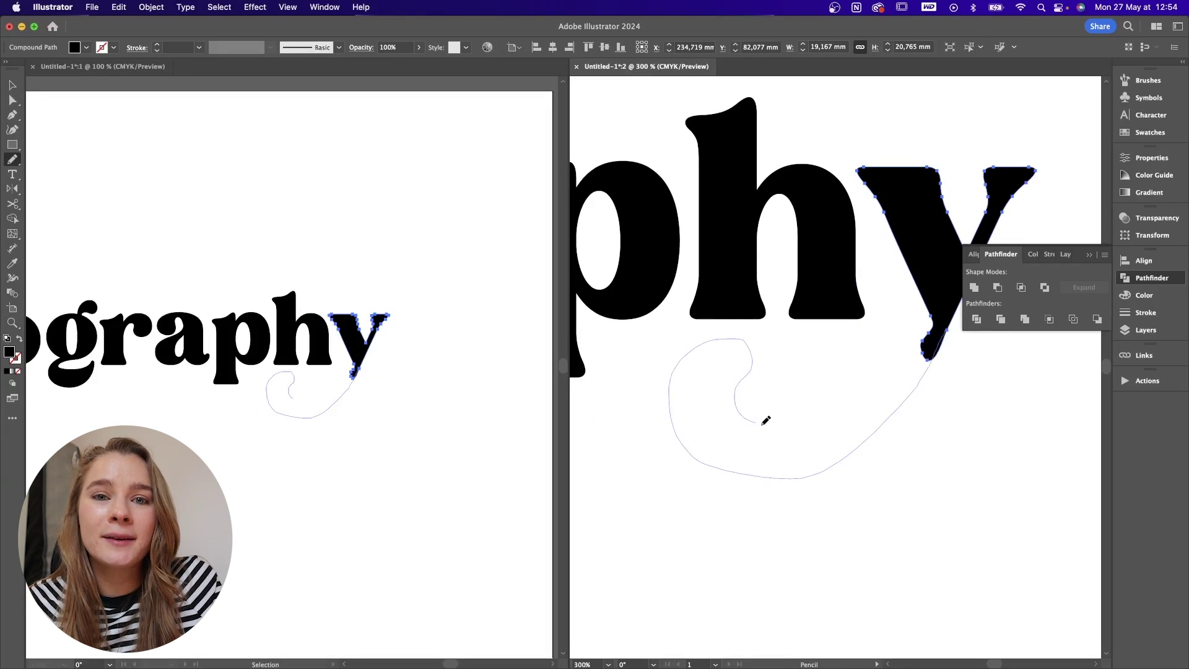
pyautogui.moveTo(902, 376); pyautogui.dragTo(926, 354)
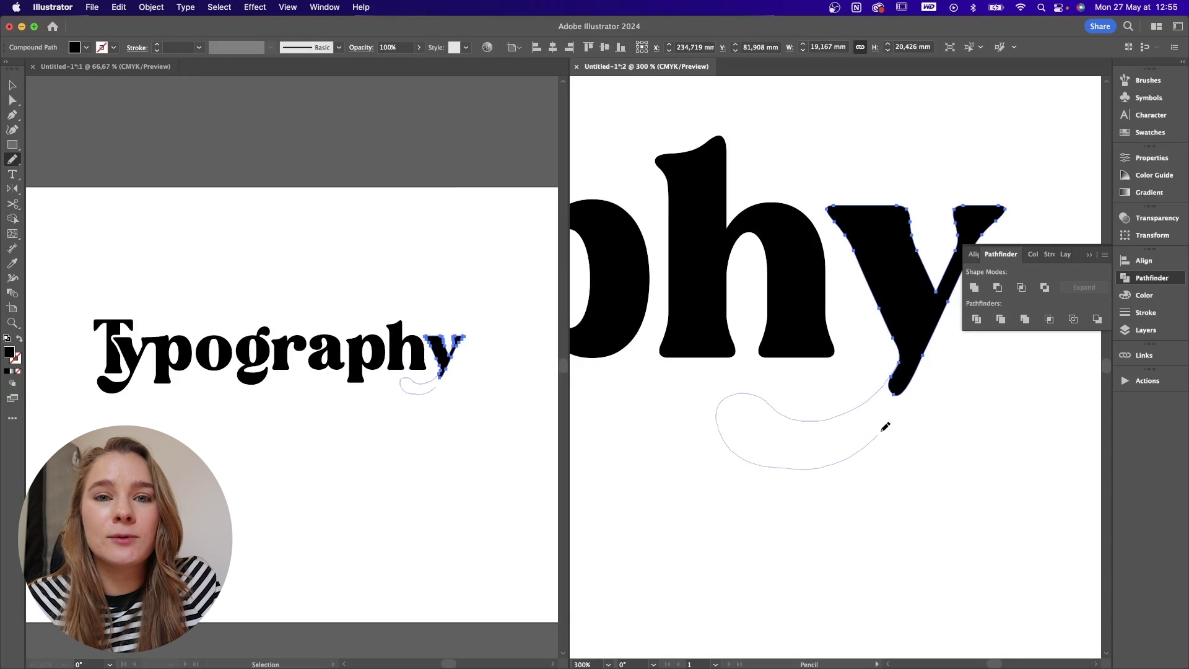
# Step: Redraw the final y's tail as a shorter, thick curve with the Pencil tool and smooth its underside
pyautogui.moveTo(905, 395); pyautogui.dragTo(907, 392)
pyautogui.press('super+equal')
pyautogui.moveTo(630, 372); pyautogui.dragTo(762, 407)
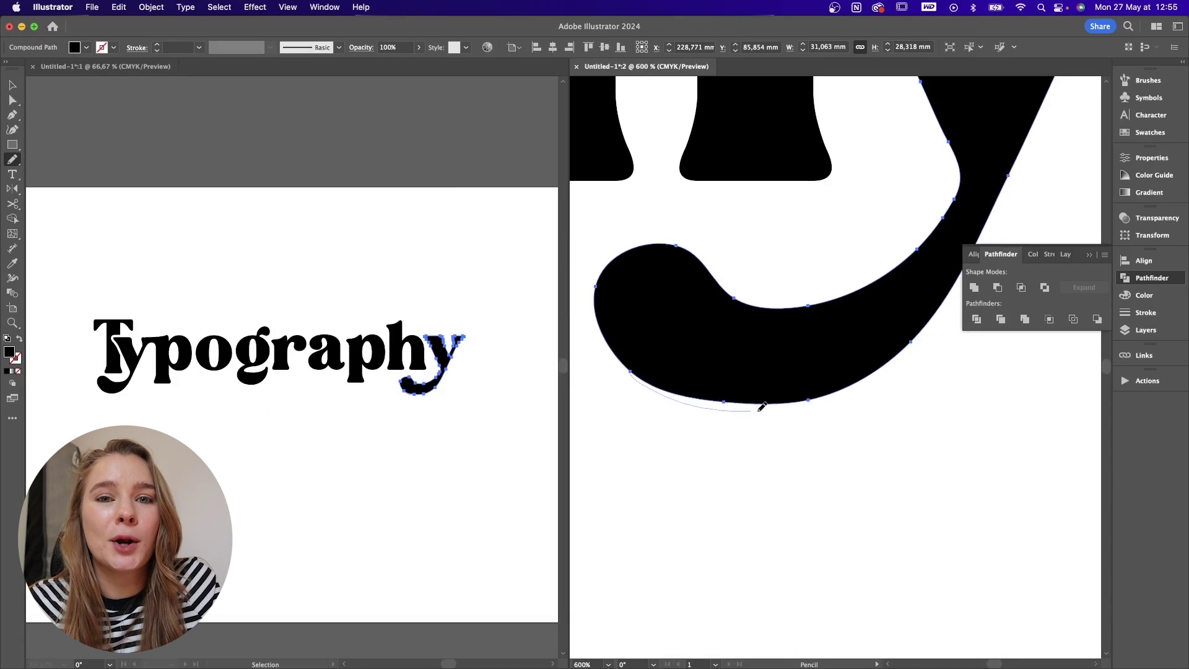
pyautogui.moveTo(844, 388); pyautogui.dragTo(853, 384)
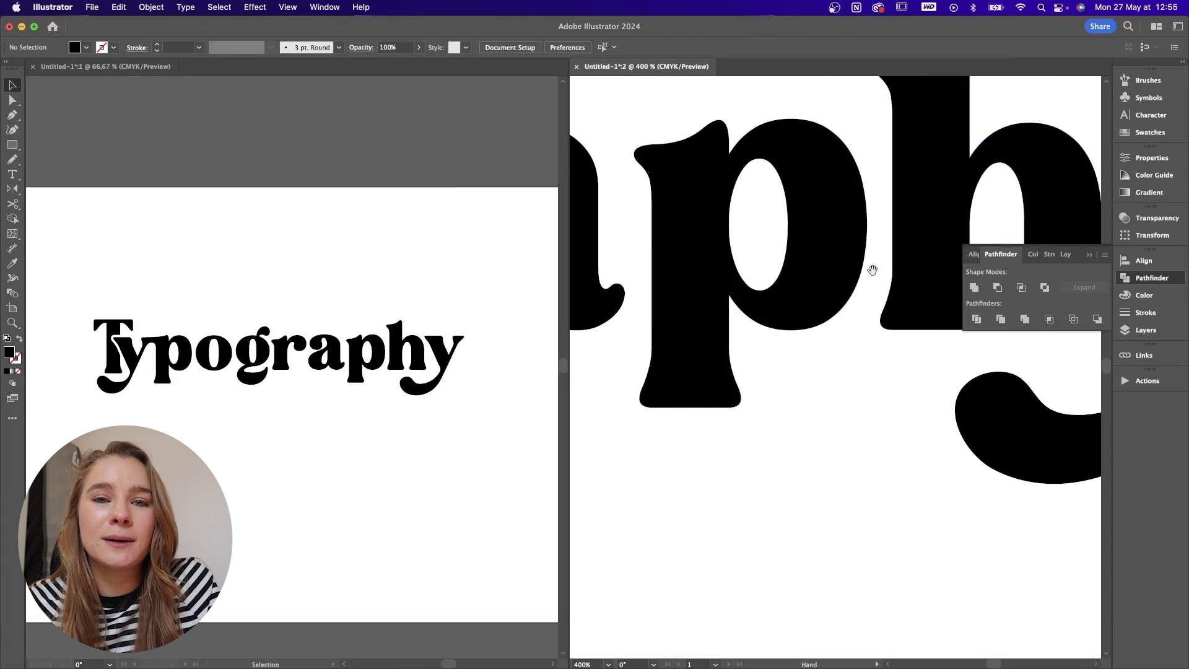
# Step: Show the rulers and place a horizontal guide along the letters' baseline across the word
pyautogui.moveTo(874, 270)
pyautogui.mouseDown()
pyautogui.moveTo(863, 272)
pyautogui.moveTo(855, 336)
pyautogui.mouseUp()
pyautogui.press('super+r')
pyautogui.moveTo(945, 390)
pyautogui.mouseDown()
pyautogui.moveTo(717, 388)
pyautogui.moveTo(1029, 386)
pyautogui.mouseUp()
pyautogui.moveTo(595, 396); pyautogui.dragTo(1053, 394)
pyautogui.moveTo(619, 394)
pyautogui.mouseDown()
pyautogui.moveTo(983, 388)
pyautogui.moveTo(737, 428)
pyautogui.mouseUp()
pyautogui.moveTo(830, 289); pyautogui.dragTo(828, 285)
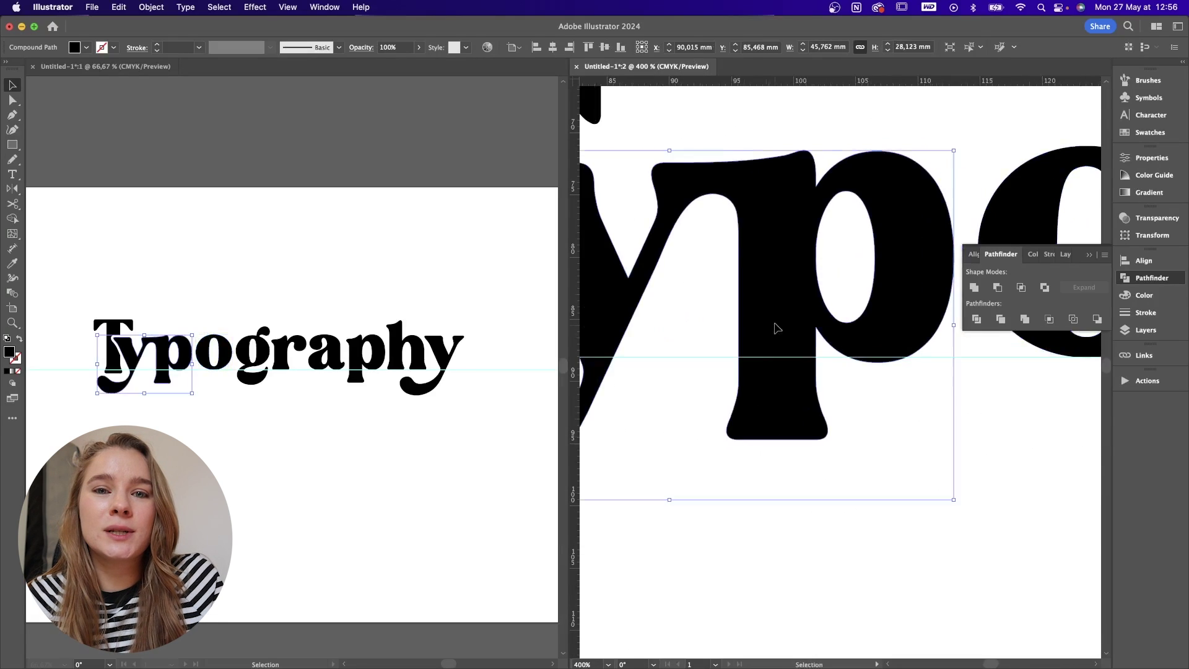
# Step: Erase through the g's link with the Eraser tool to separate its lower loop from the upper bowl
pyautogui.hscroll(5, 777, 324)
pyautogui.moveTo(940, 448); pyautogui.dragTo(628, 412)
pyautogui.moveTo(880, 387); pyautogui.dragTo(653, 419)
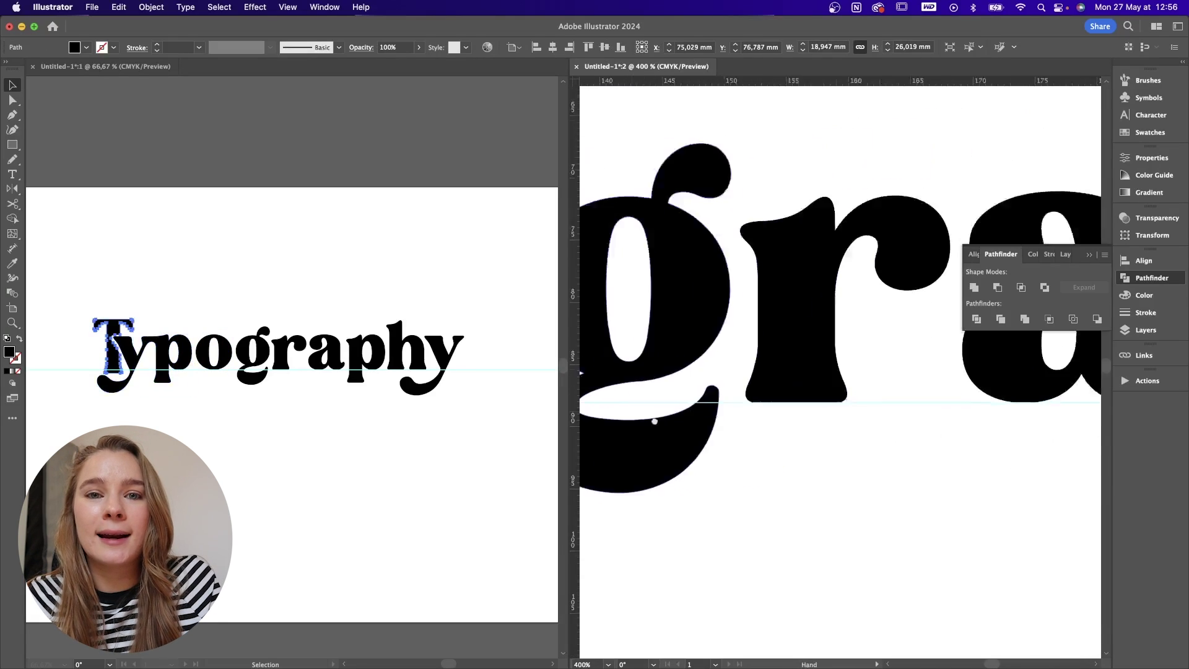
pyautogui.moveTo(830, 414); pyautogui.dragTo(734, 416)
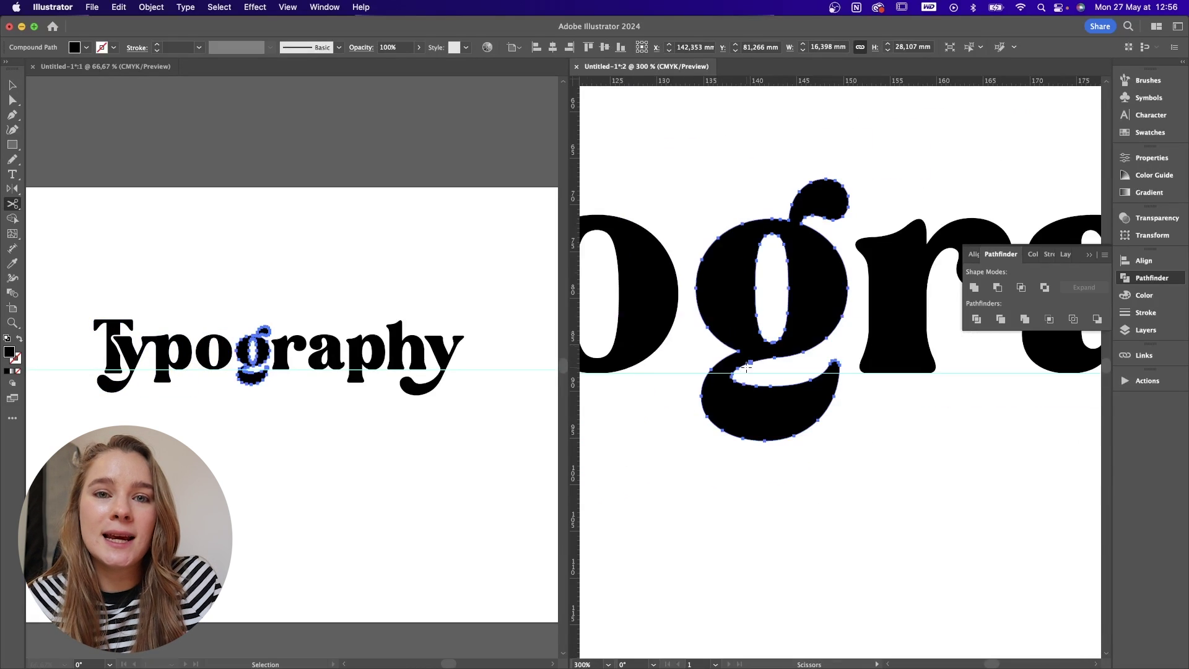
pyautogui.press('super+plus')
pyautogui.press('super+plus')
pyautogui.press('c')
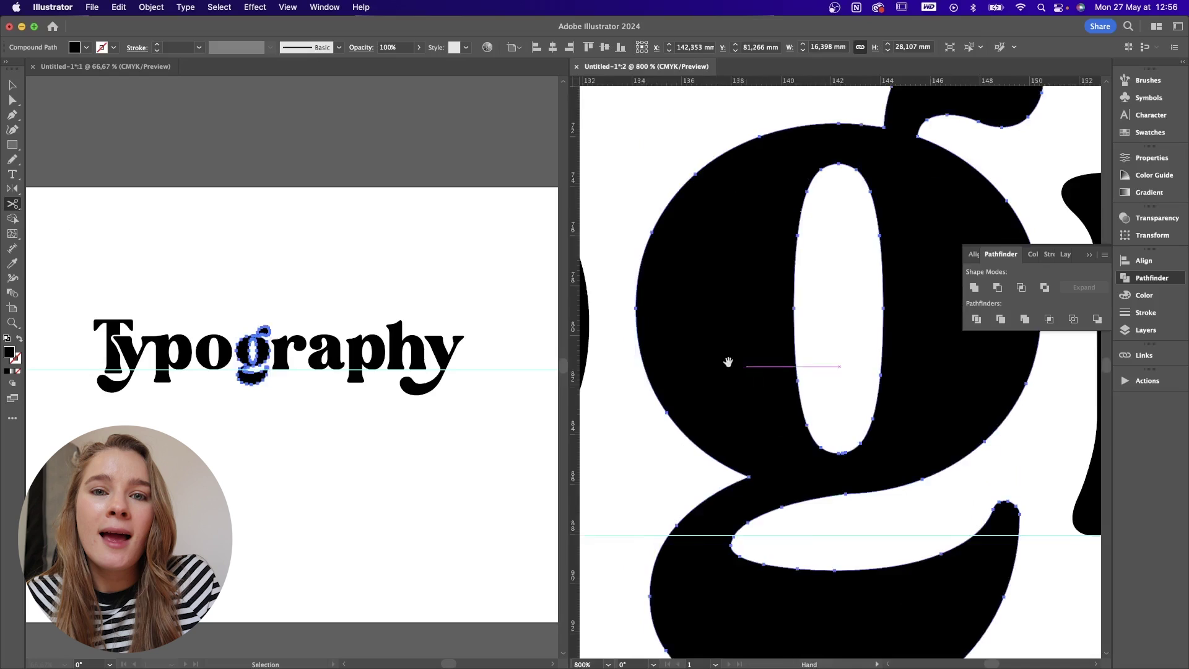
pyautogui.press('super+equal')
pyautogui.click(20, 209)
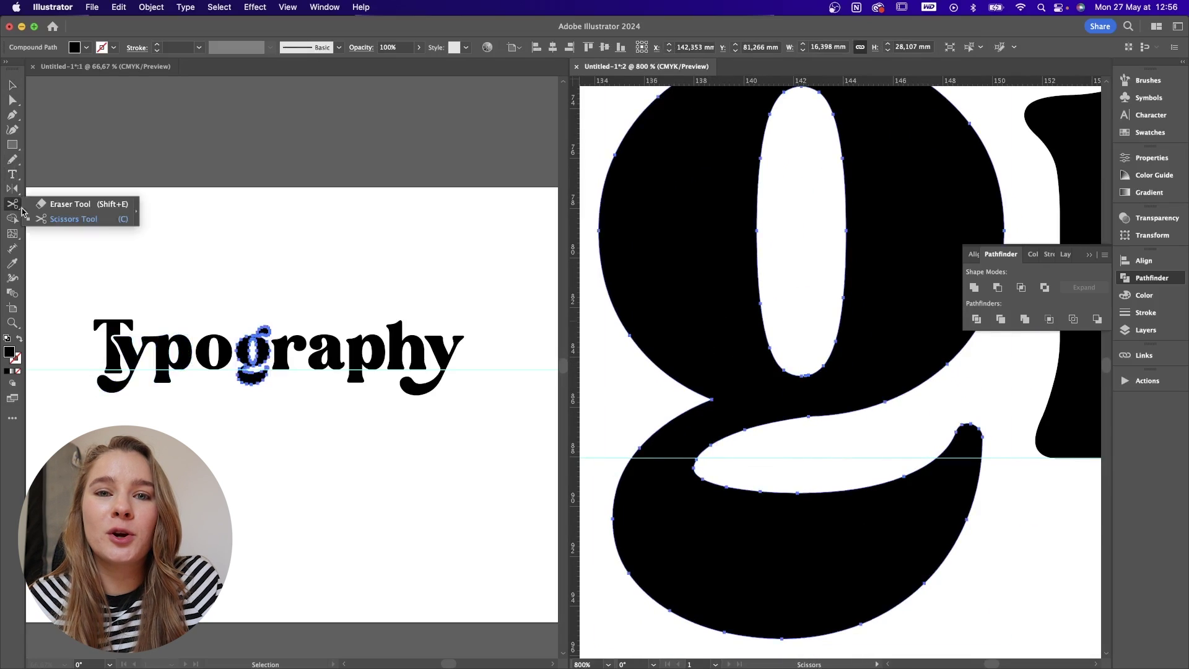
pyautogui.click(74, 204)
pyautogui.moveTo(652, 431)
pyautogui.mouseDown()
pyautogui.moveTo(753, 488)
pyautogui.moveTo(730, 499)
pyautogui.moveTo(731, 535)
pyautogui.moveTo(725, 504)
pyautogui.mouseUp()
pyautogui.press('v')
# Step: Rotate the g's detached lower loop slightly so its tip sits below the baseline guide, and reset the view rotation to 0
pyautogui.scroll(-3, 752, 479)
pyautogui.hscroll(5, 724, 504)
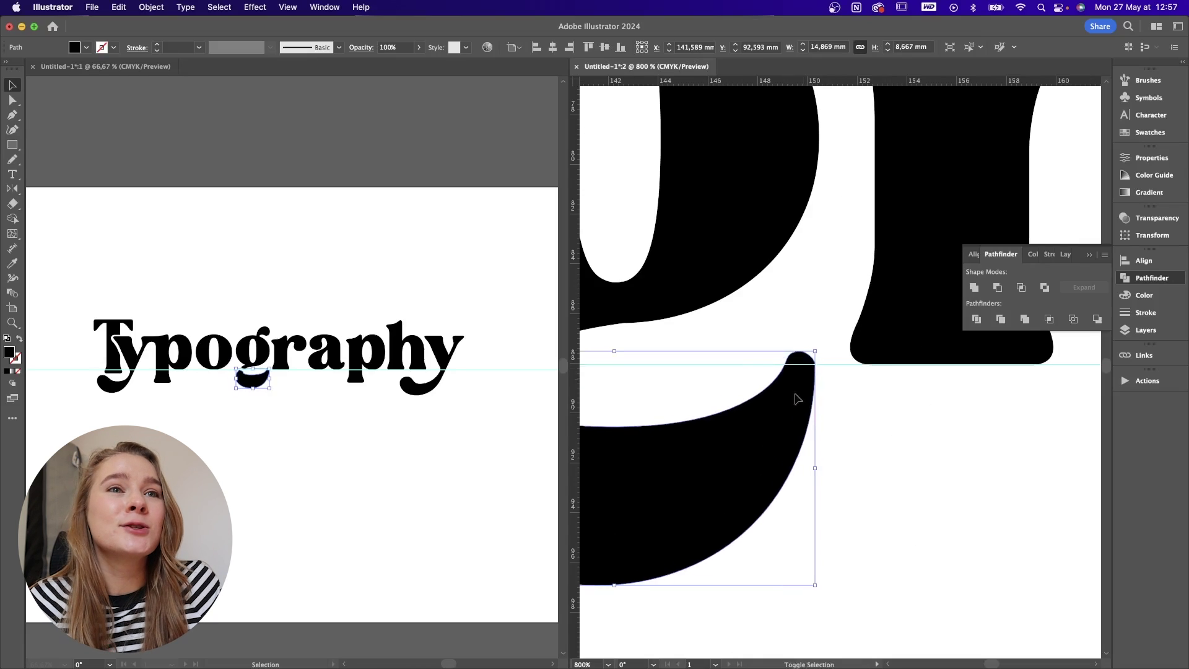
pyautogui.moveTo(796, 399); pyautogui.dragTo(951, 374)
pyautogui.press('super+z')
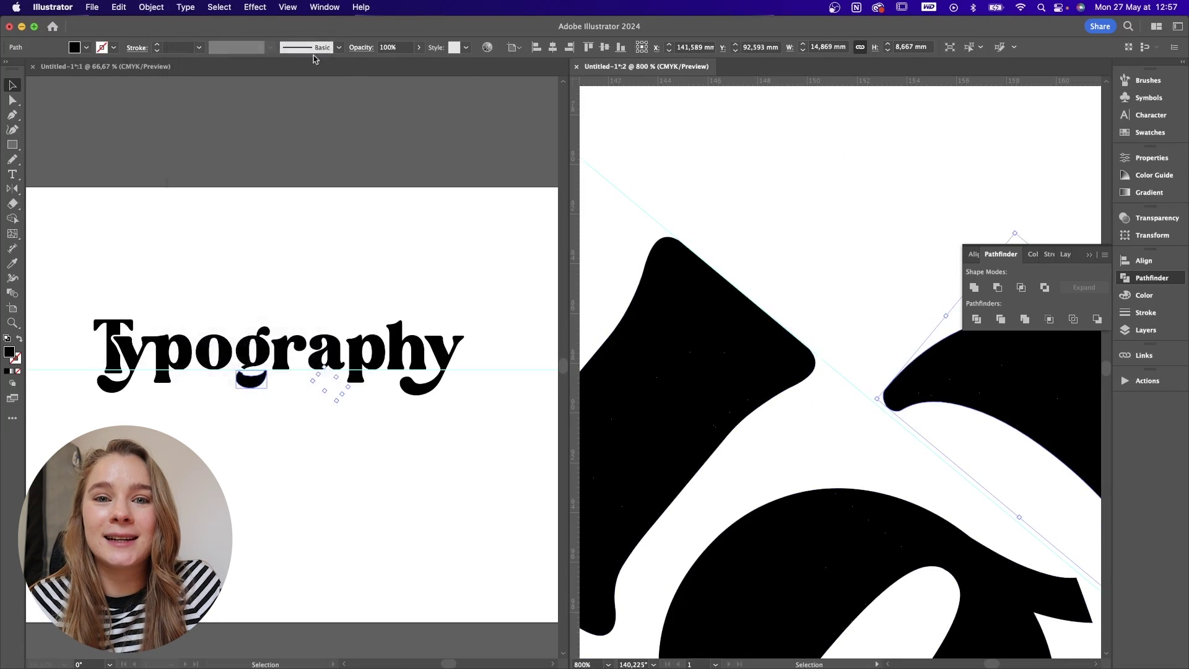
pyautogui.click(286, 6)
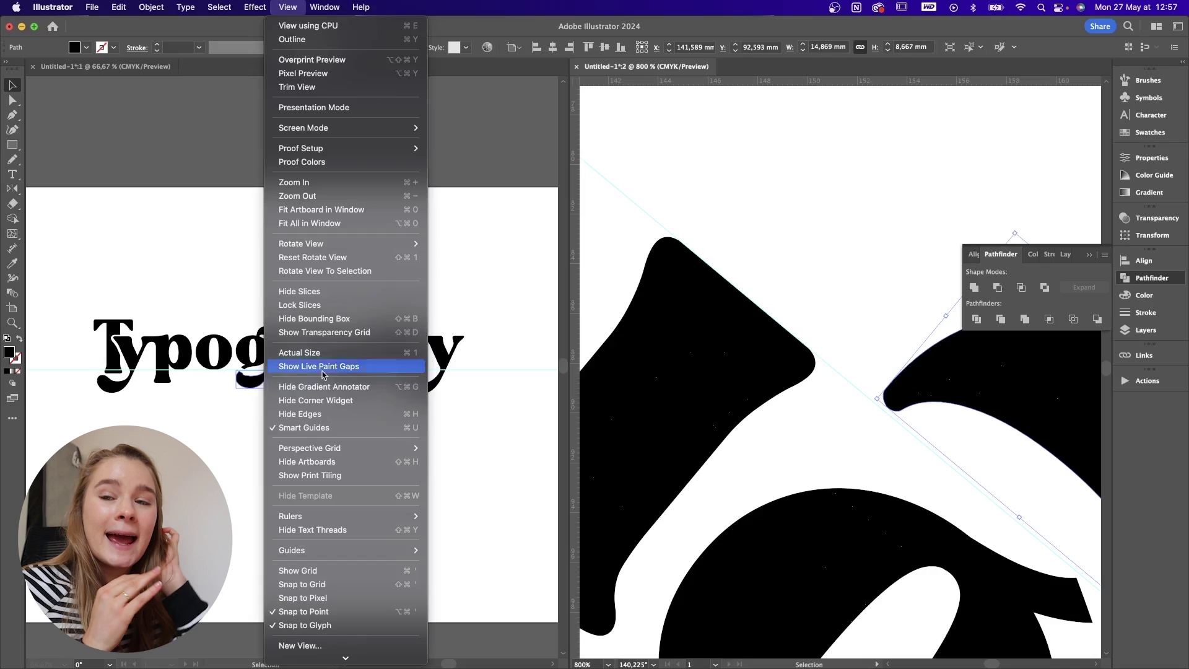
pyautogui.moveTo(320, 245)
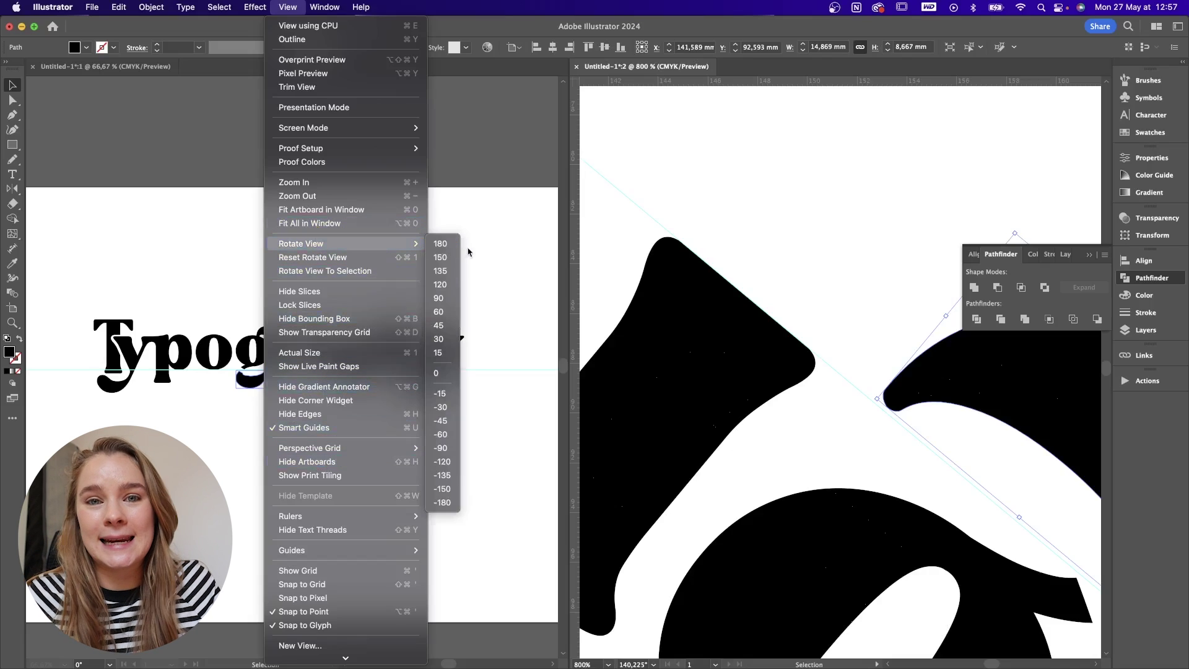
pyautogui.click(441, 372)
pyautogui.click(884, 397)
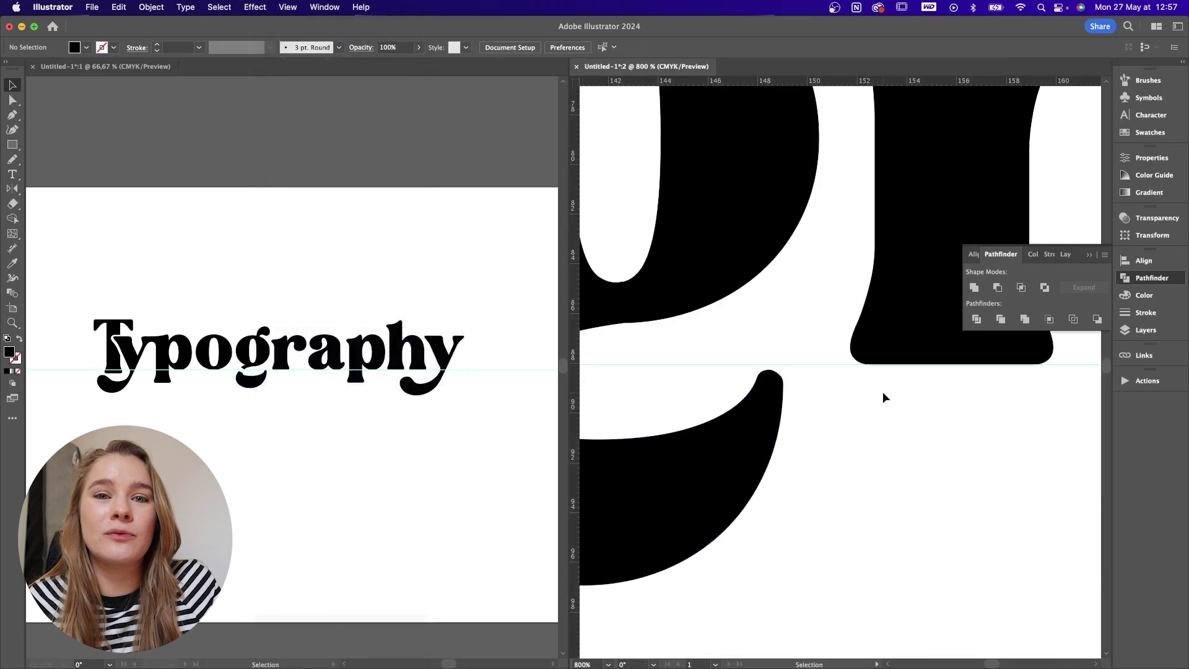
# Step: Draw a closed curved piece with the Pencil tool bridging the gap between the g's upper link and its lower loop
pyautogui.press('super+minus')
pyautogui.press('super+minus')
pyautogui.hscroll(-2, 788, 377)
pyautogui.click(804, 417)
pyautogui.moveTo(788, 324); pyautogui.dragTo(690, 448)
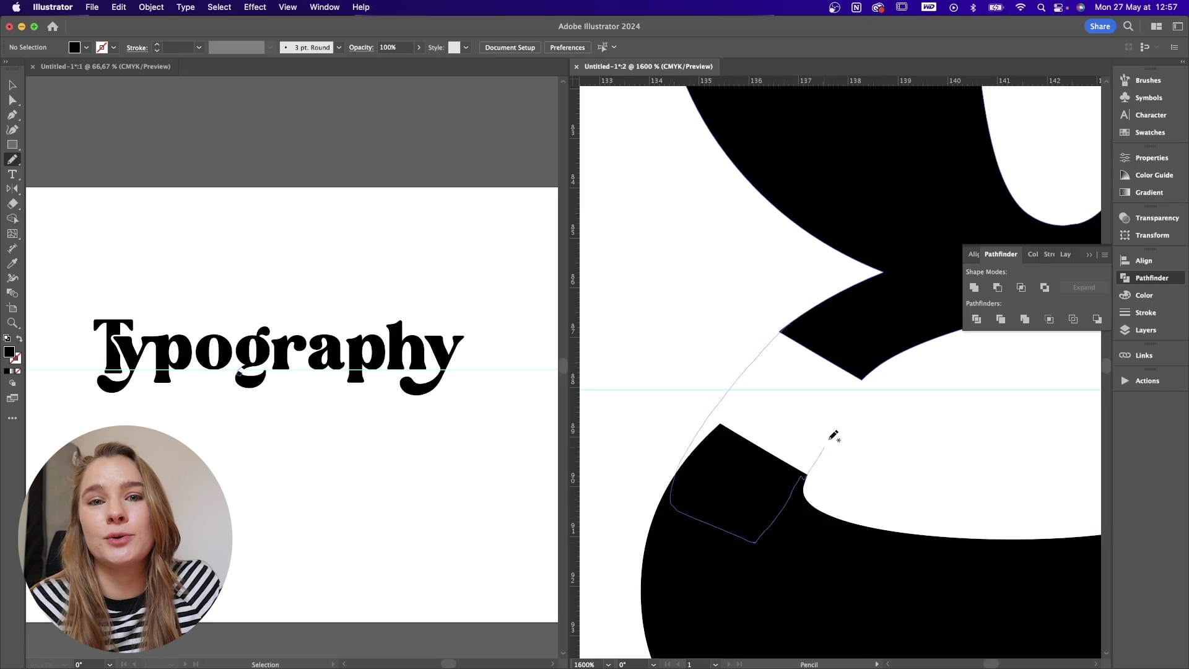
pyautogui.moveTo(798, 327); pyautogui.dragTo(785, 326)
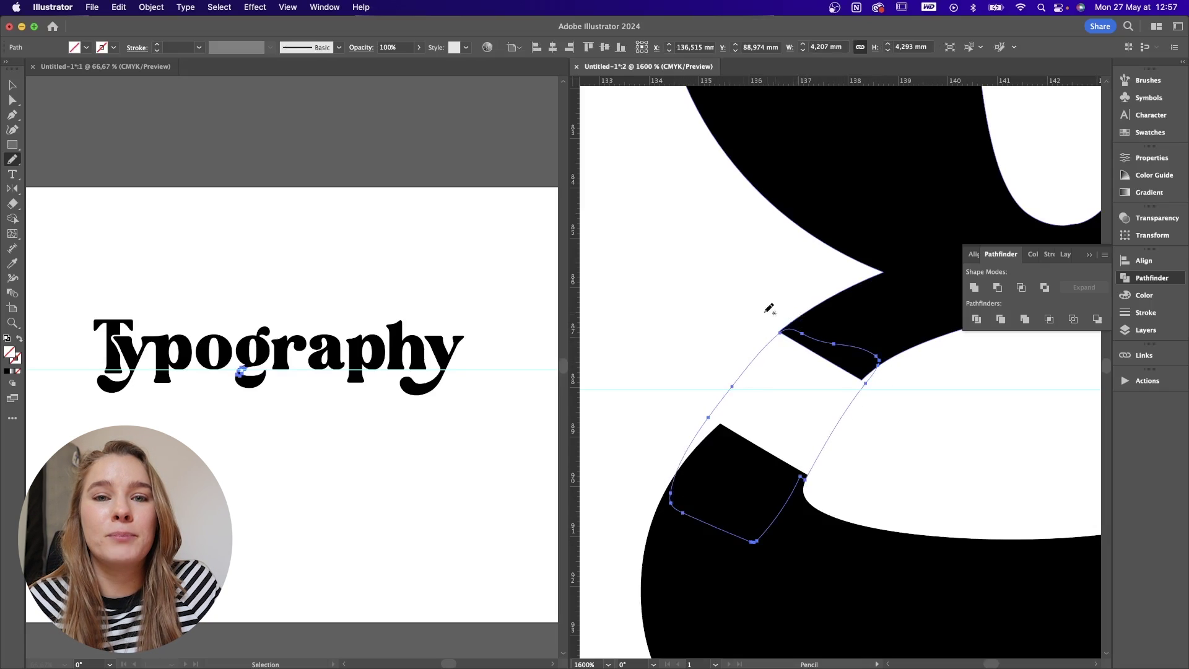
# Step: Fill the bridging piece with the letter's black and unite it with both parts of the g
pyautogui.press('v')
pyautogui.moveTo(670, 287)
pyautogui.mouseDown()
pyautogui.moveTo(762, 393)
pyautogui.moveTo(880, 471)
pyautogui.moveTo(784, 480)
pyautogui.mouseUp()
pyautogui.press('i')
pyautogui.click(908, 309)
pyautogui.click(973, 287)
pyautogui.press('v')
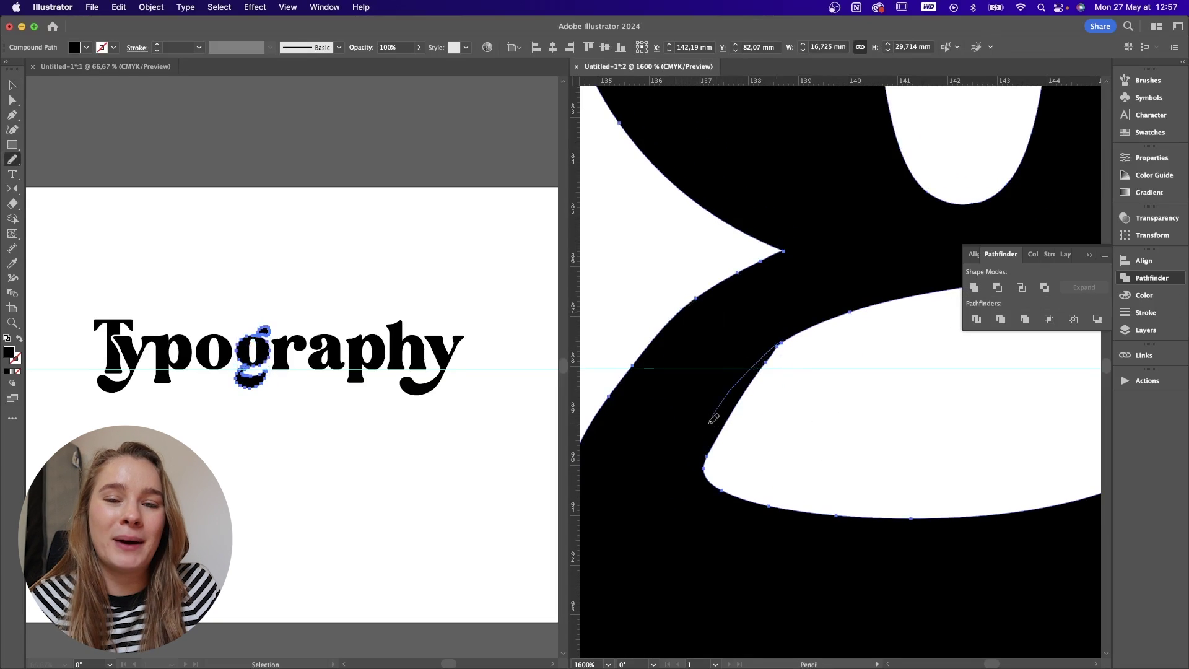
# Step: Smooth the inner and outer edges of the g's new link with the Pencil tool
pyautogui.moveTo(711, 473); pyautogui.dragTo(713, 473)
pyautogui.hscroll(-2, 741, 459)
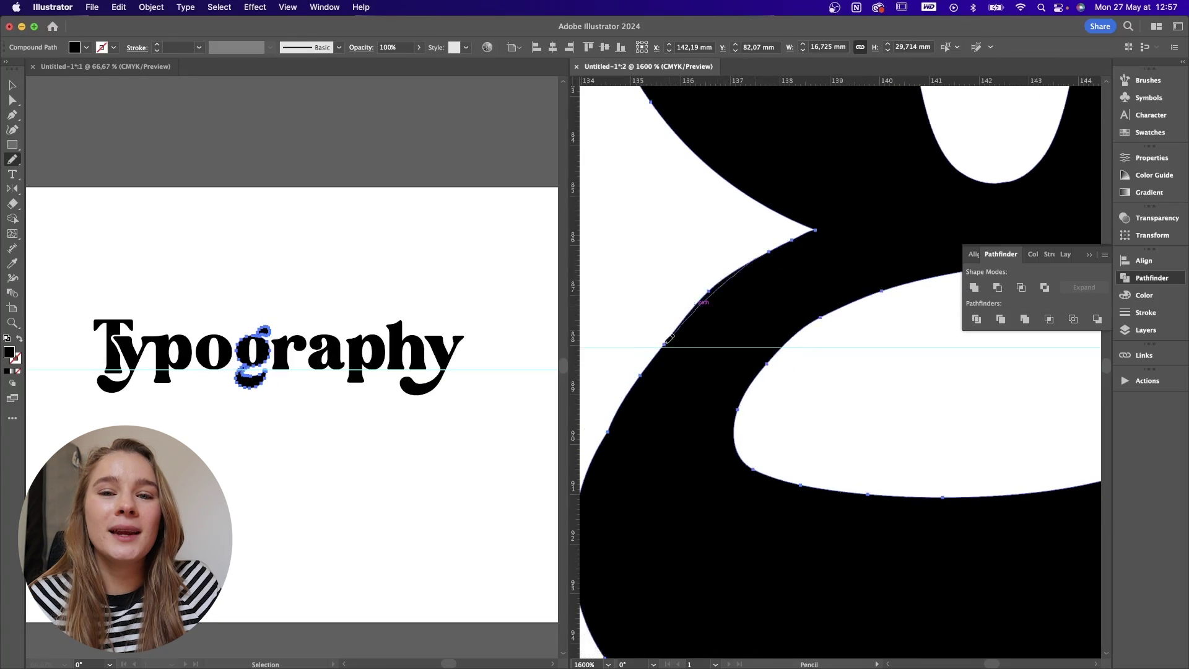
pyautogui.scroll(-2, 637, 376)
pyautogui.hscroll(-2, 637, 375)
# Step: Draw a curved patch with the Pen tool along the outer left edge of the g's link and unite it with the letter
pyautogui.moveTo(826, 224); pyautogui.dragTo(949, 126)
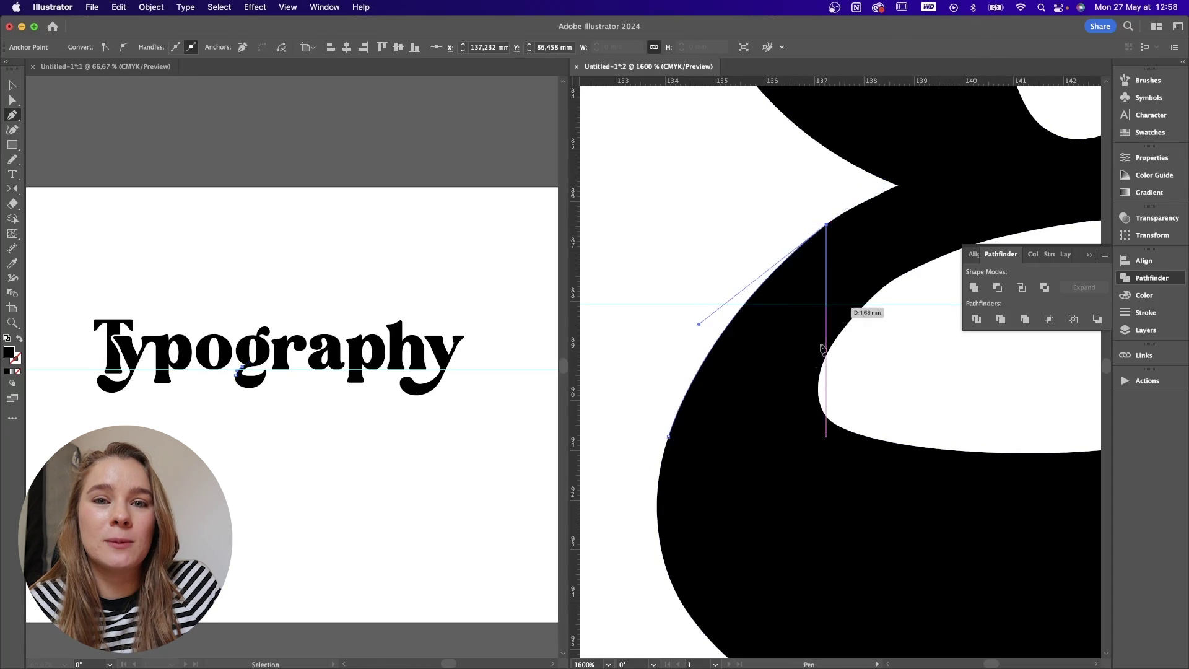
pyautogui.click(782, 377)
pyautogui.moveTo(669, 437); pyautogui.dragTo(674, 445)
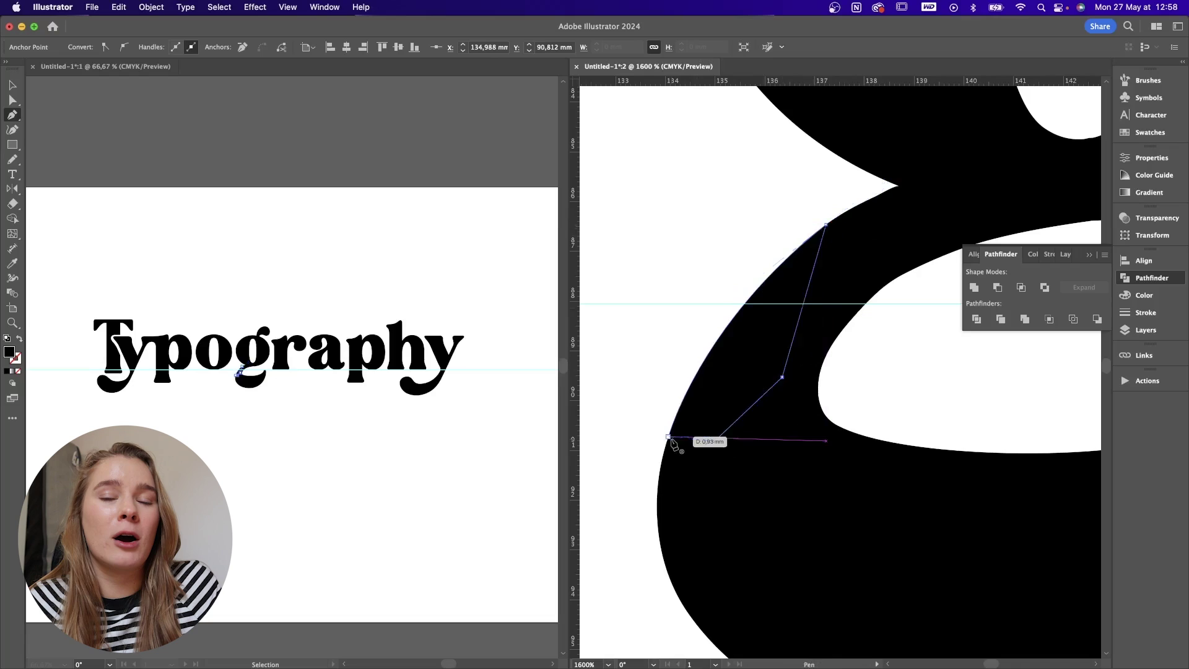
pyautogui.press('v')
pyautogui.keyDown('shift'); pyautogui.click(742, 465); pyautogui.keyUp('shift')
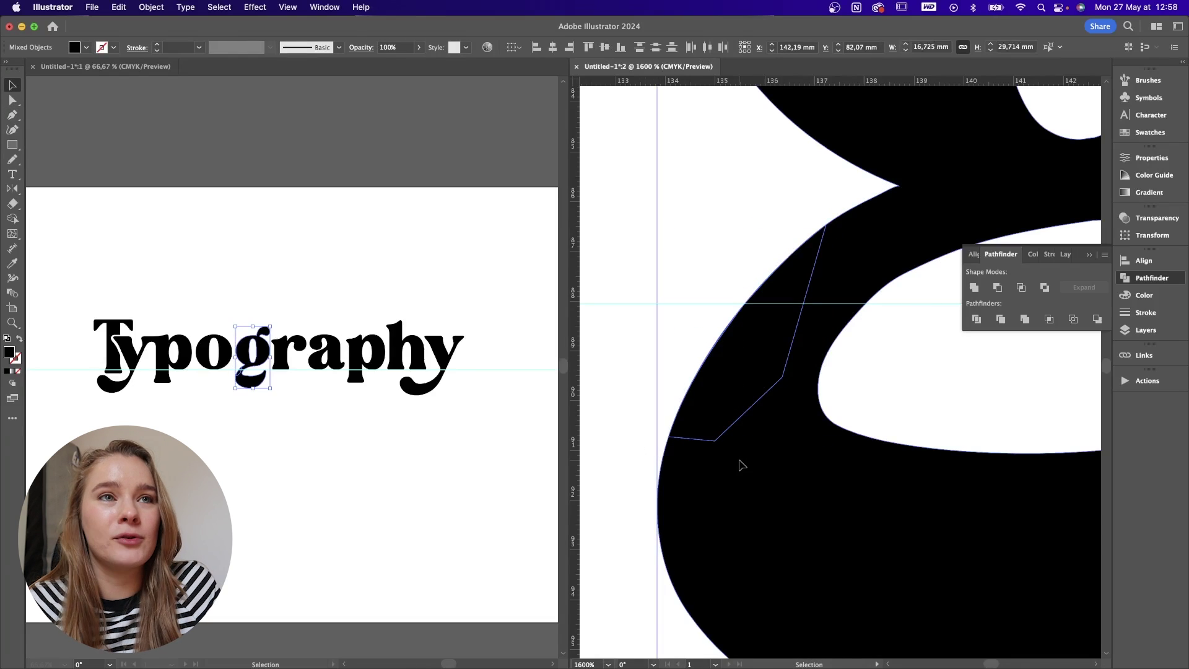
pyautogui.click(980, 285)
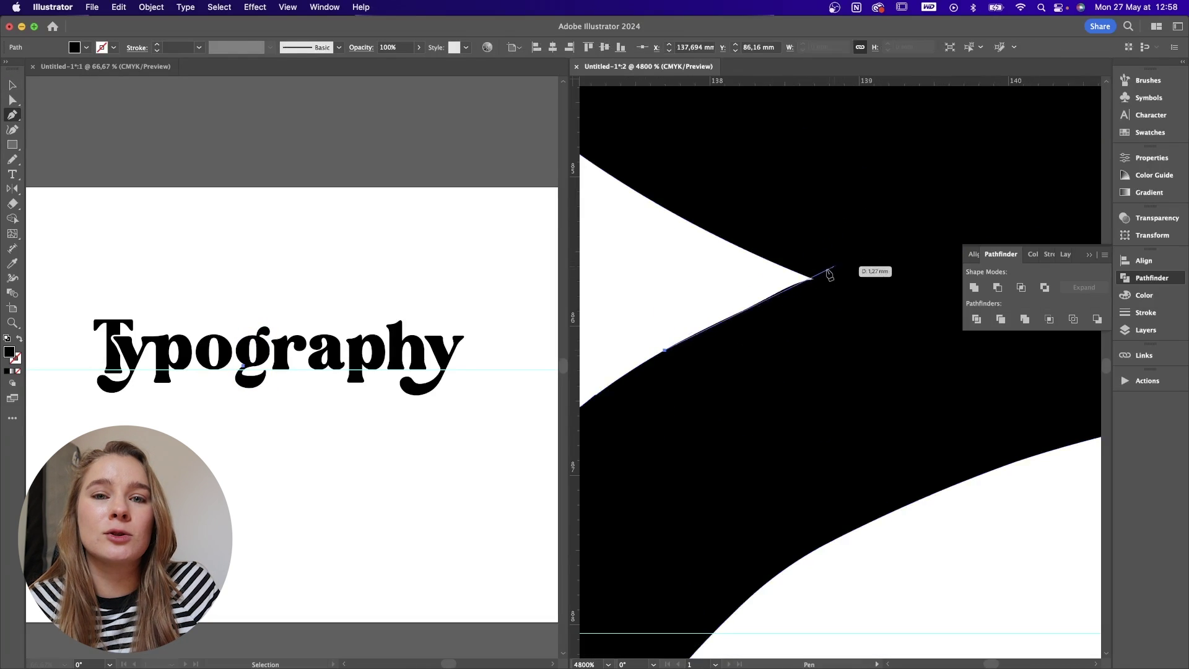
# Step: Draw a Pen patch along the underside of the notch where the g's bowl meets its link, and unite it with the letter
pyautogui.moveTo(820, 269)
pyautogui.mouseDown()
pyautogui.moveTo(918, 221)
pyautogui.moveTo(821, 271)
pyautogui.mouseUp()
pyautogui.click(854, 333)
pyautogui.click(773, 370)
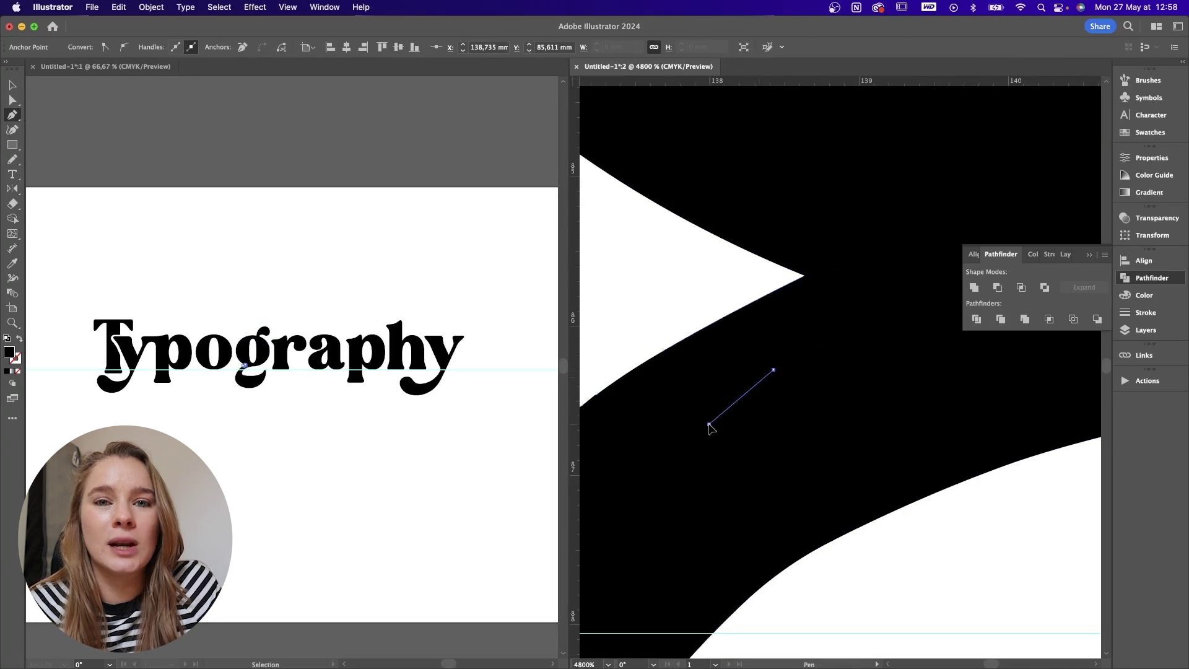
pyautogui.click(710, 424)
pyautogui.click(682, 395)
pyautogui.click(666, 350)
pyautogui.press('v')
pyautogui.moveTo(661, 217); pyautogui.dragTo(873, 351)
pyautogui.click(975, 289)
# Step: Round the inner left corner of the g's lower opening with a Pencil stroke and a Pen-drawn patch united with the letter
pyautogui.moveTo(699, 364); pyautogui.dragTo(639, 436)
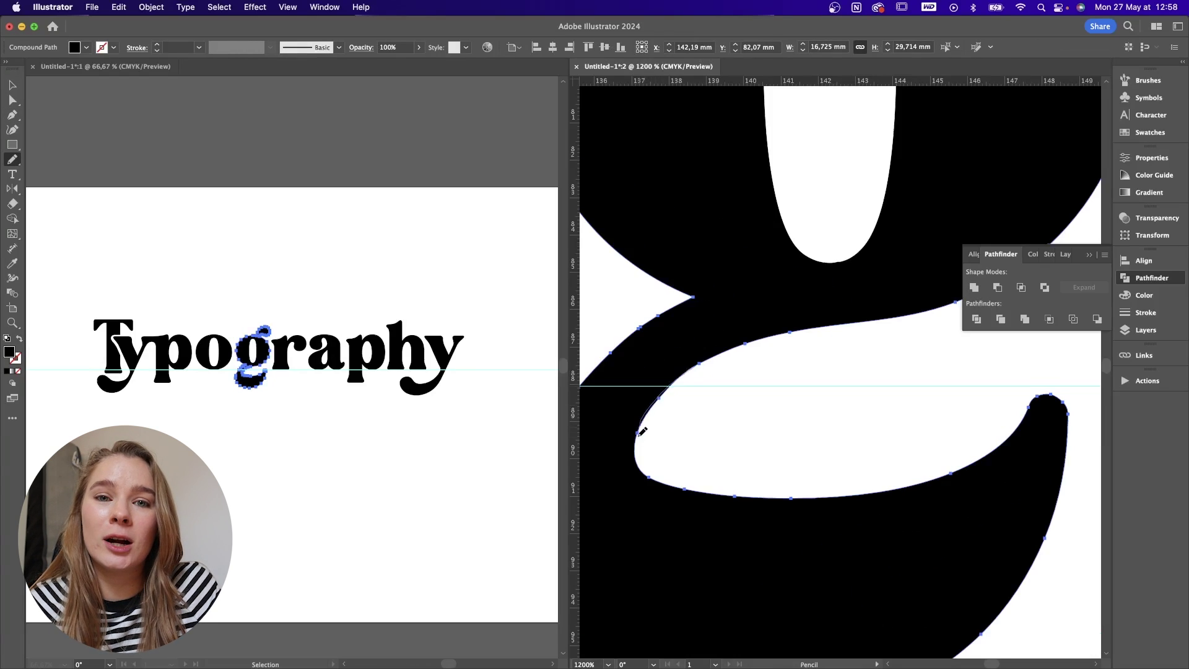
pyautogui.moveTo(694, 470)
pyautogui.mouseDown()
pyautogui.moveTo(751, 482)
pyautogui.moveTo(690, 503)
pyautogui.moveTo(627, 472)
pyautogui.mouseUp()
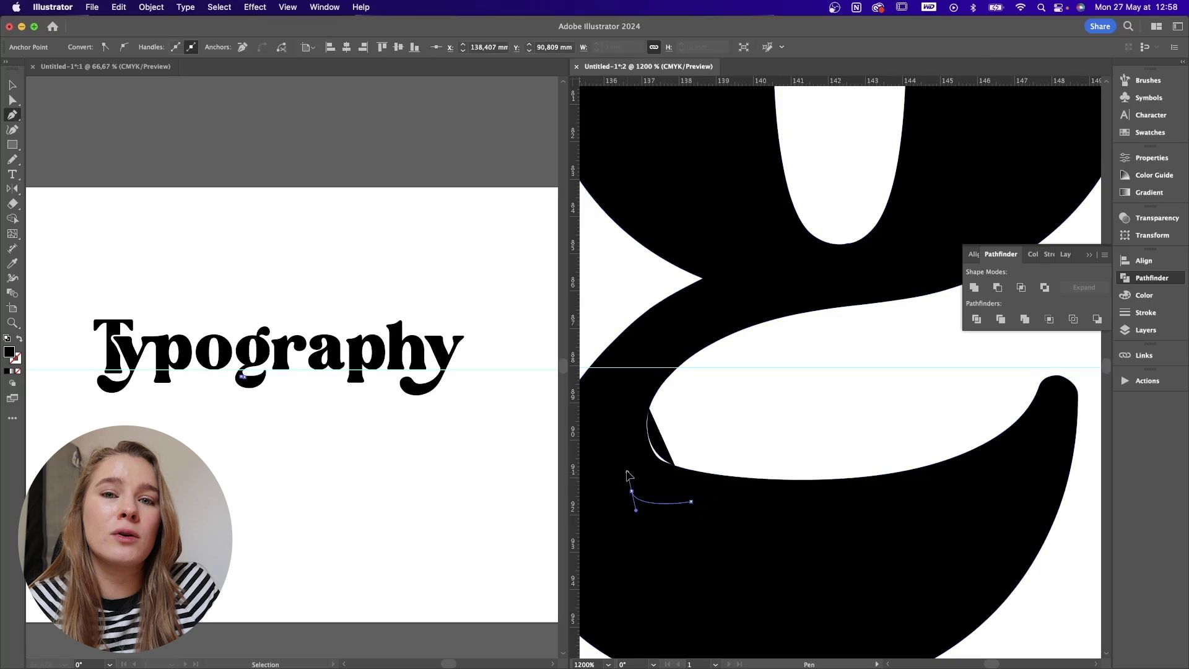
pyautogui.press('v')
pyautogui.keyDown('shift'); pyautogui.click(702, 485); pyautogui.keyUp('shift')
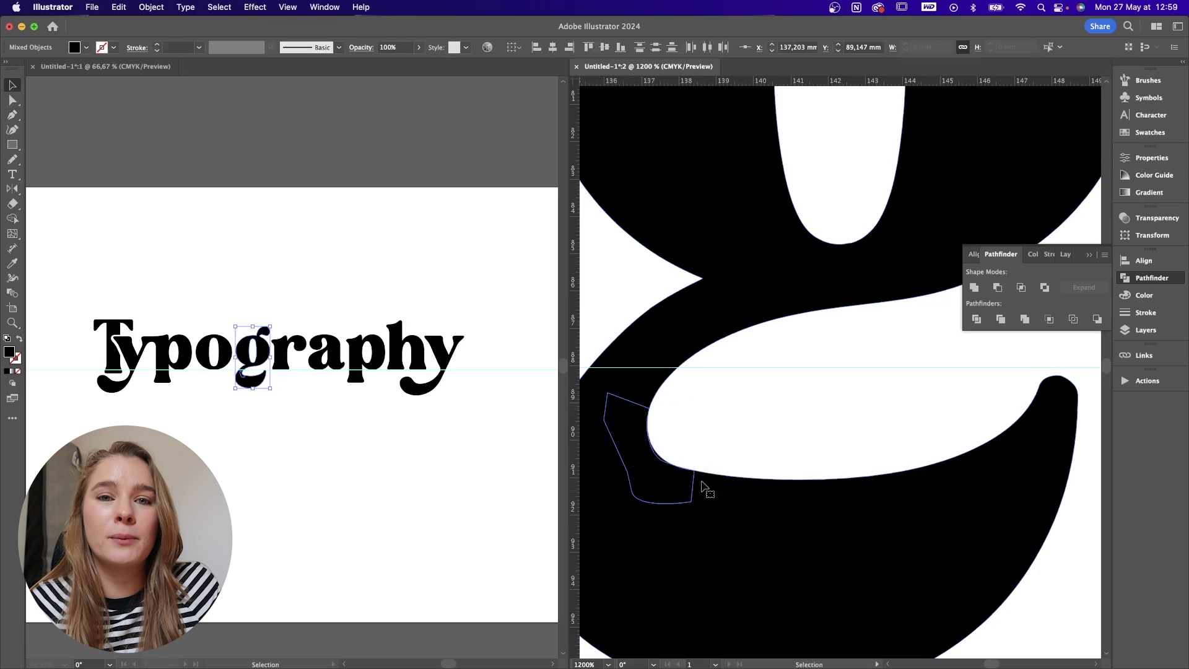
pyautogui.click(975, 288)
# Step: Smooth the lower inner edge of the g's loop with the Pencil tool
pyautogui.press('n')
pyautogui.scroll(-2, 675, 396)
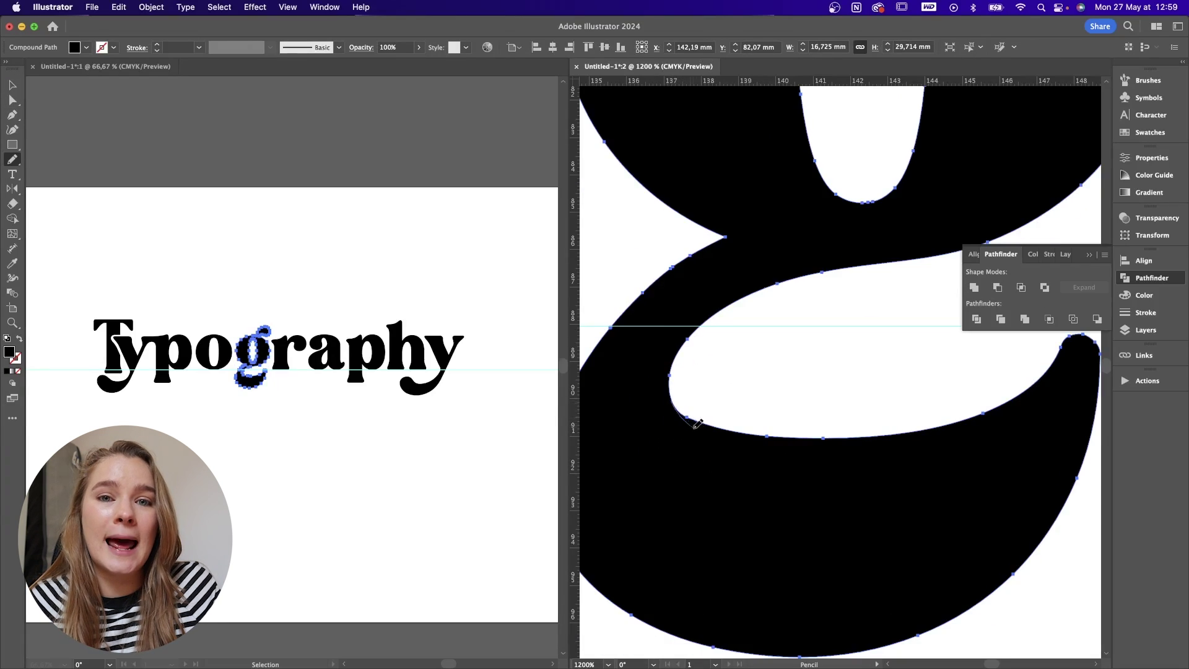
pyautogui.moveTo(819, 440); pyautogui.dragTo(833, 438)
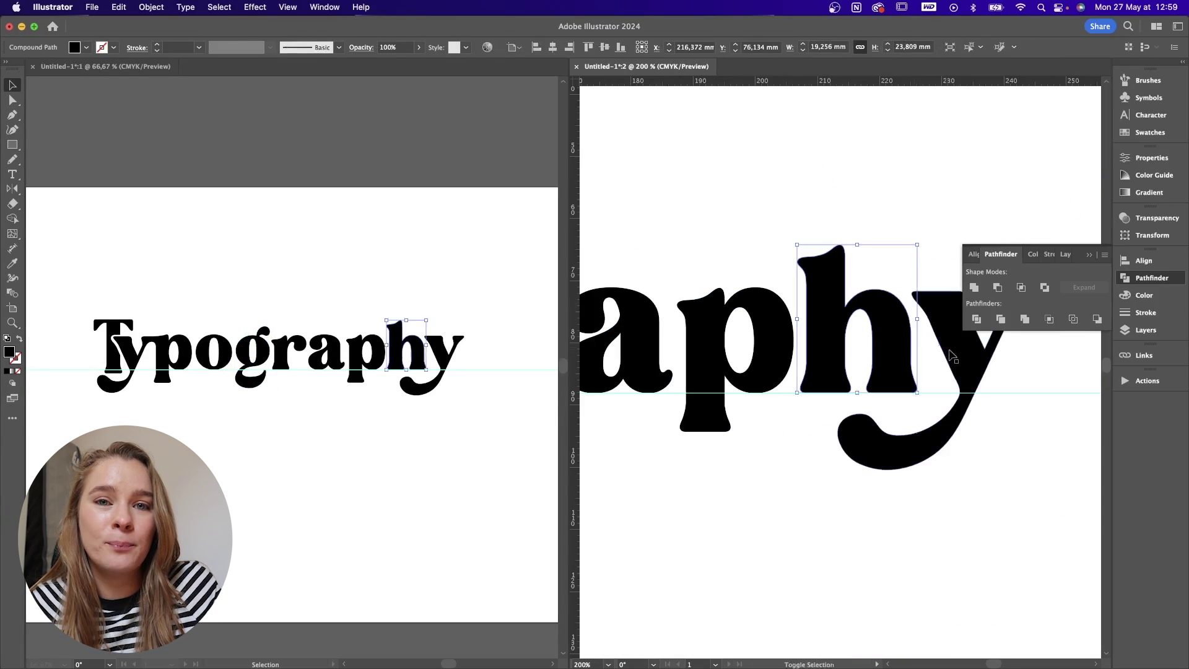
# Step: Move the h and final y left so the h overlaps the second p, and offset that p's path by 1,15 mm
pyautogui.keyDown('shift'); pyautogui.click(963, 361); pyautogui.keyUp('shift')
pyautogui.moveTo(963, 360); pyautogui.dragTo(939, 364)
pyautogui.click(729, 286)
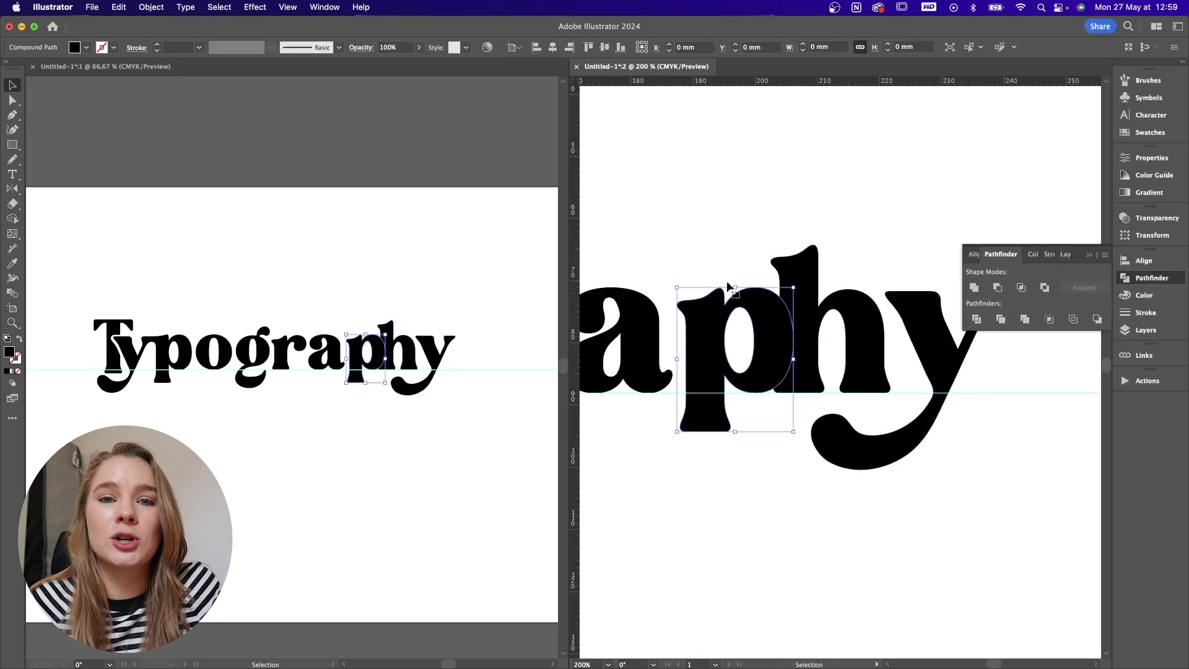
pyautogui.click(151, 7)
pyautogui.moveTo(161, 343)
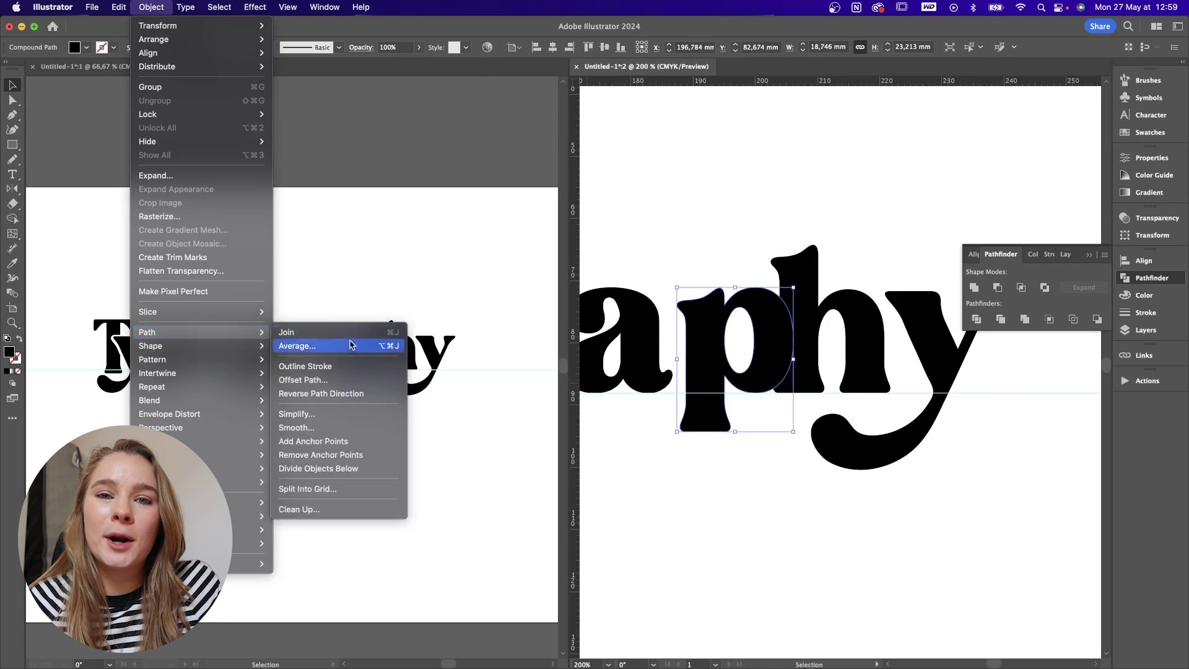
pyautogui.click(322, 378)
pyautogui.click(631, 380)
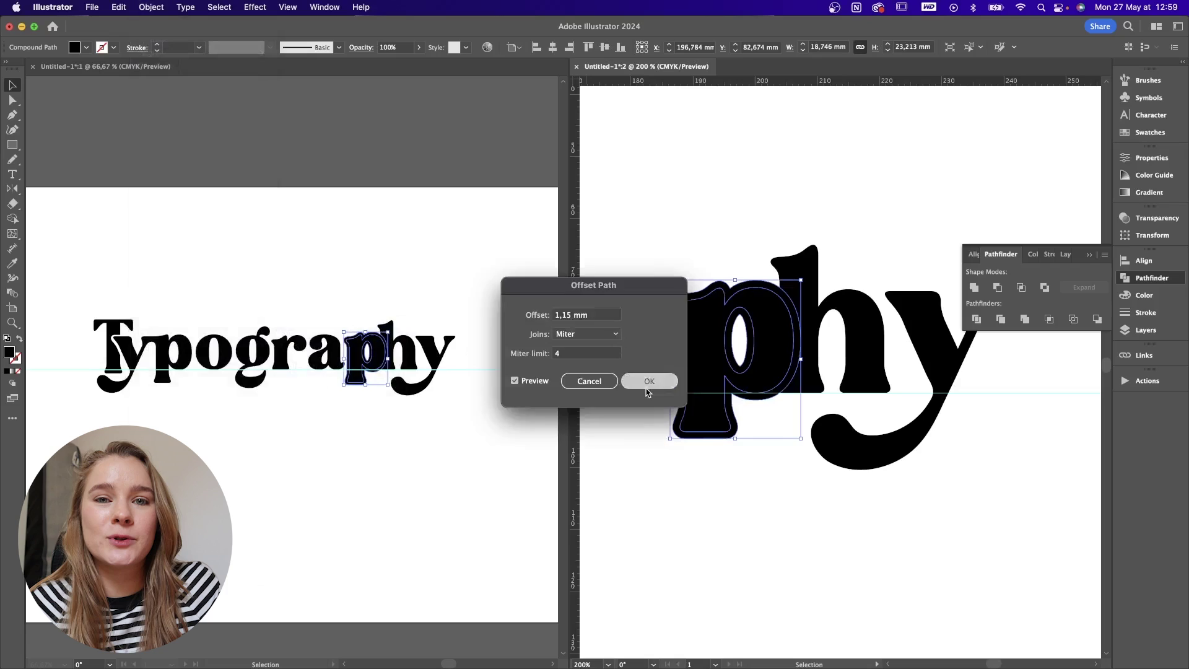
# Step: Bring the offset copy of the second p to the front and subtract it from the h with Minus Front
pyautogui.keyDown('shift'); pyautogui.click(810, 268); pyautogui.keyUp('shift')
pyautogui.click(757, 274)
pyautogui.click(772, 286)
pyautogui.rightClick(765, 291)
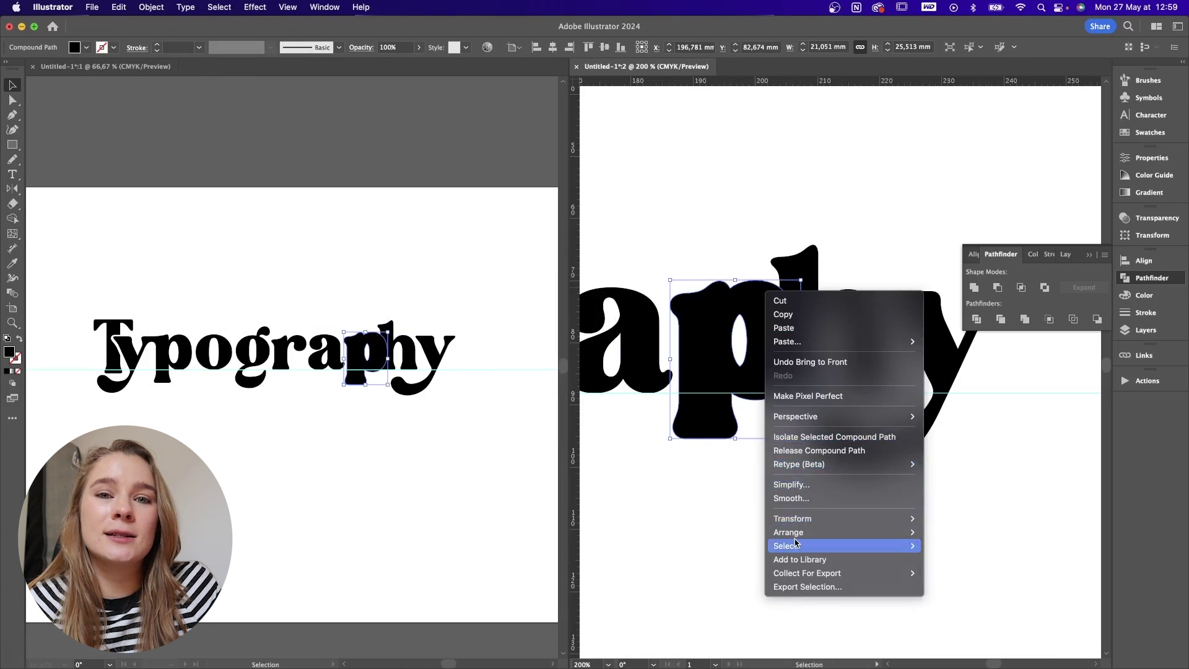
pyautogui.moveTo(800, 532)
pyautogui.click(950, 535)
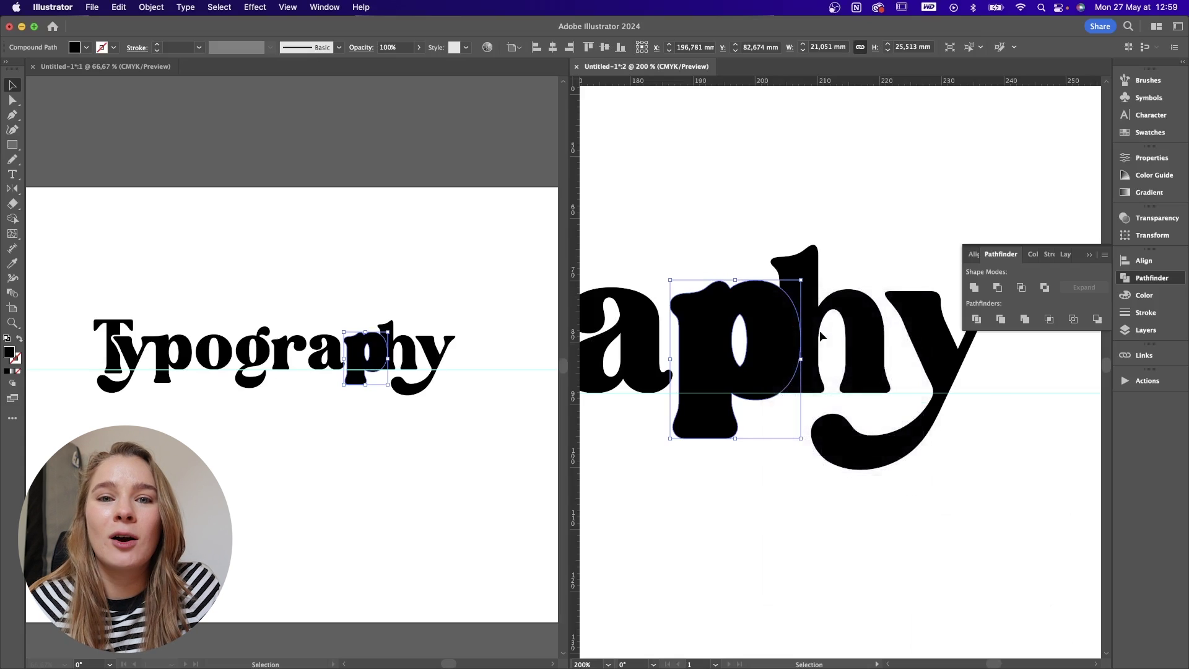
pyautogui.keyDown('shift'); pyautogui.click(805, 265); pyautogui.keyUp('shift')
pyautogui.click(997, 288)
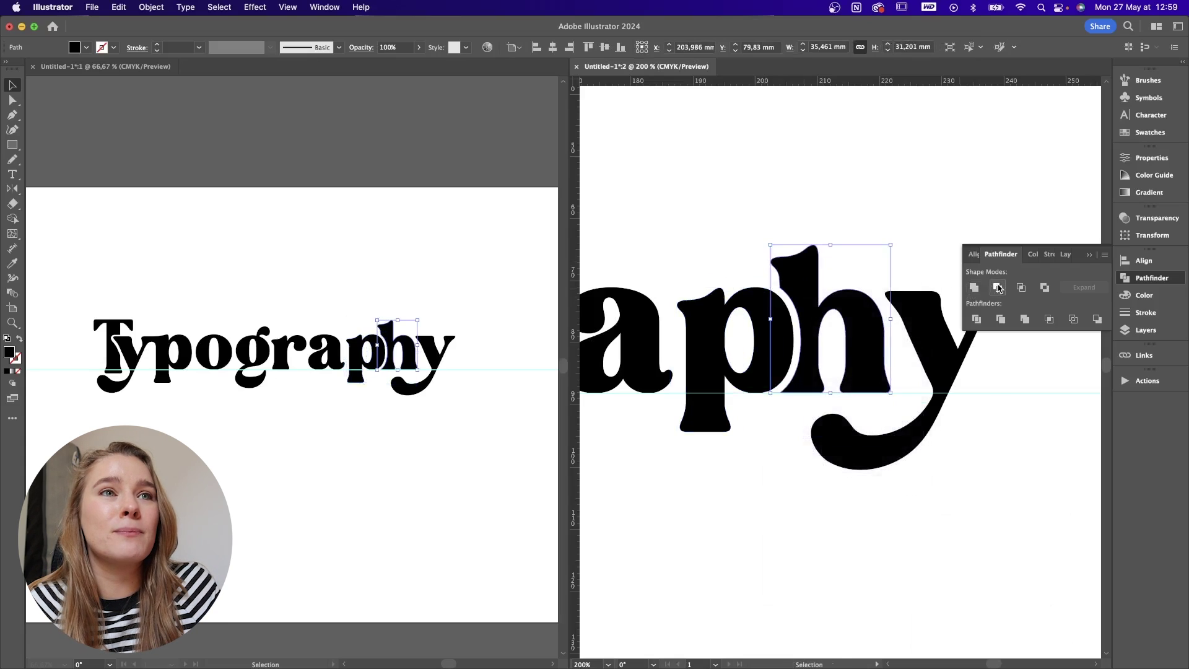
pyautogui.click(820, 165)
pyautogui.moveTo(836, 252); pyautogui.dragTo(804, 242)
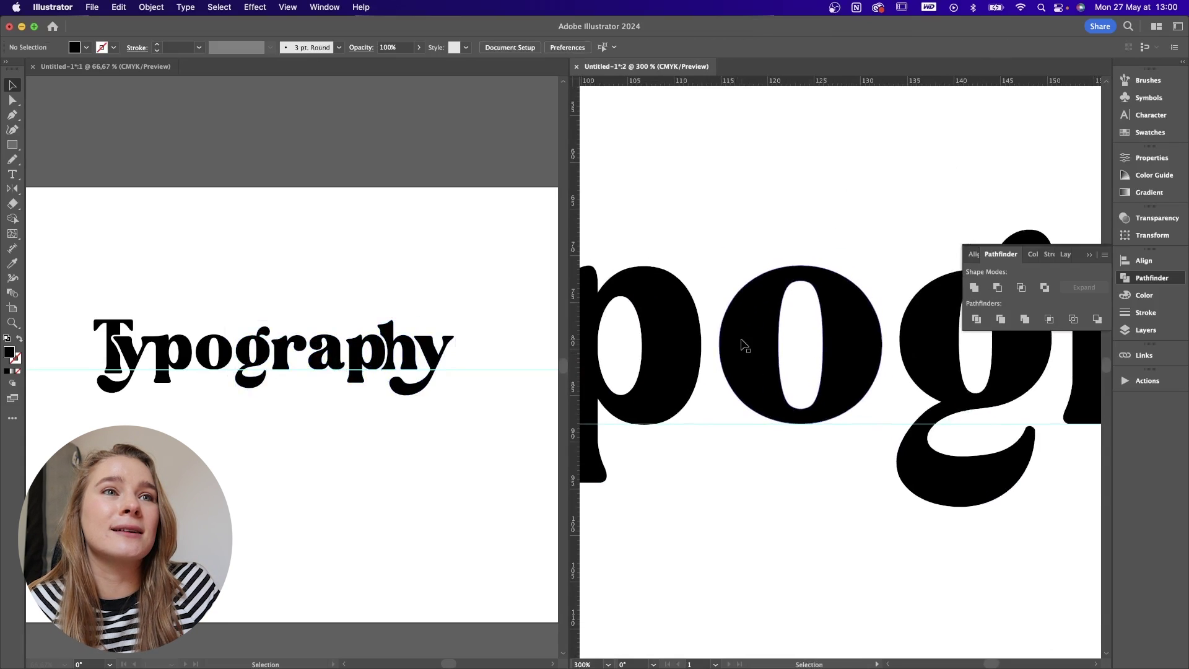
# Step: Move the o left to overlap the first p, and offset the joined y and p path by 1,15 mm
pyautogui.moveTo(743, 345); pyautogui.dragTo(698, 344)
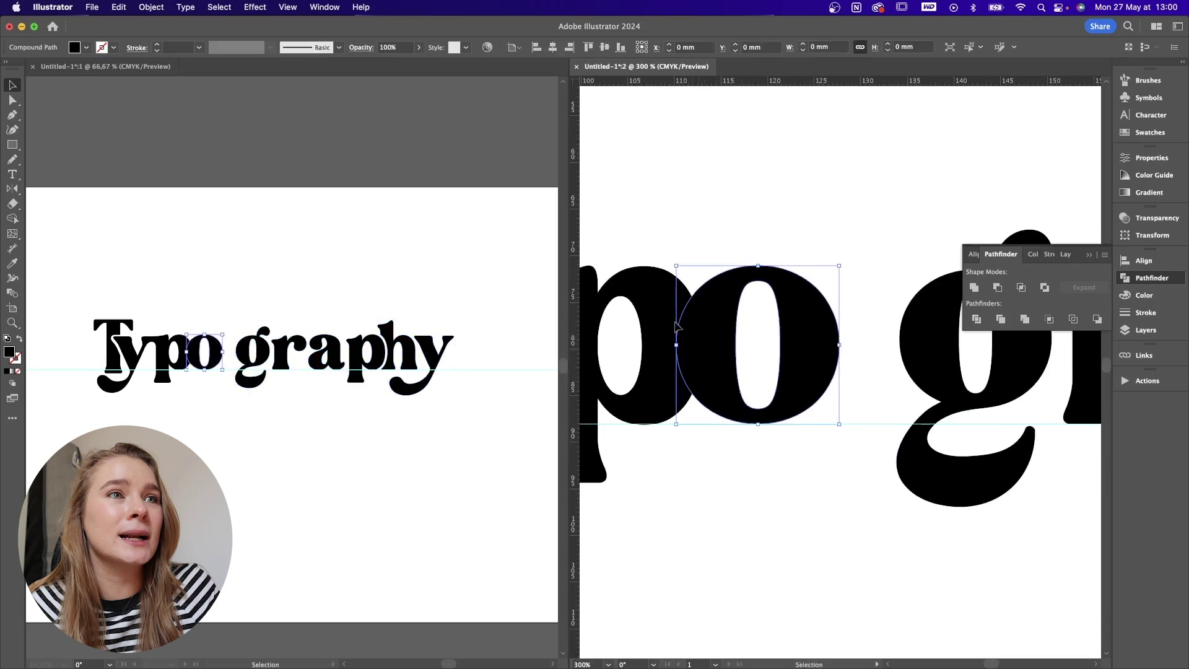
pyautogui.click(674, 327)
pyautogui.click(151, 7)
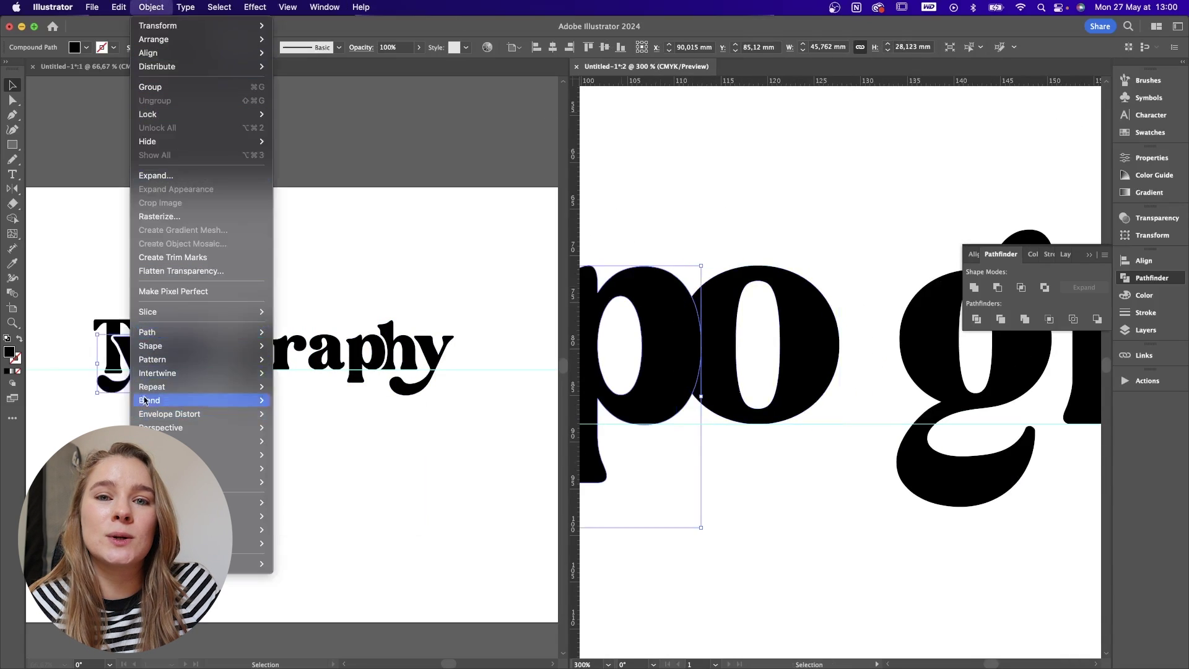
pyautogui.moveTo(166, 336)
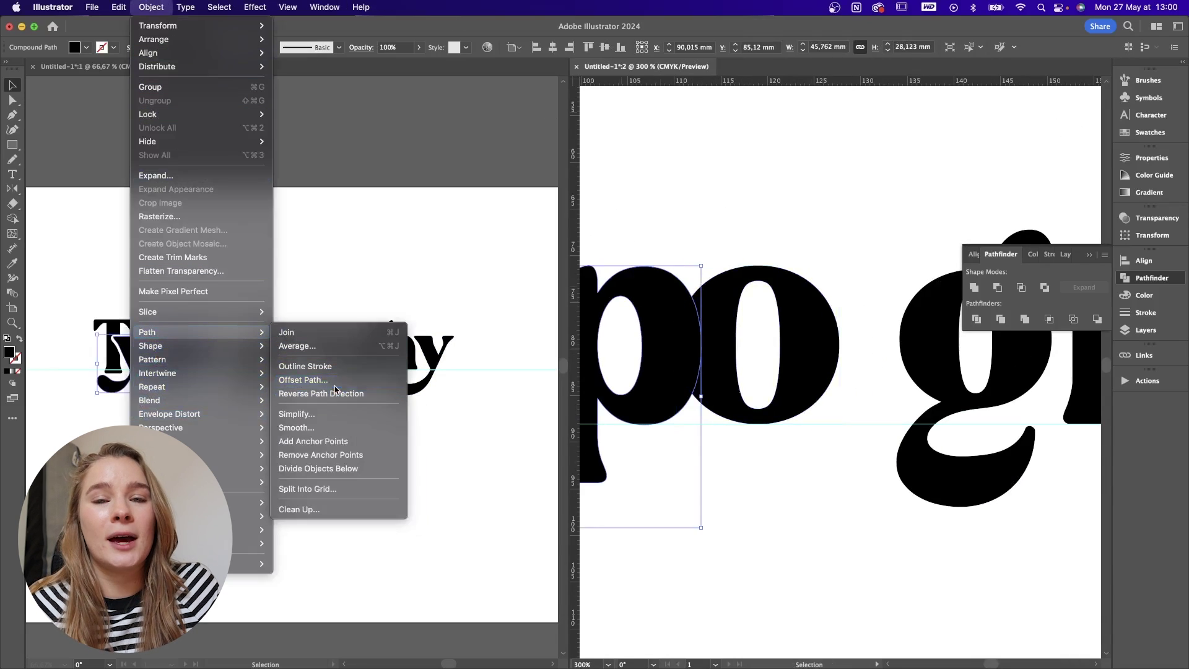
pyautogui.click(303, 379)
pyautogui.click(650, 380)
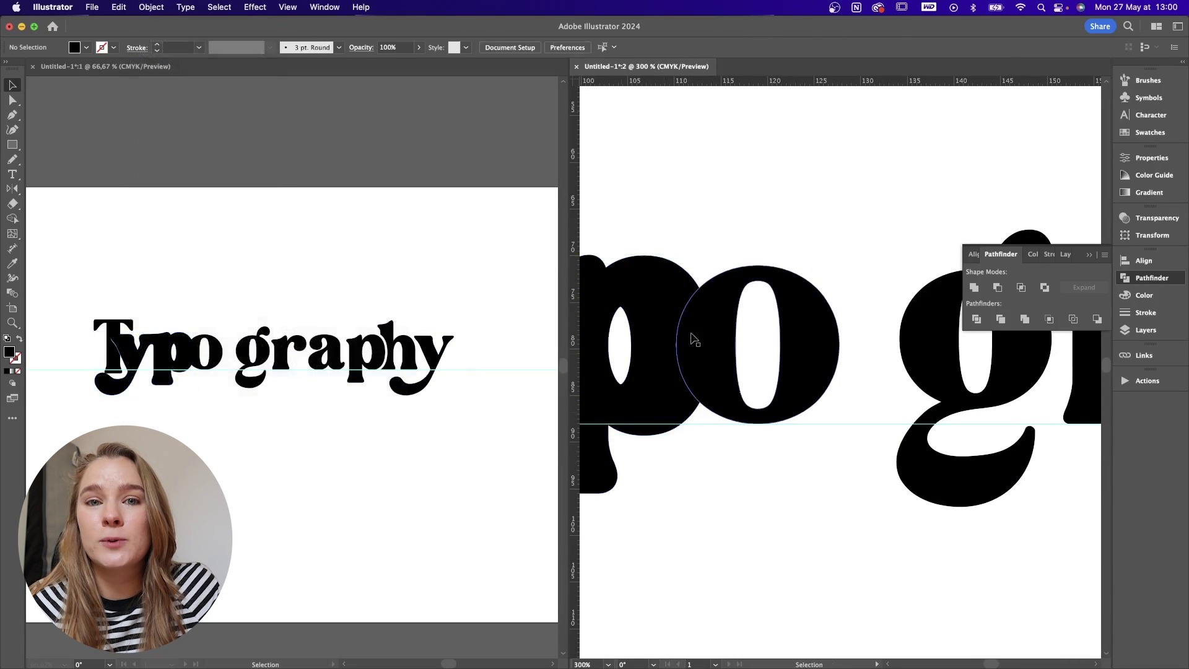
# Step: Bring the offset copy of the first y and p to the front and subtract it from the o with Minus Front
pyautogui.rightClick(671, 270)
pyautogui.moveTo(698, 508)
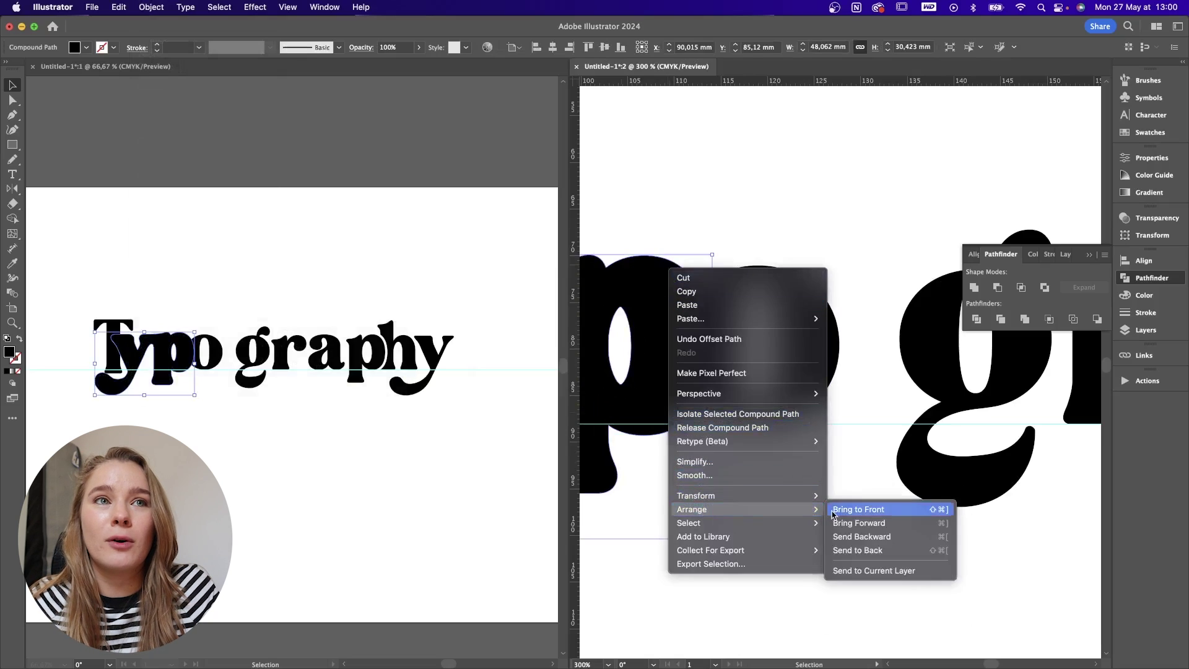
pyautogui.click(857, 508)
pyautogui.click(998, 288)
pyautogui.click(807, 194)
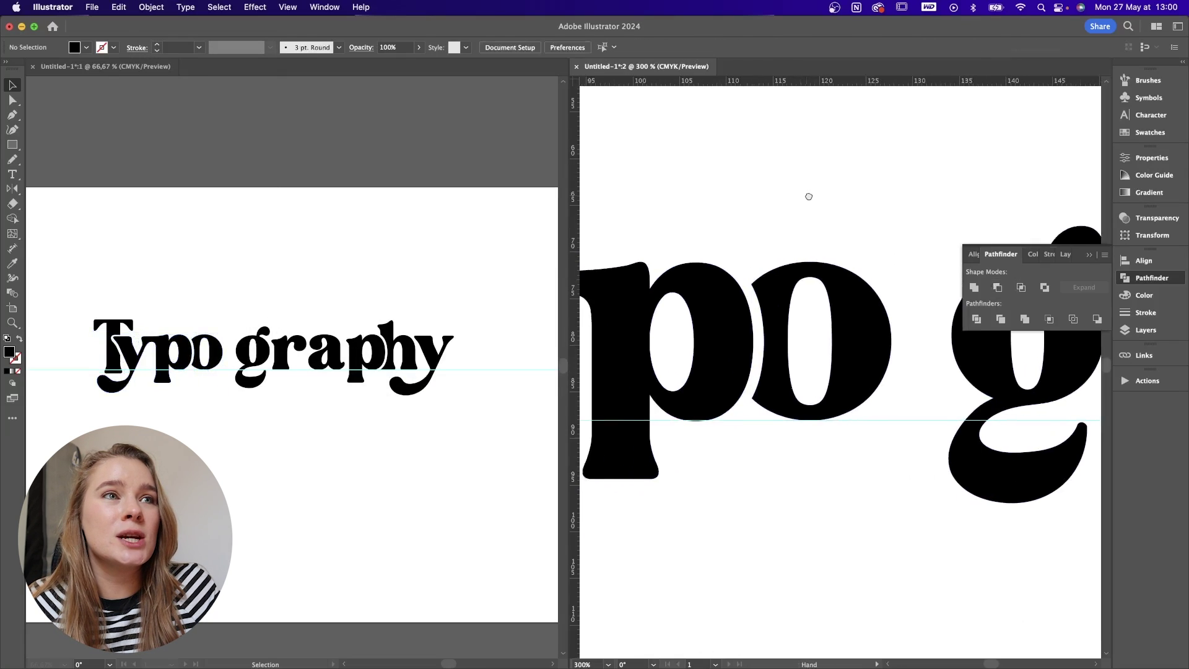
# Step: Move the g left to overlap the o, and cut a 1,15 mm offset copy of the g out of the o
pyautogui.hscroll(4, 845, 318)
pyautogui.moveTo(823, 342); pyautogui.dragTo(724, 350)
pyautogui.click(152, 7)
pyautogui.moveTo(202, 335)
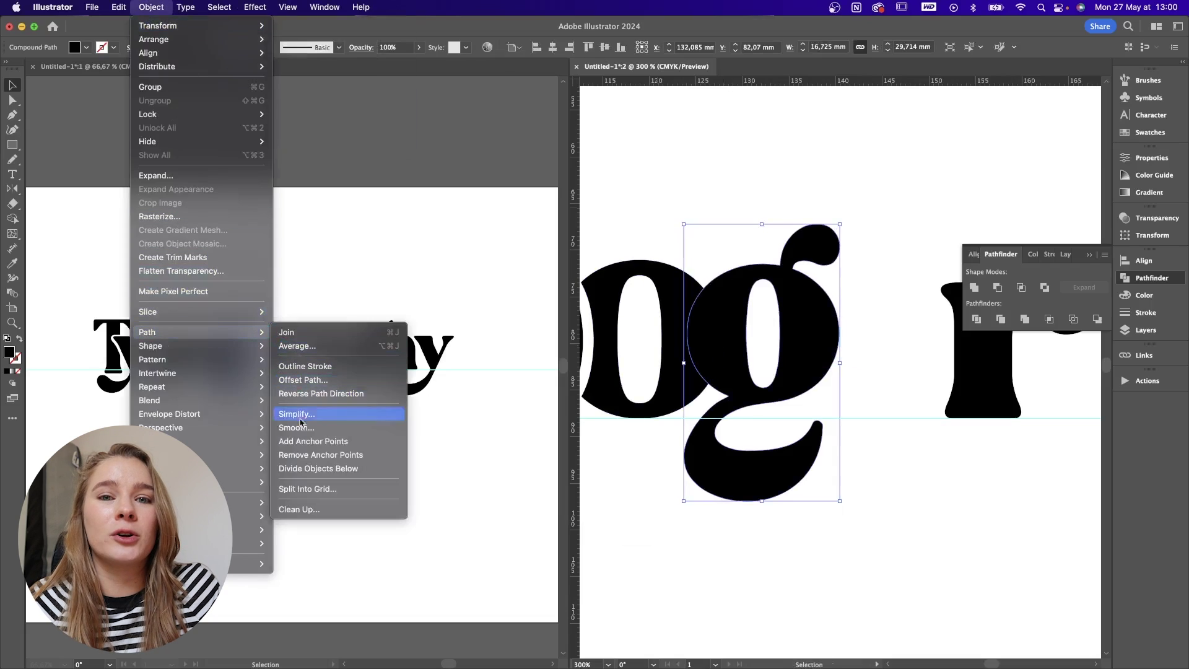
pyautogui.click(303, 380)
pyautogui.click(646, 383)
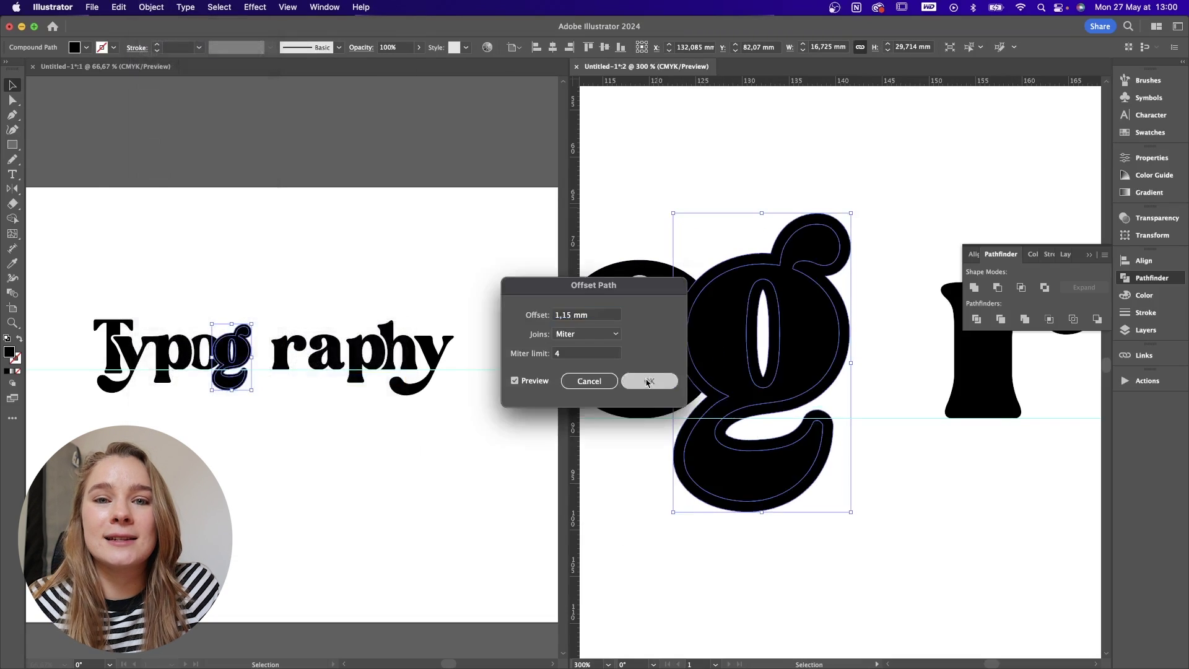
pyautogui.click(921, 233)
pyautogui.hscroll(10, 790, 288)
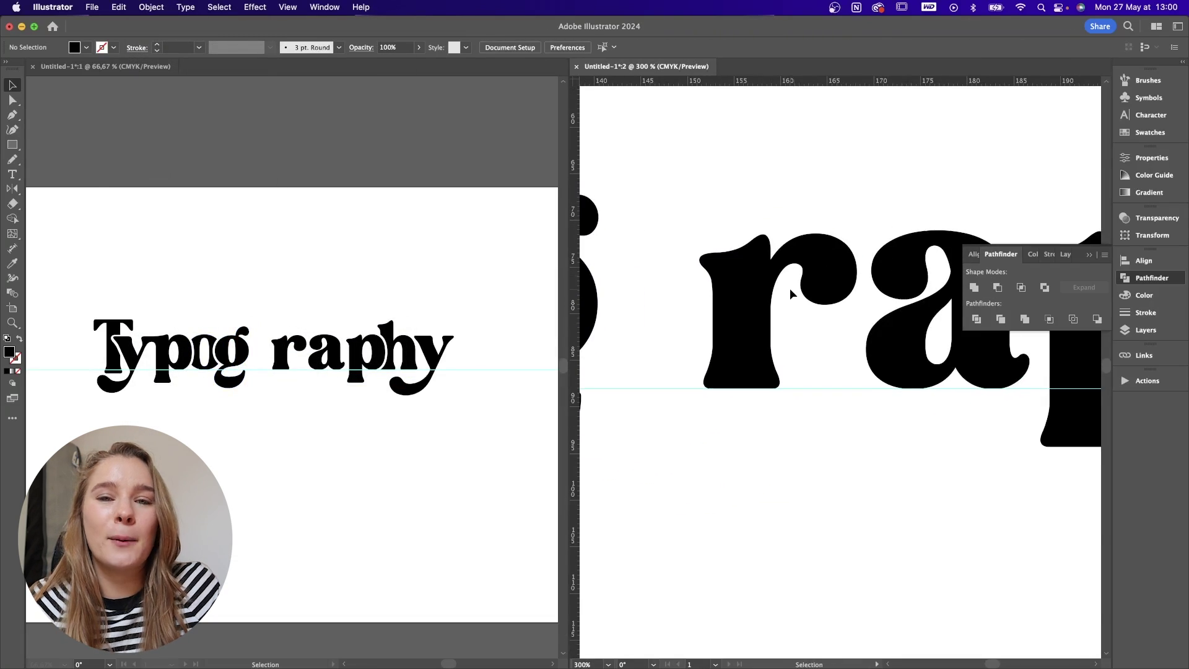
# Step: Move the letters r, a, p, h and y left together so the r sits close beside the g
pyautogui.press('super+minus')
pyautogui.press('super+minus')
pyautogui.hscroll(3, 765, 203)
pyautogui.moveTo(678, 230); pyautogui.dragTo(1079, 359)
pyautogui.moveTo(732, 339); pyautogui.dragTo(684, 339)
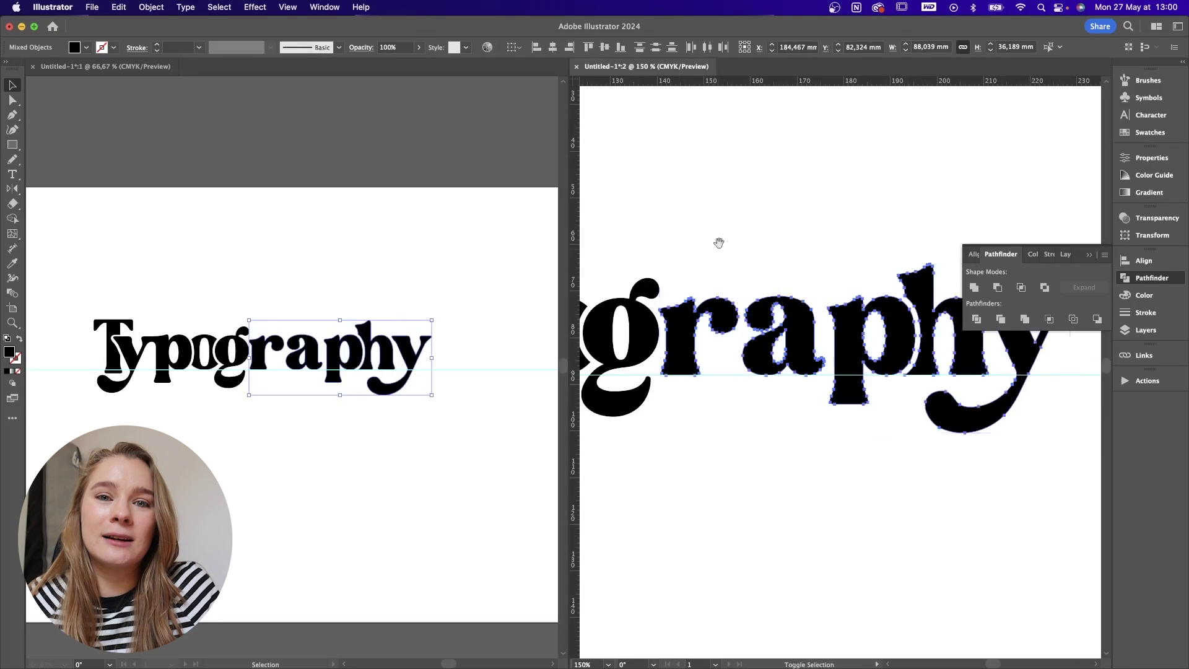
pyautogui.moveTo(718, 242); pyautogui.dragTo(893, 303)
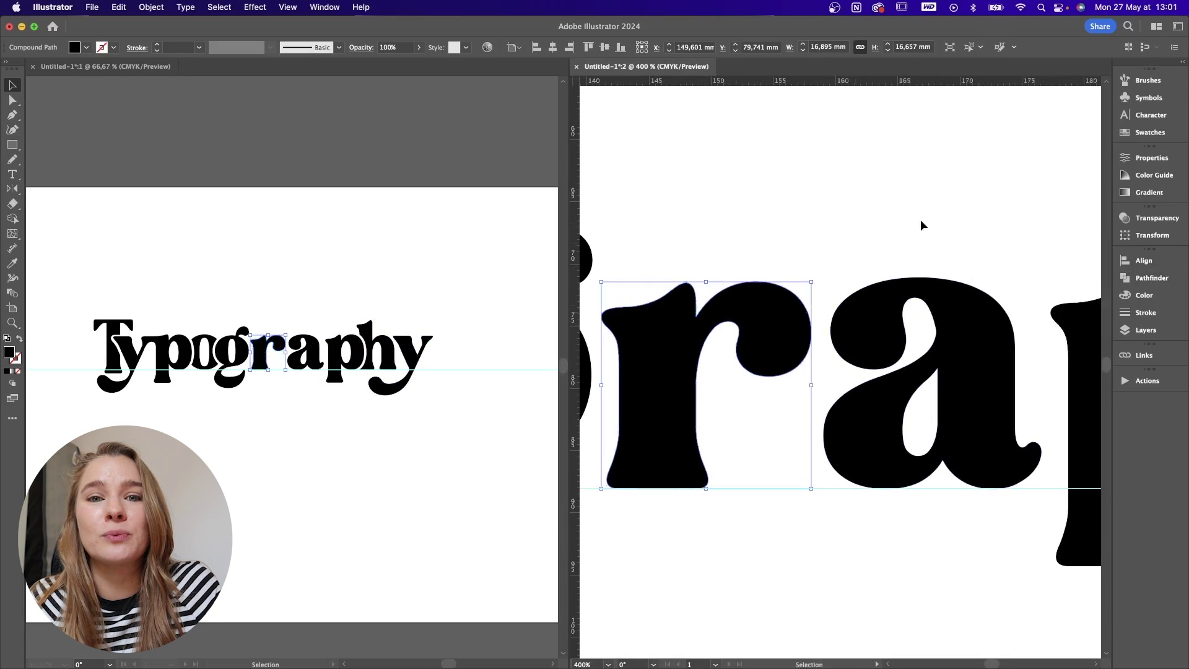
# Step: Place a Puppet Warp pin on the r's ear and bend the ear slightly up and left
pyautogui.press('super+equal')
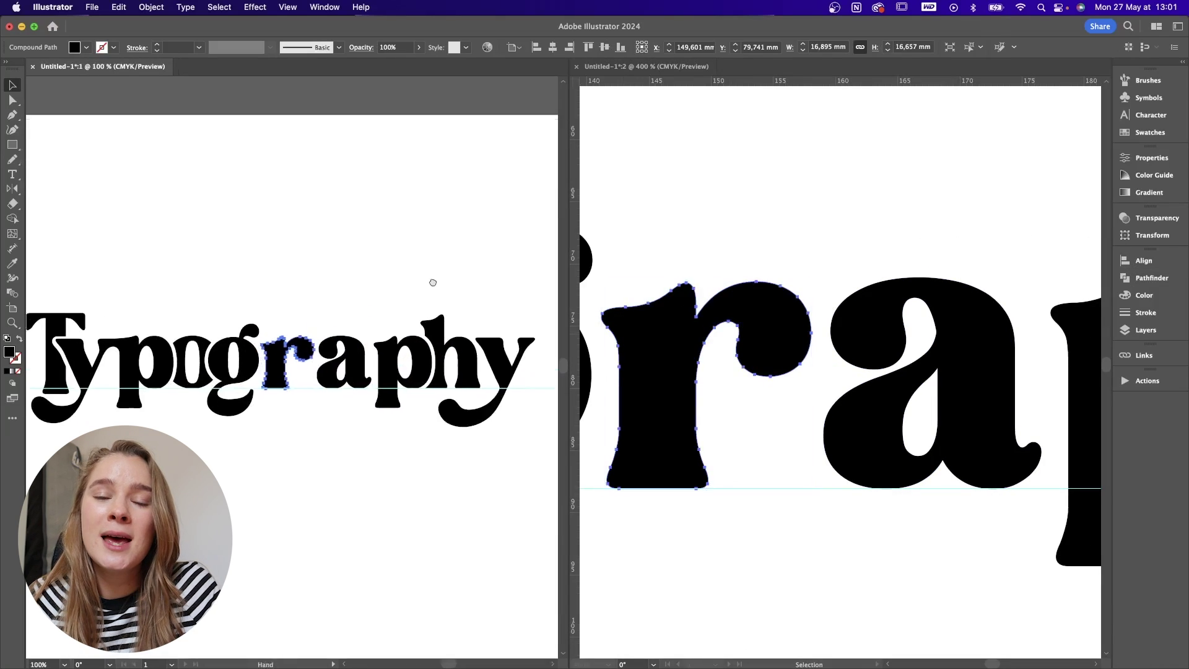
pyautogui.click(881, 242)
pyautogui.moveTo(813, 288); pyautogui.dragTo(799, 284)
pyautogui.click(771, 297)
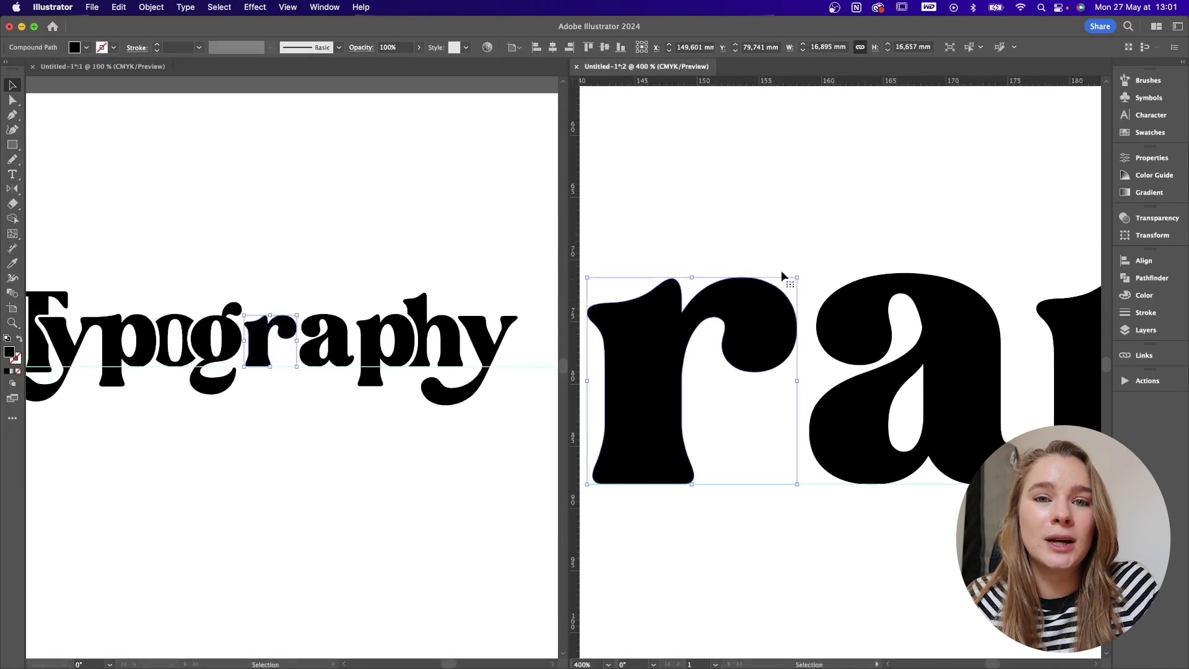
pyautogui.click(12, 420)
pyautogui.scroll(-5, 59, 471)
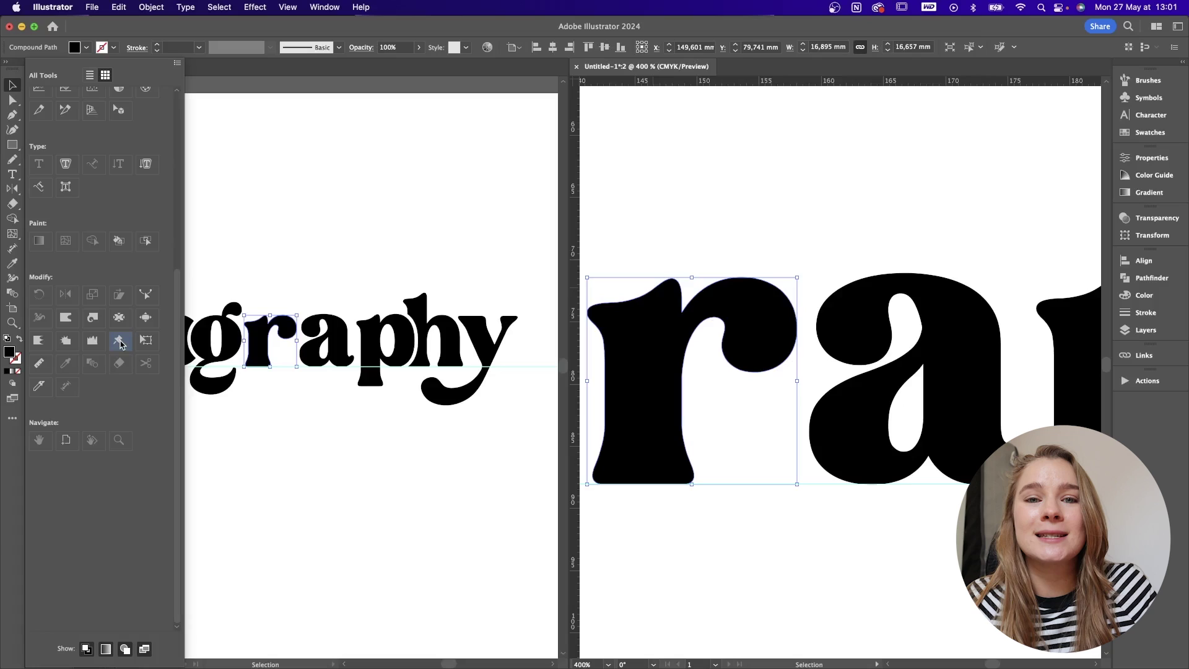
pyautogui.click(761, 319)
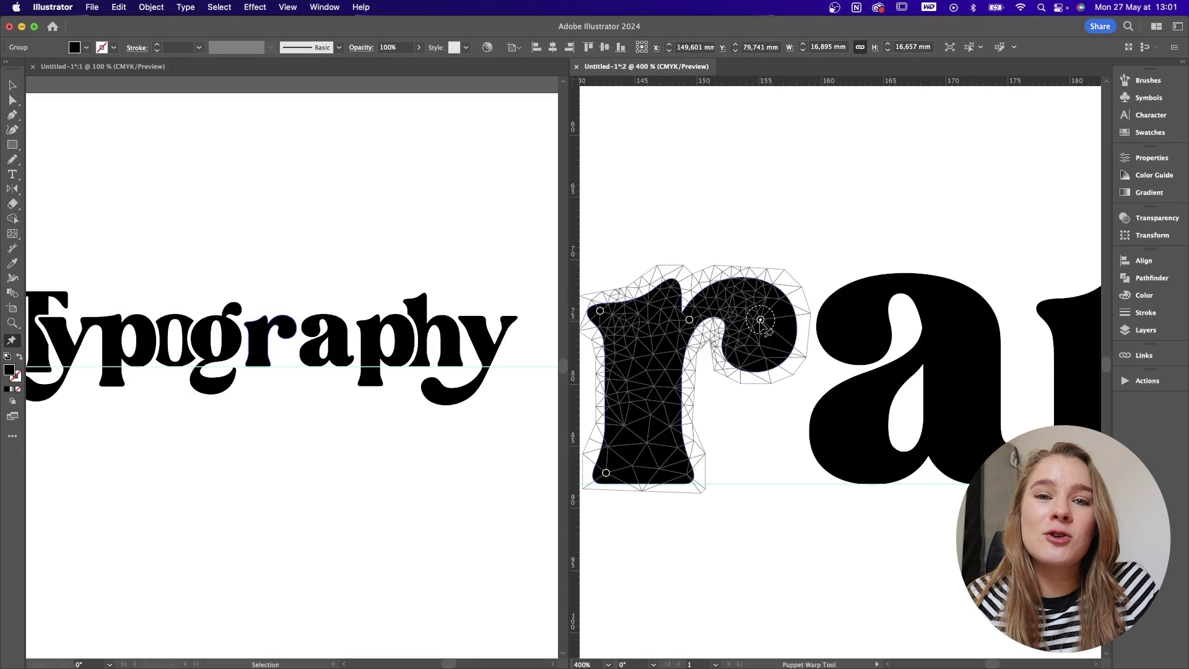
pyautogui.moveTo(761, 319)
pyautogui.mouseDown()
pyautogui.moveTo(812, 191)
pyautogui.moveTo(761, 278)
pyautogui.moveTo(762, 207)
pyautogui.moveTo(752, 306)
pyautogui.mouseUp()
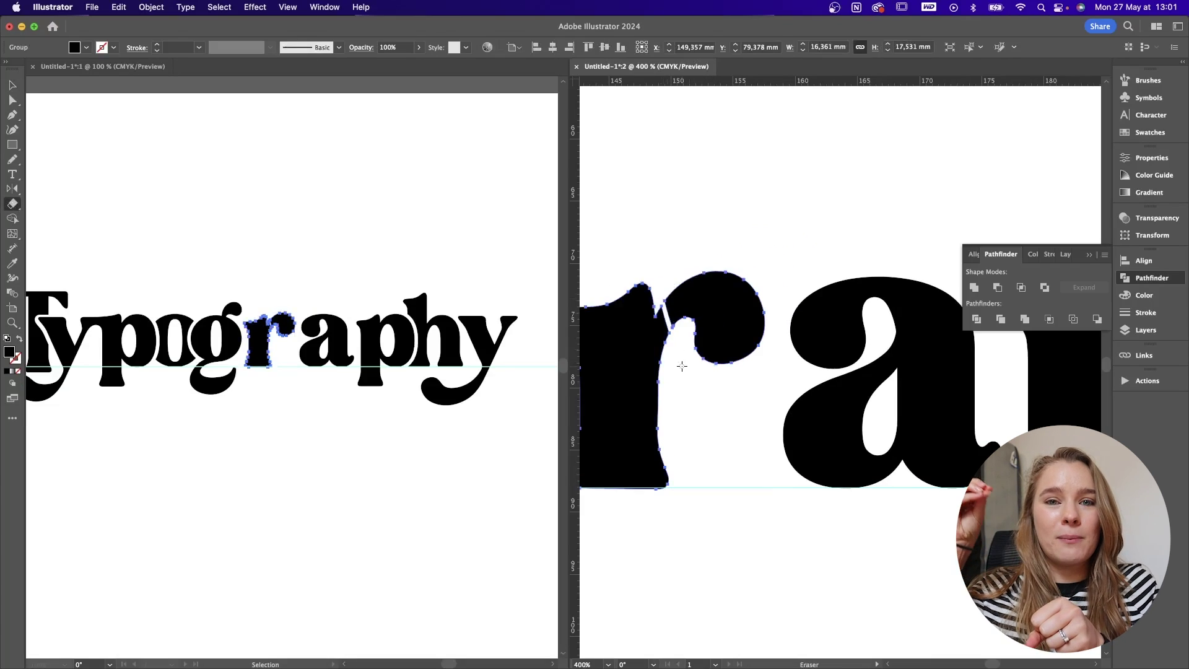
# Step: Ungroup the split r and move its cut-off ear up and right, away from the stem
pyautogui.press('v')
pyautogui.click(682, 366)
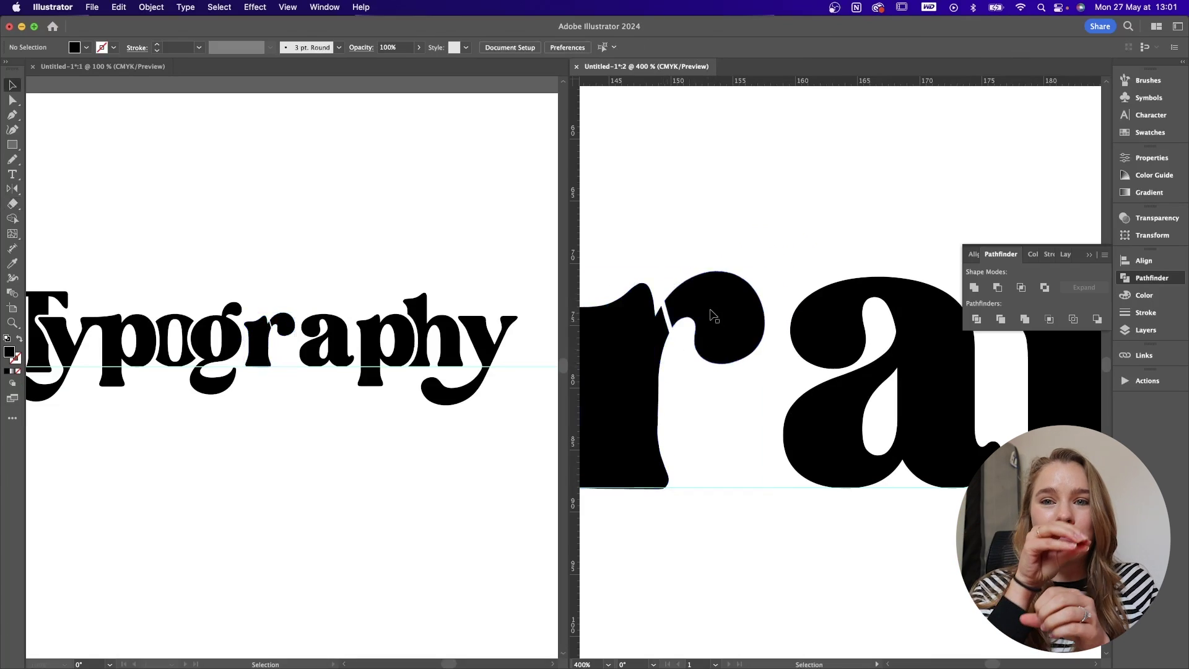
pyautogui.rightClick(716, 289)
pyautogui.click(737, 464)
pyautogui.moveTo(737, 269); pyautogui.dragTo(780, 273)
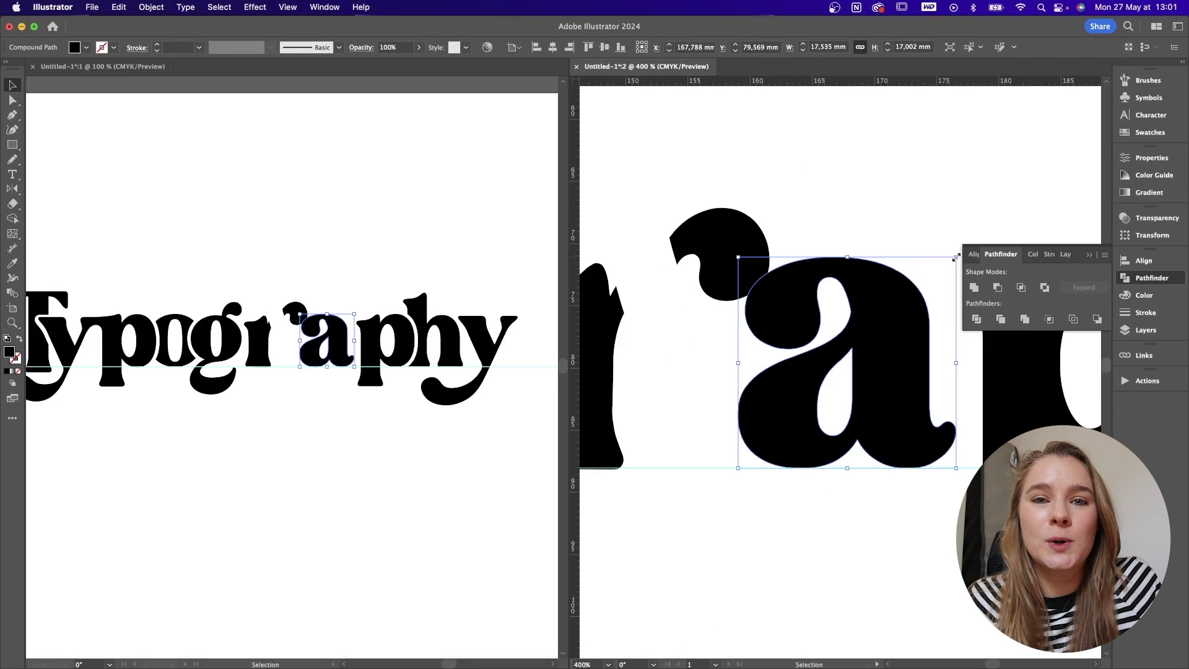
# Step: Scale the a down to 13,171 by 12,77 mm and move it left beneath the r's ear
pyautogui.moveTo(955, 259); pyautogui.dragTo(903, 309)
pyautogui.moveTo(866, 364); pyautogui.dragTo(770, 363)
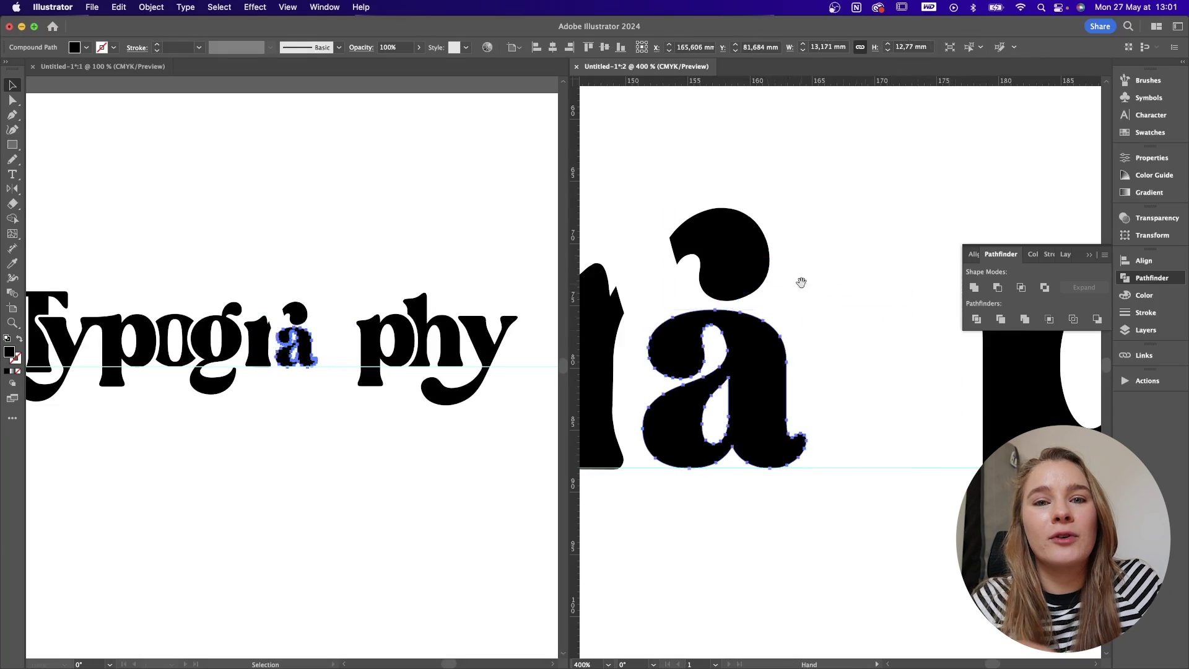
# Step: Draw a closed diagonal connecting shape between the r's stem and its detached ear with the Pen tool
pyautogui.moveTo(802, 284); pyautogui.dragTo(901, 283)
pyautogui.press('p')
pyautogui.click(723, 313)
pyautogui.click(778, 263)
pyautogui.click(768, 238)
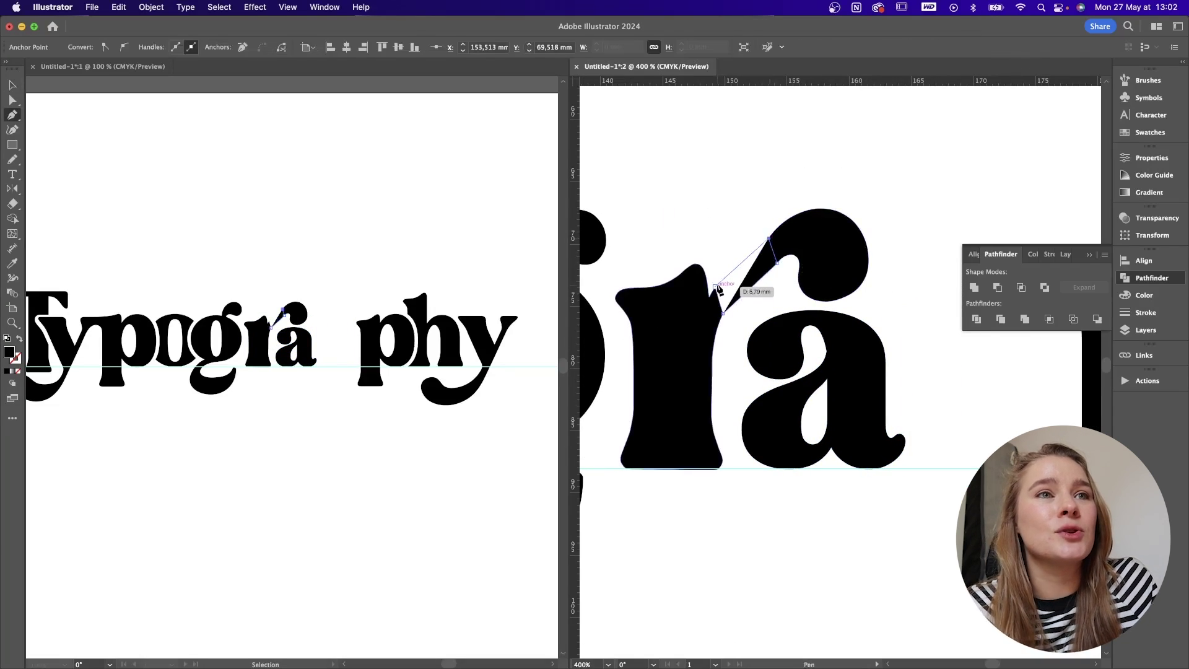
pyautogui.click(716, 287)
pyautogui.click(702, 327)
pyautogui.click(723, 313)
pyautogui.press('v')
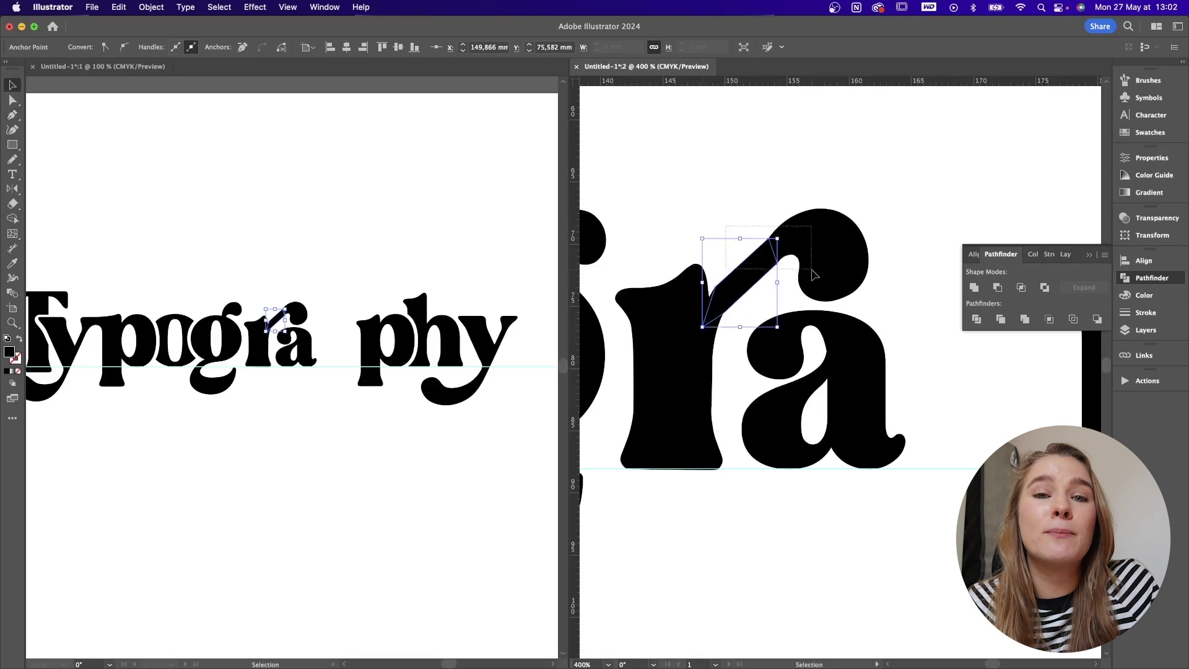
# Step: Unite the diagonal connector with the r's ear and stem into a single shape
pyautogui.keyDown('shift'); pyautogui.click(810, 271); pyautogui.keyUp('shift')
pyautogui.click(973, 287)
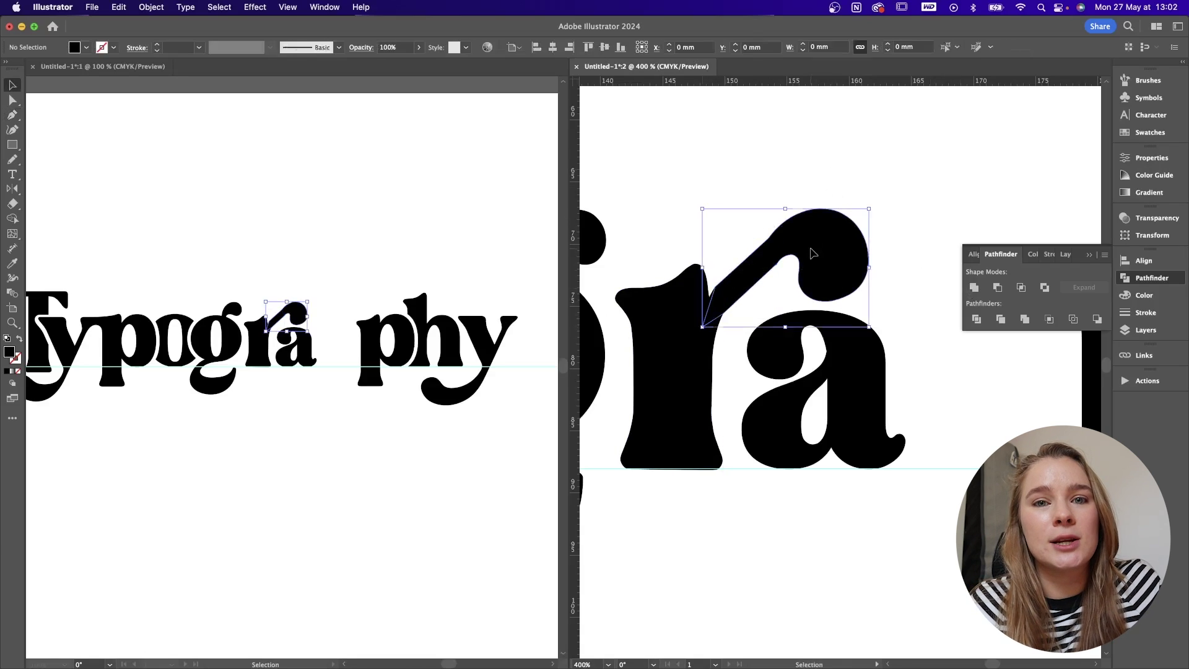
pyautogui.press('super+plus')
pyautogui.moveTo(632, 273); pyautogui.dragTo(721, 448)
pyautogui.click(973, 290)
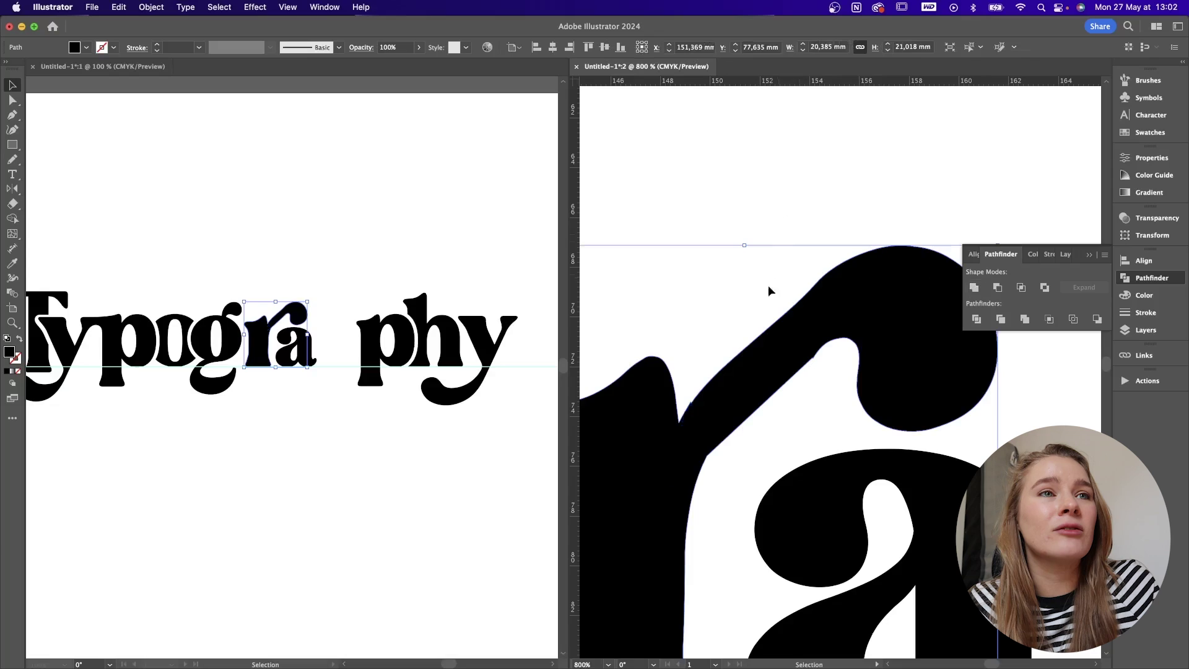
# Step: Redraw the lower and upper edges of the r's diagonal arm as smooth curves with the Pencil tool
pyautogui.press('n')
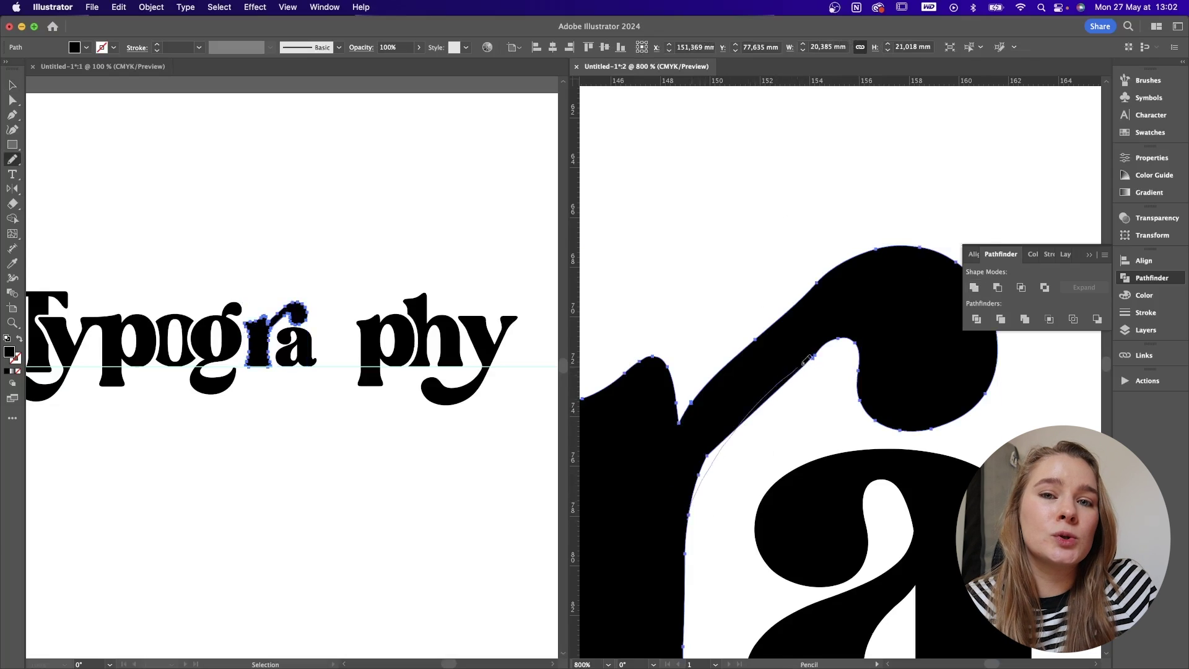
pyautogui.moveTo(858, 374); pyautogui.dragTo(861, 402)
pyautogui.moveTo(654, 394); pyautogui.dragTo(782, 256)
# Step: Fill the uneven stem side of the r's notch with a small Pen shape and unite it with the r
pyautogui.press('p')
pyautogui.click(635, 419)
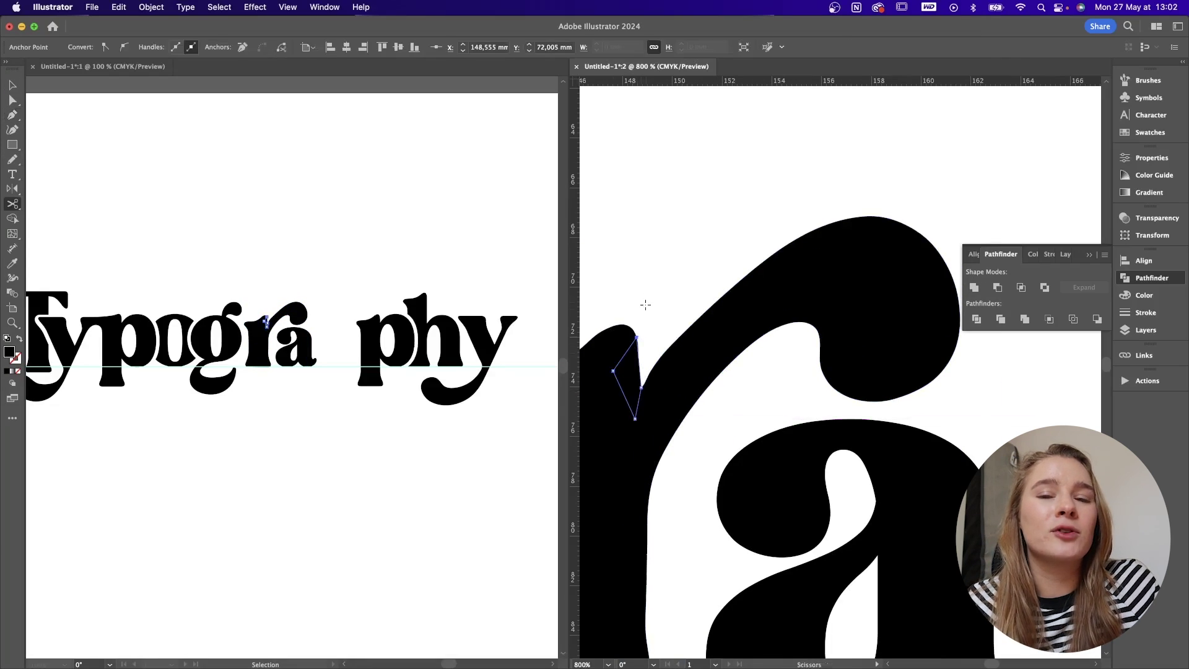
pyautogui.press('v')
pyautogui.click(913, 291)
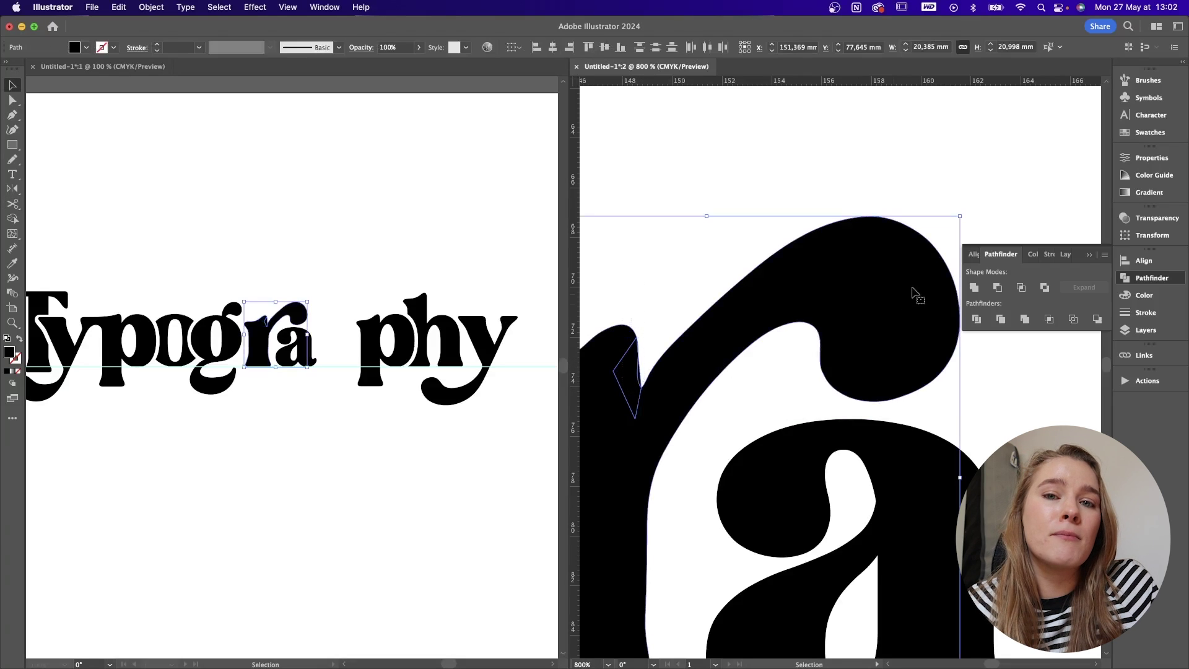
pyautogui.click(974, 290)
# Step: Draw a Pen shape along the arm side of the r's notch and unite it with the r
pyautogui.press('p')
pyautogui.click(726, 266)
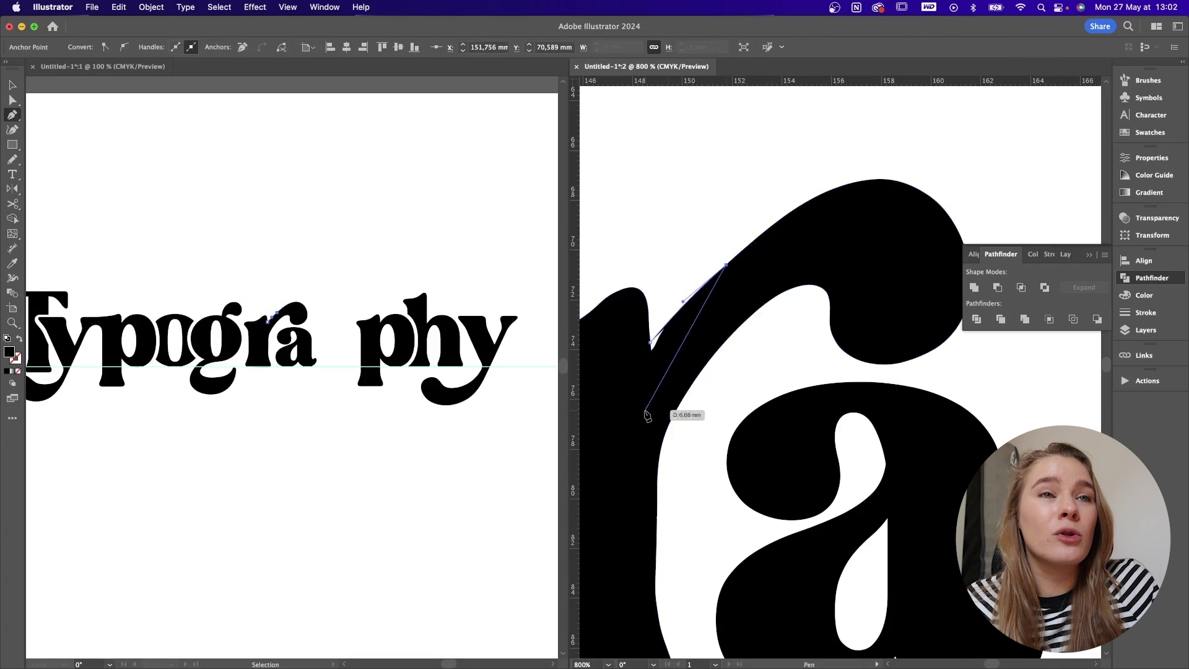
pyautogui.click(645, 410)
pyautogui.click(630, 372)
pyautogui.click(650, 342)
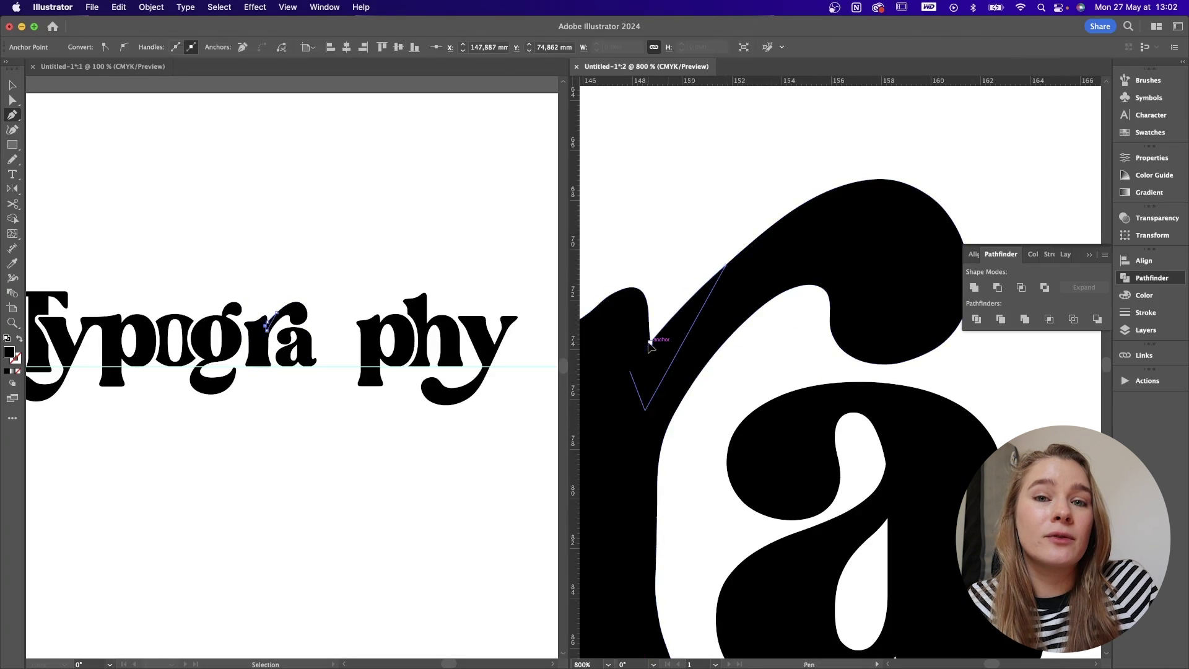
pyautogui.click(726, 266)
pyautogui.press('v')
pyautogui.keyDown('shift'); pyautogui.click(932, 303); pyautogui.keyUp('shift')
pyautogui.click(973, 289)
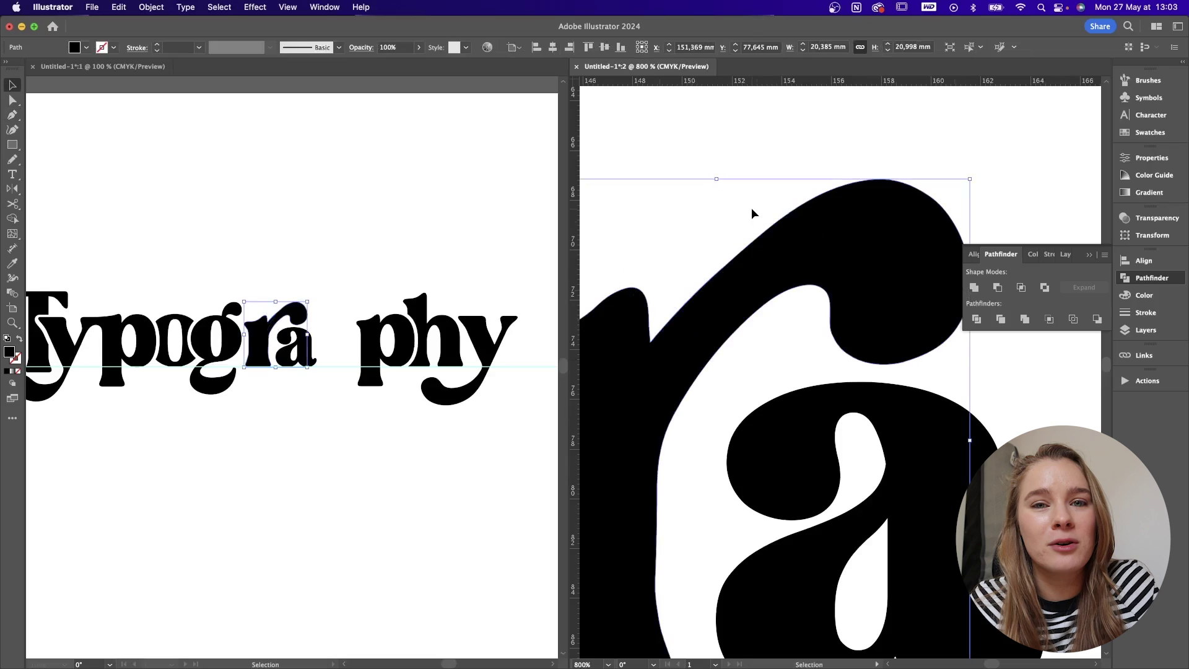
# Step: Smooth the inner curve where the r's stem flows into its arm with the Pencil tool
pyautogui.click(863, 159)
pyautogui.scroll(-1, 863, 159)
pyautogui.press('super+minus')
pyautogui.press('super+minus')
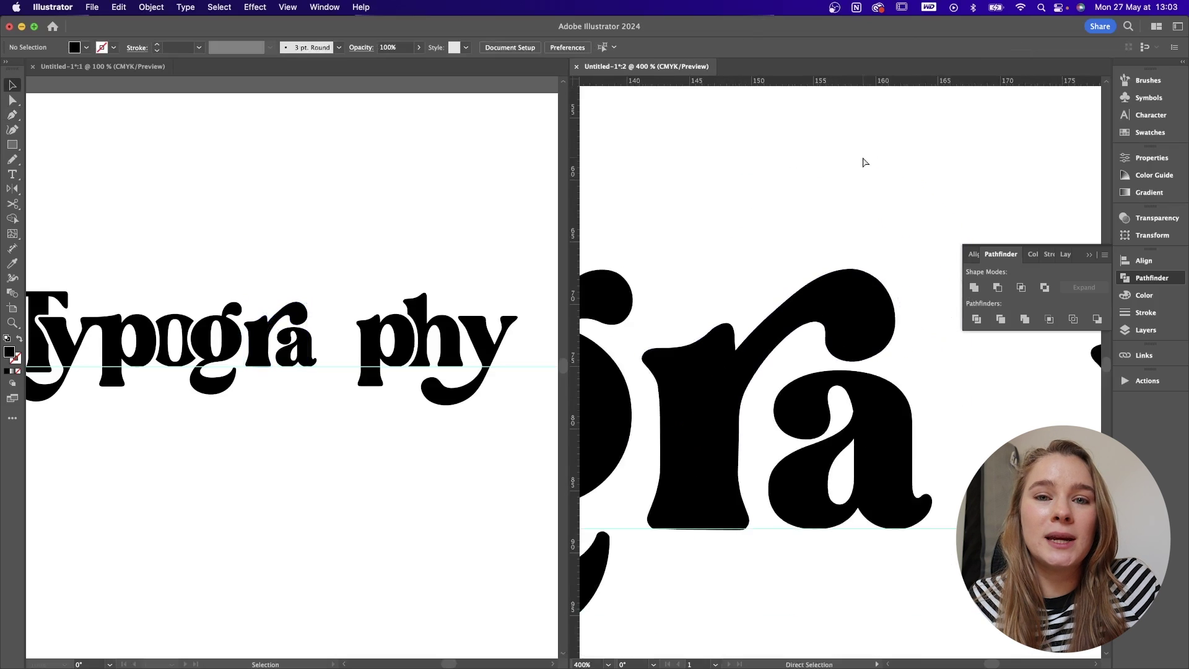
pyautogui.moveTo(639, 451); pyautogui.dragTo(668, 358)
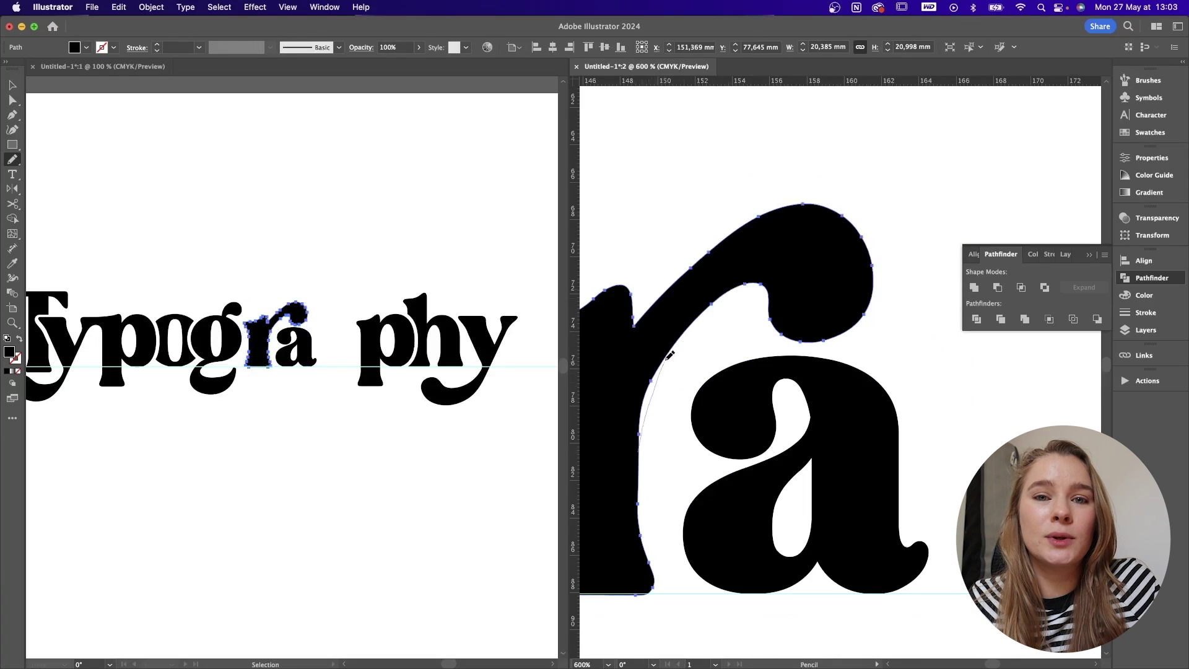
pyautogui.press('super+plus')
pyautogui.press('super+plus')
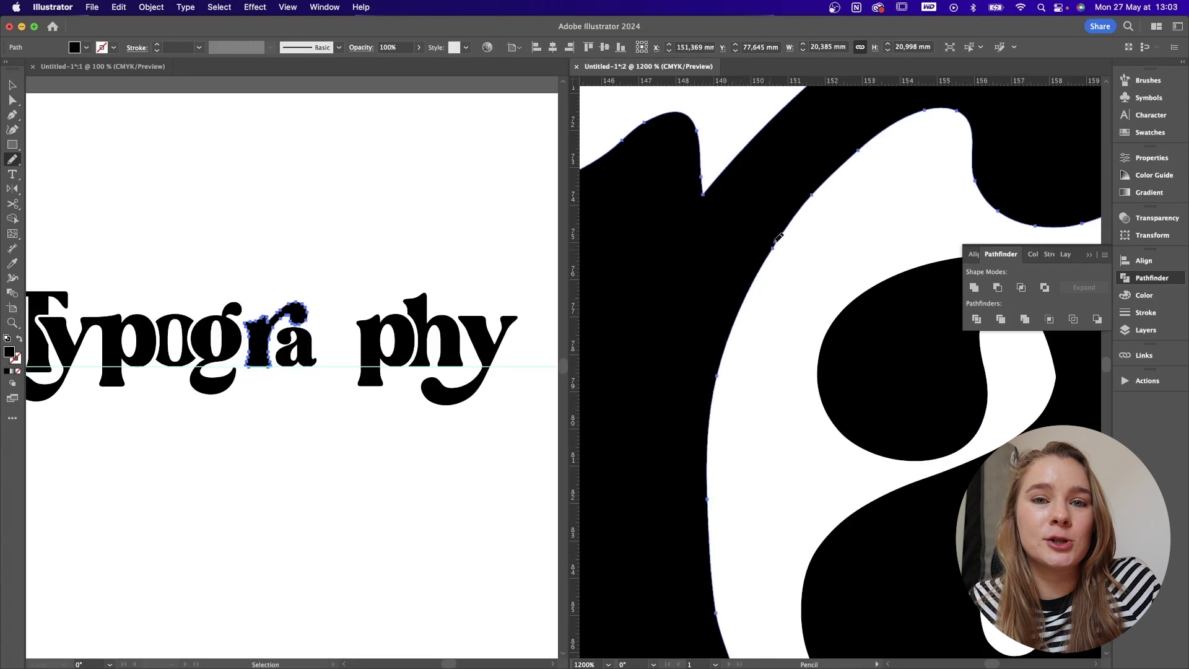
pyautogui.press('super+minus')
pyautogui.press('super+minus')
# Step: Round the pointed top of the a's lower counter to a radius of about 0,41 mm
pyautogui.keyDown('super'); pyautogui.click(816, 369); pyautogui.keyUp('super')
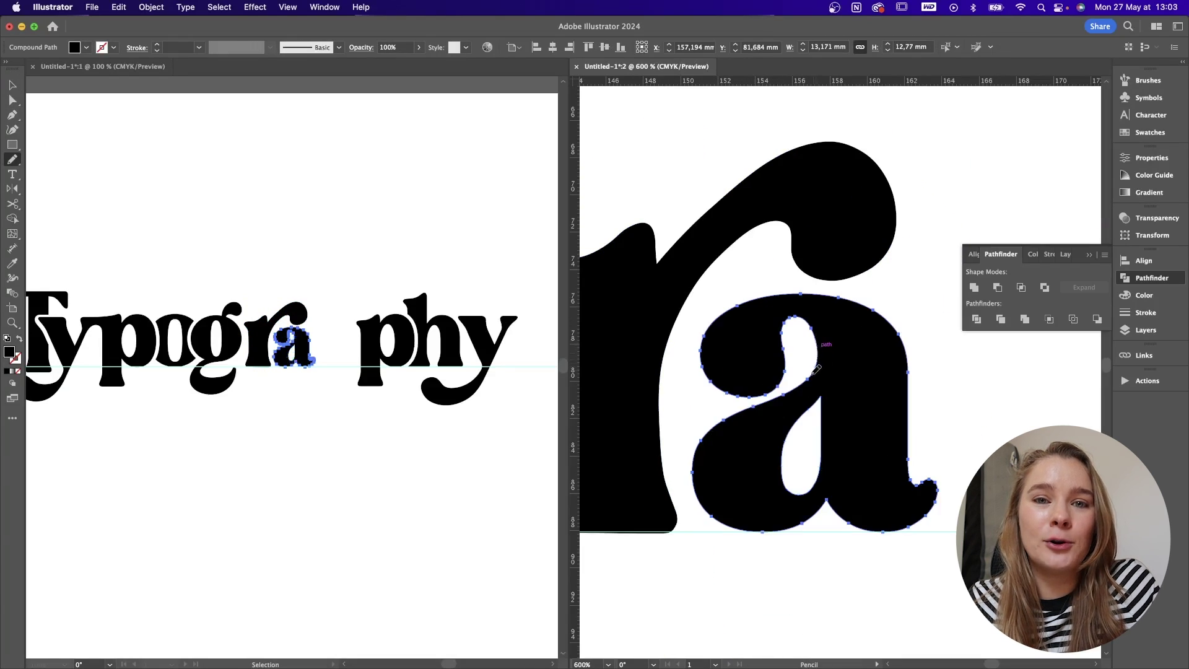
pyautogui.hscroll(1, 836, 433)
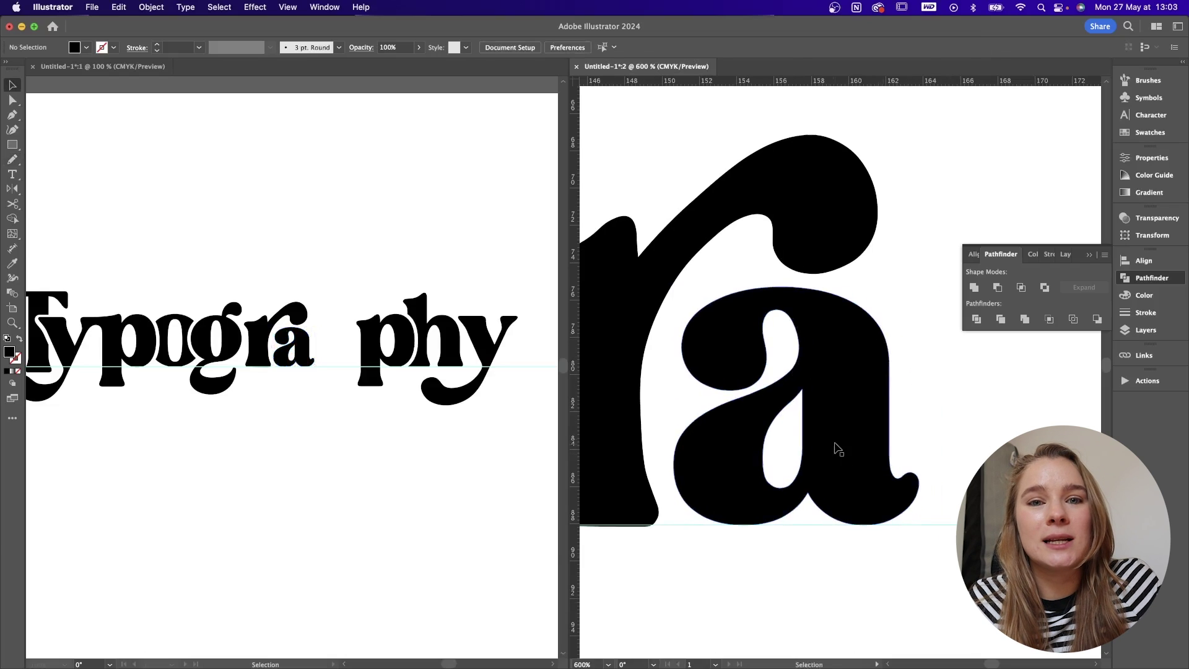
pyautogui.press('s')
pyautogui.press('a')
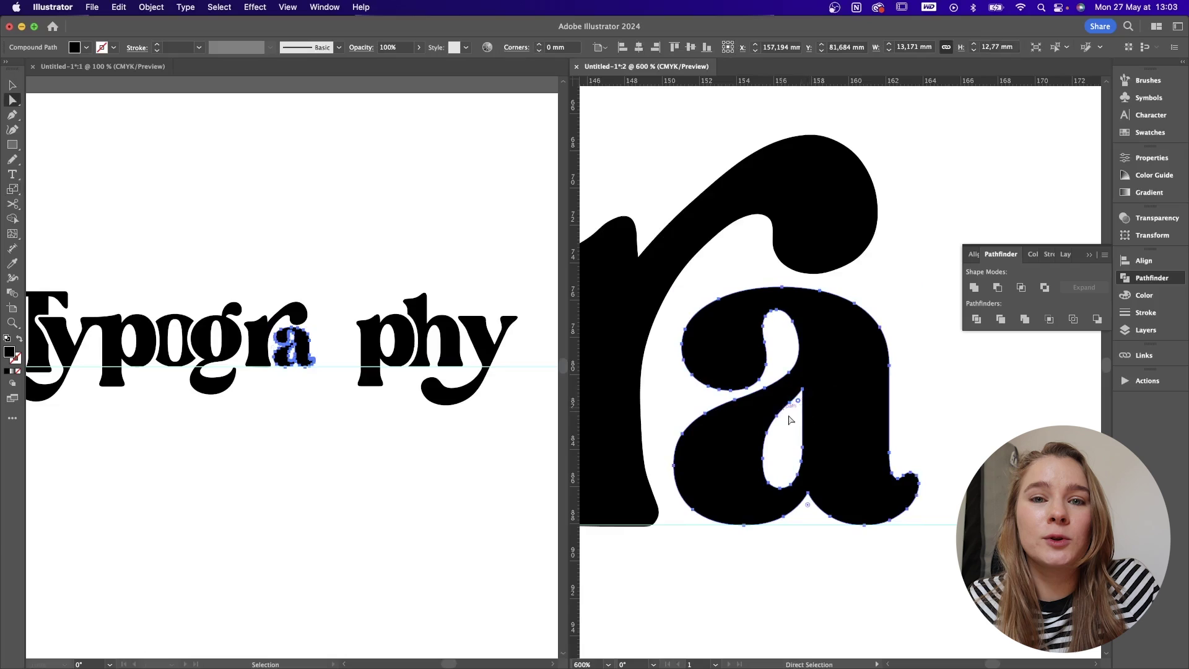
pyautogui.press('super+plus')
pyautogui.press('super+plus')
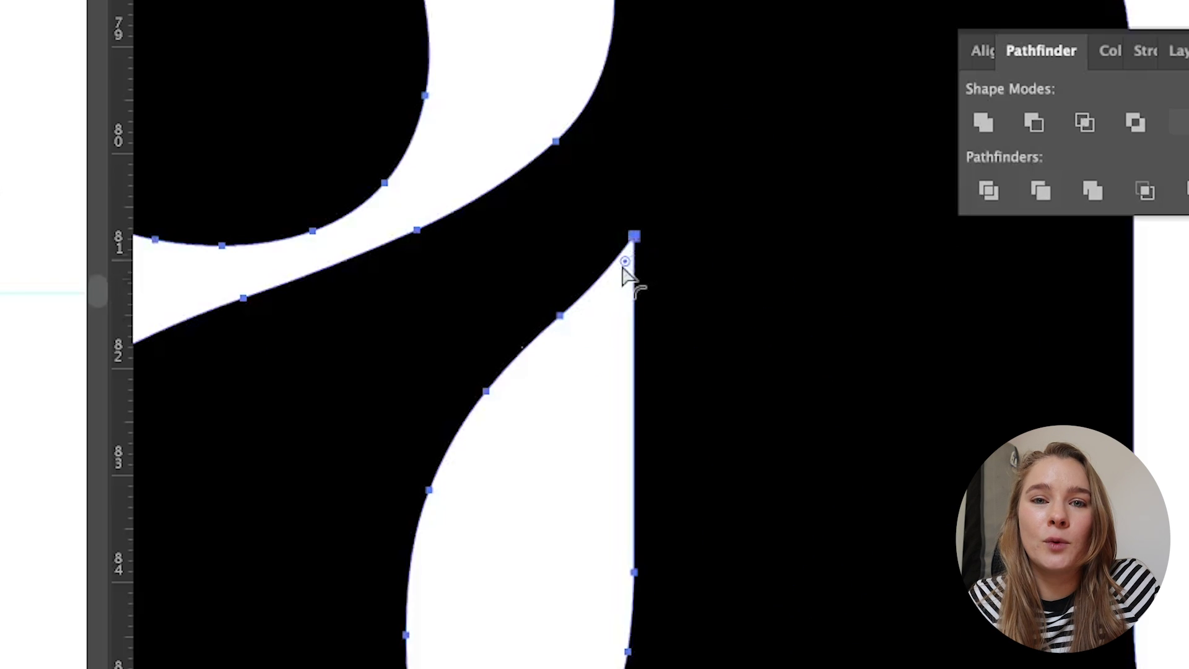
pyautogui.moveTo(626, 263); pyautogui.dragTo(539, 668)
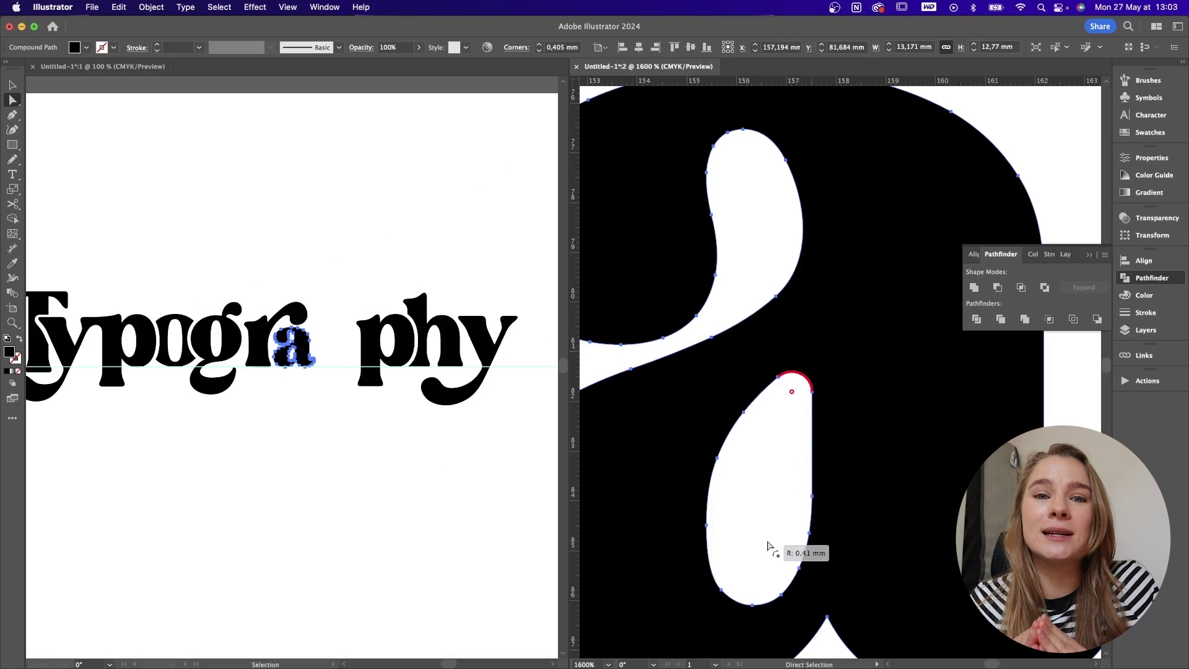
pyautogui.moveTo(768, 546); pyautogui.dragTo(768, 546)
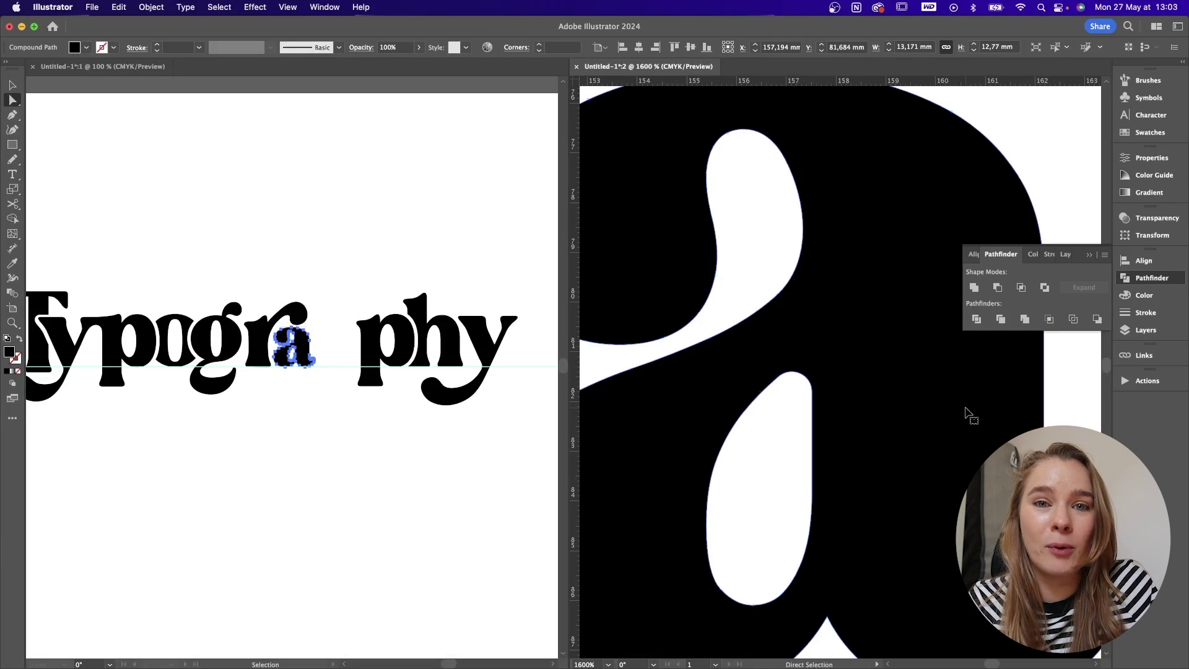
# Step: Close the first of the two document windows and continue in a single view of the lettering
pyautogui.press('super+minus')
pyautogui.press('super+minus')
pyautogui.press('super+minus')
pyautogui.press('v')
pyautogui.click(33, 67)
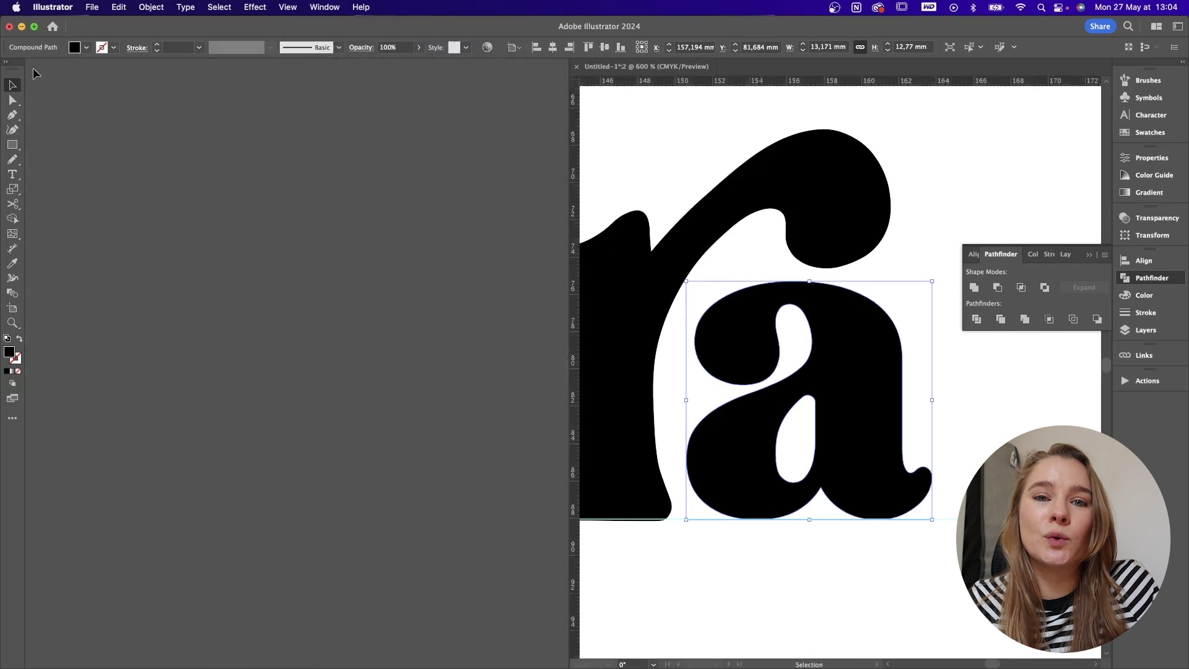
pyautogui.click(437, 274)
pyautogui.moveTo(427, 286); pyautogui.dragTo(722, 269)
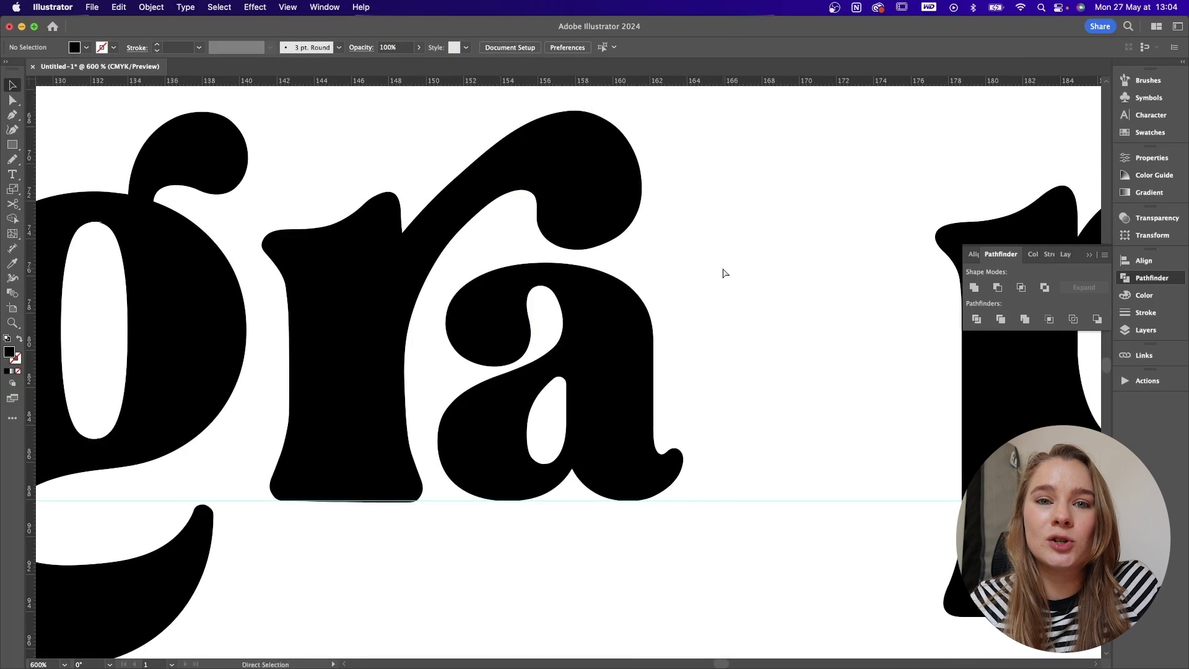
# Step: Reshape the a's upper terminal with Puppet Warp and smooth its inner lower edge with the Pencil tool
pyautogui.press('super+plus')
pyautogui.press('v')
pyautogui.press('super+plus')
pyautogui.click(638, 352)
pyautogui.click(12, 418)
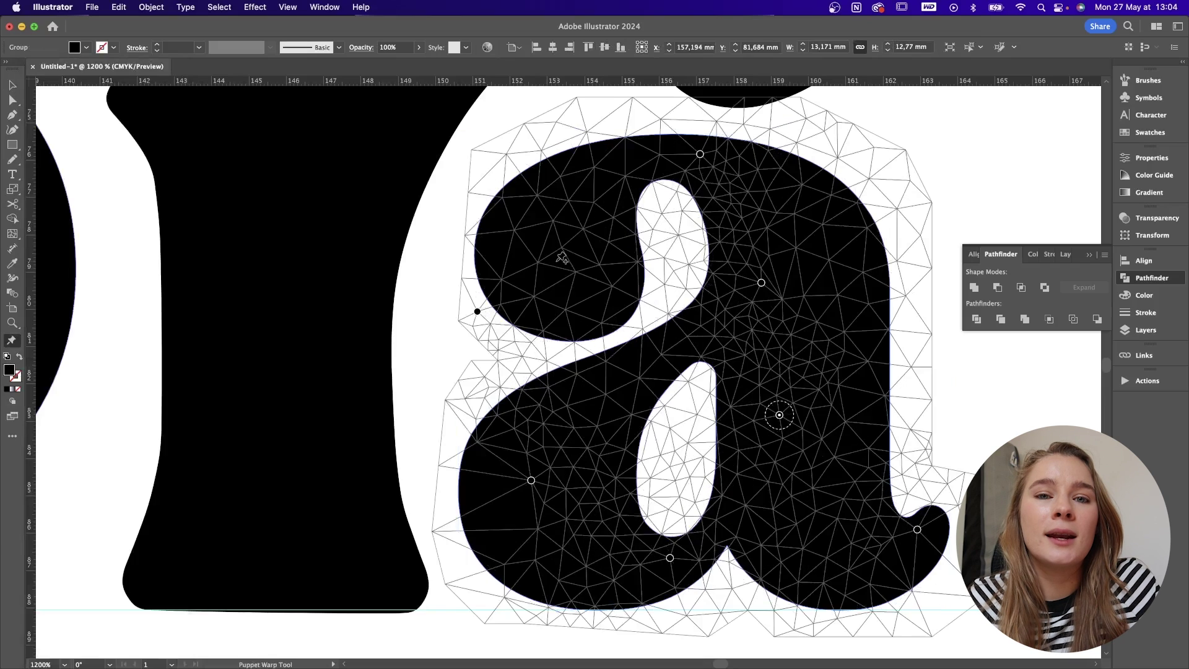
pyautogui.moveTo(556, 262); pyautogui.dragTo(546, 238)
pyautogui.press('super+z')
pyautogui.click(620, 362)
pyautogui.press('n')
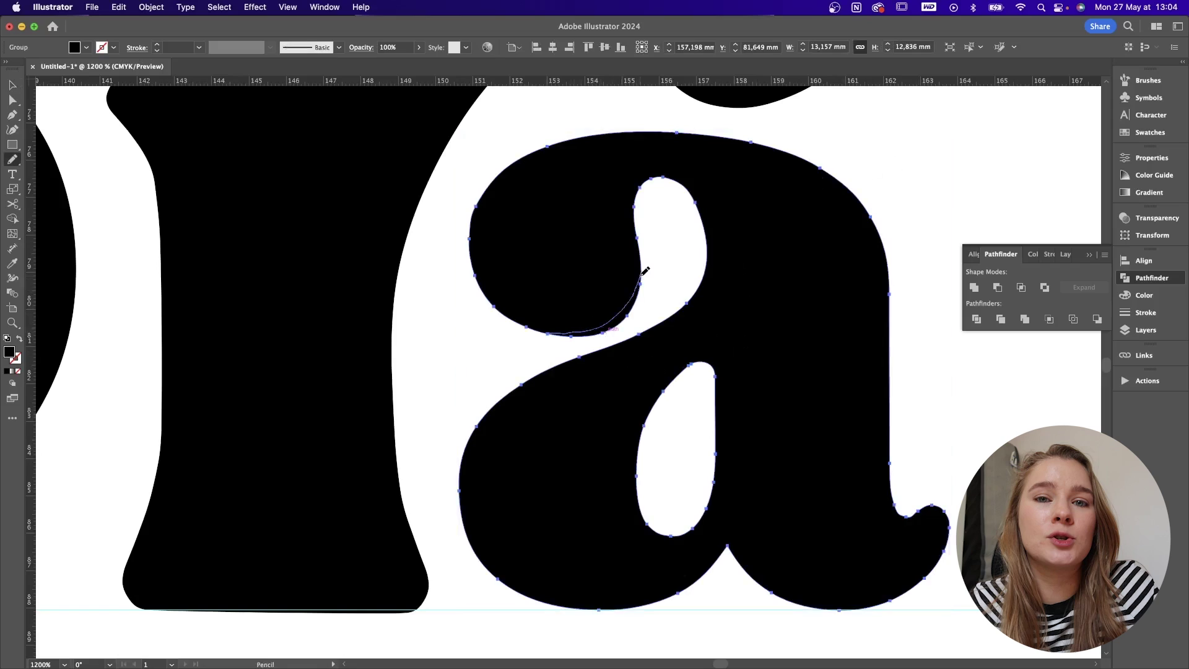
pyautogui.moveTo(645, 271); pyautogui.dragTo(643, 266)
# Step: Stretch the r's arm and terminal outward over the a with Puppet Warp, adding pins along the arm and in the terminal
pyautogui.click(12, 418)
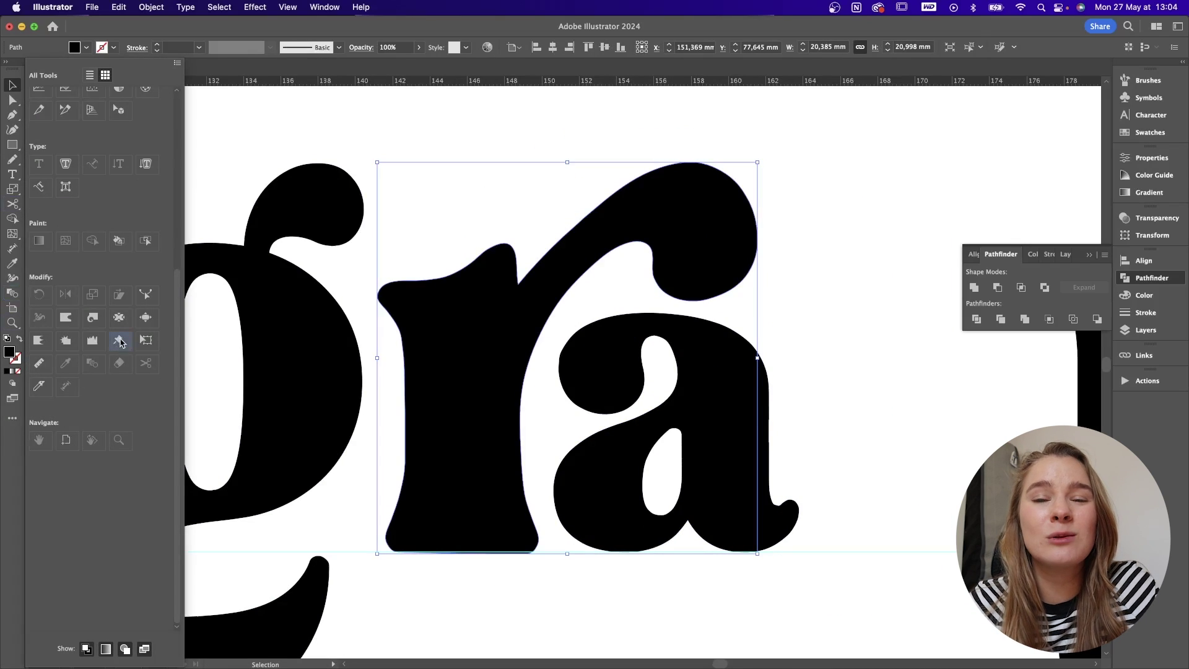
pyautogui.click(574, 255)
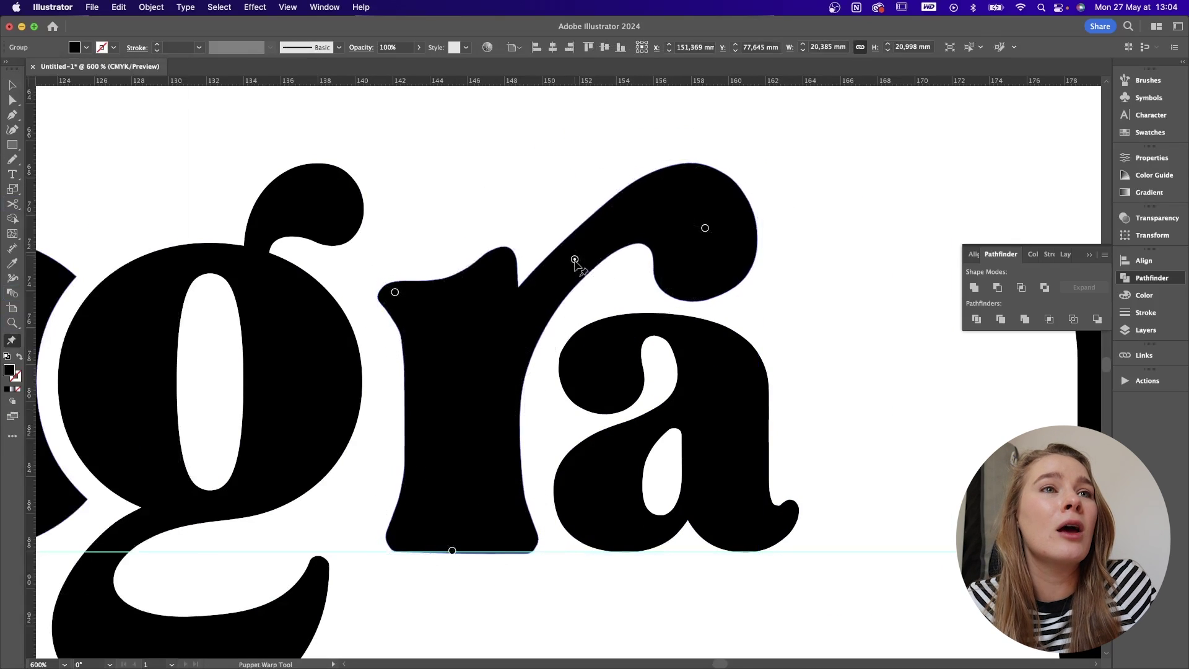
pyautogui.moveTo(574, 260); pyautogui.dragTo(575, 271)
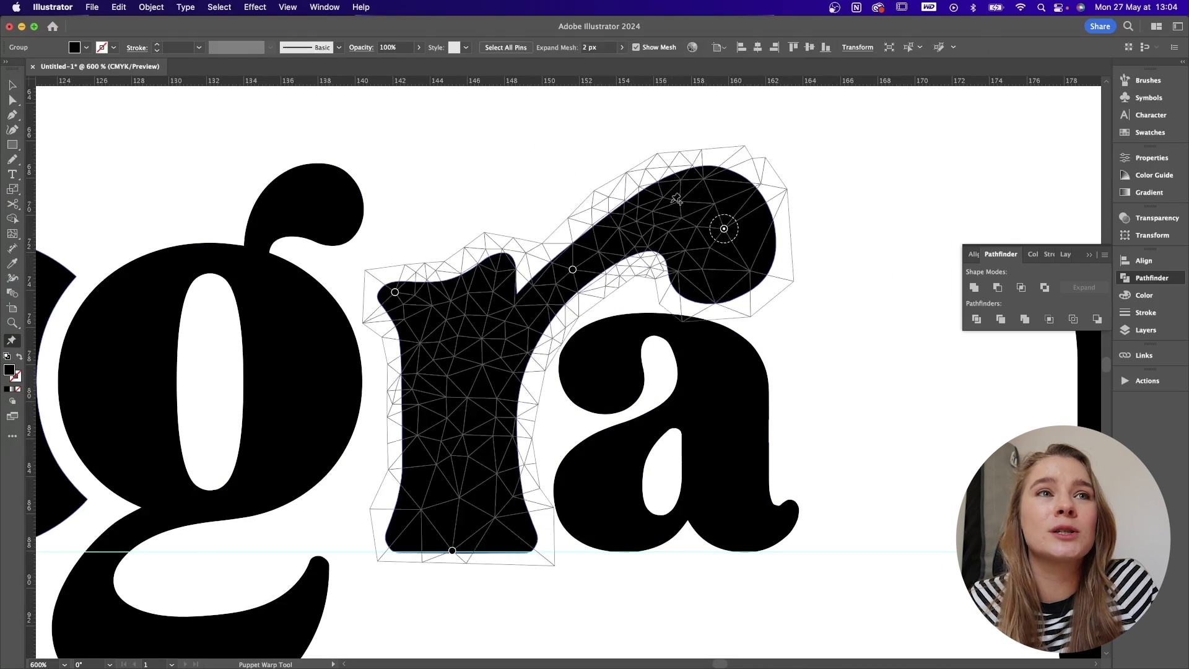
pyautogui.click(669, 208)
pyautogui.click(756, 256)
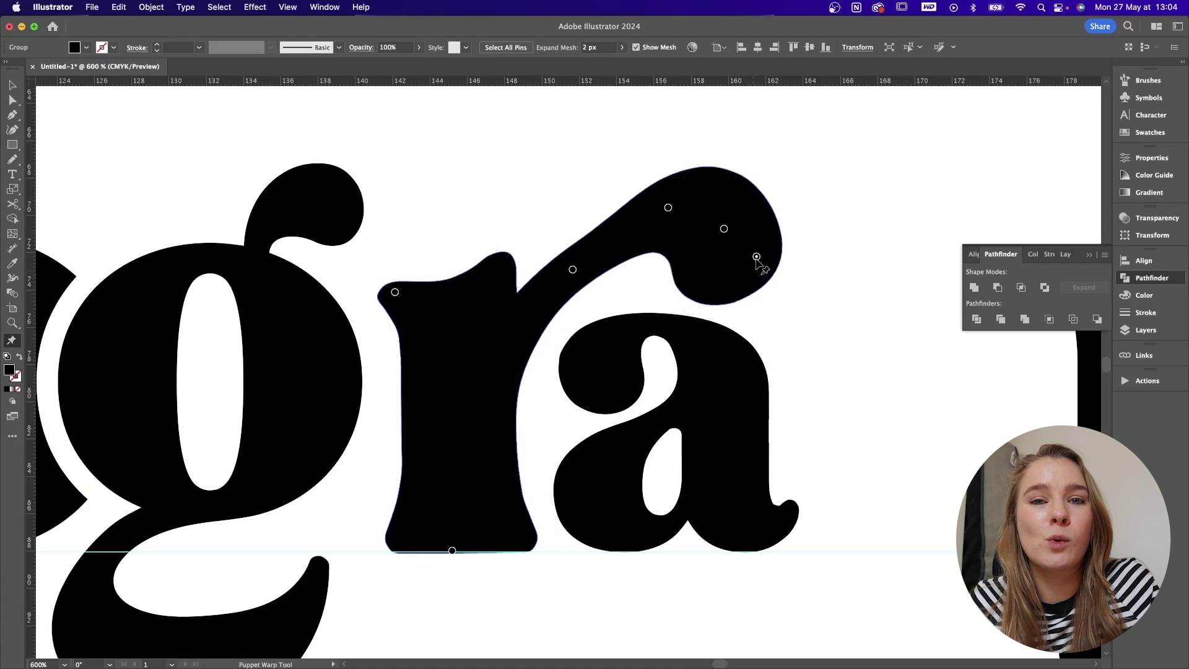
pyautogui.moveTo(757, 257); pyautogui.dragTo(770, 258)
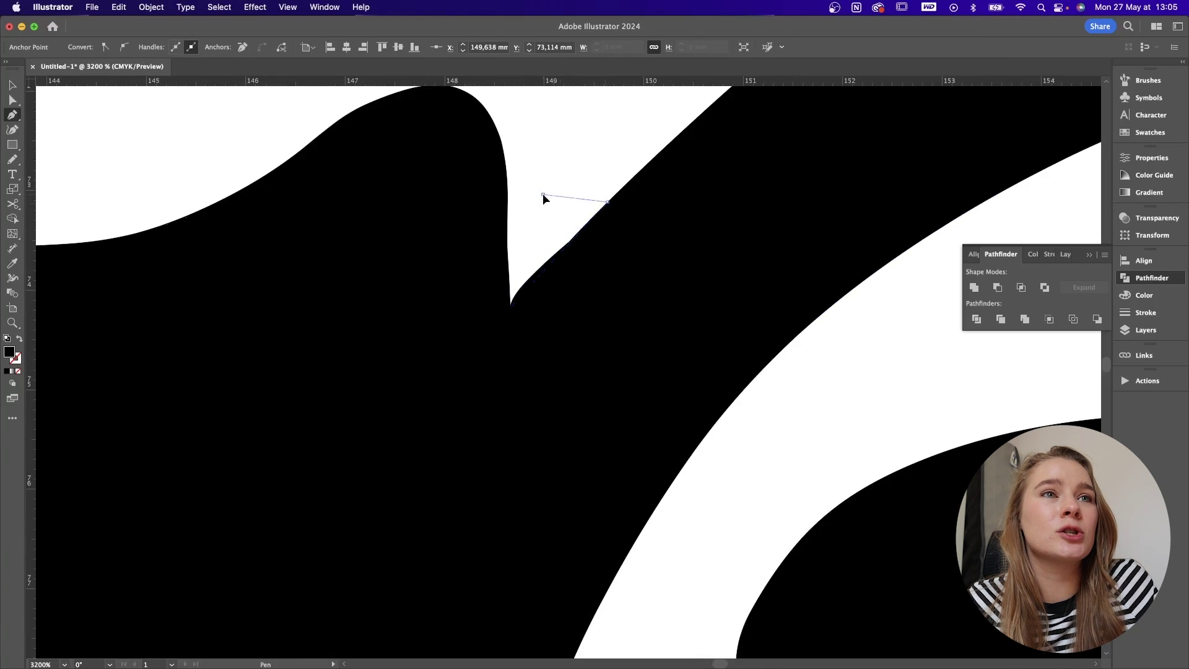
# Step: Draw a wedge with the Pen tool in the notch between the r's stem and arm and subtract it with Minus Front
pyautogui.moveTo(543, 196); pyautogui.dragTo(511, 315)
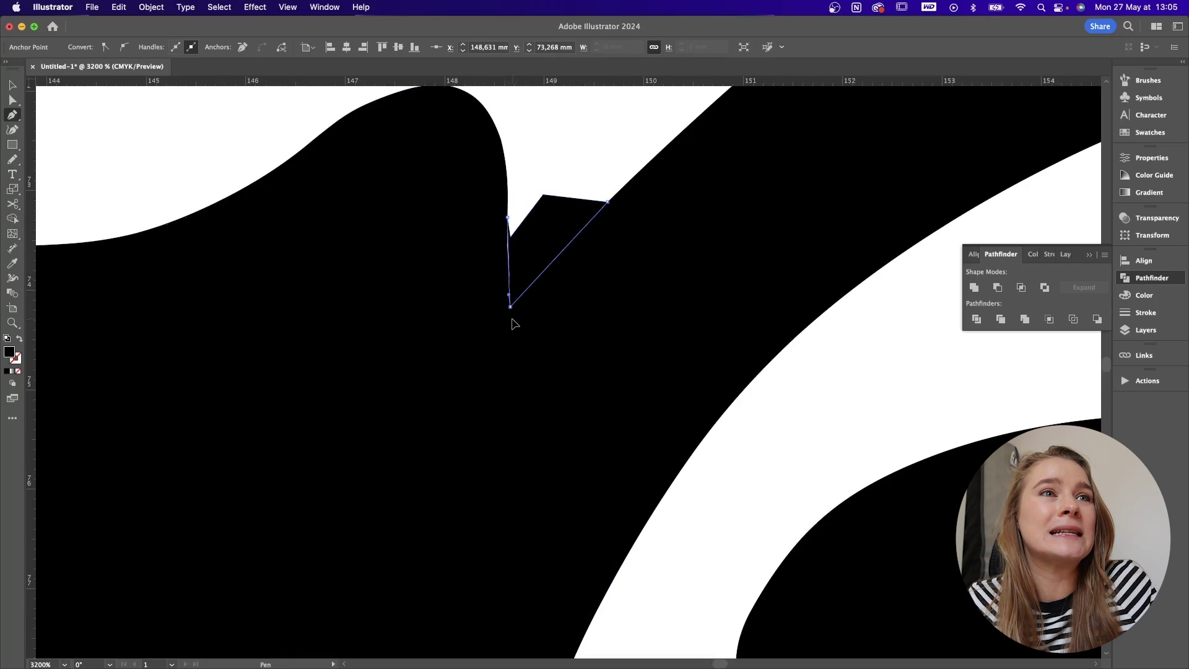
pyautogui.press('v')
pyautogui.click(888, 285)
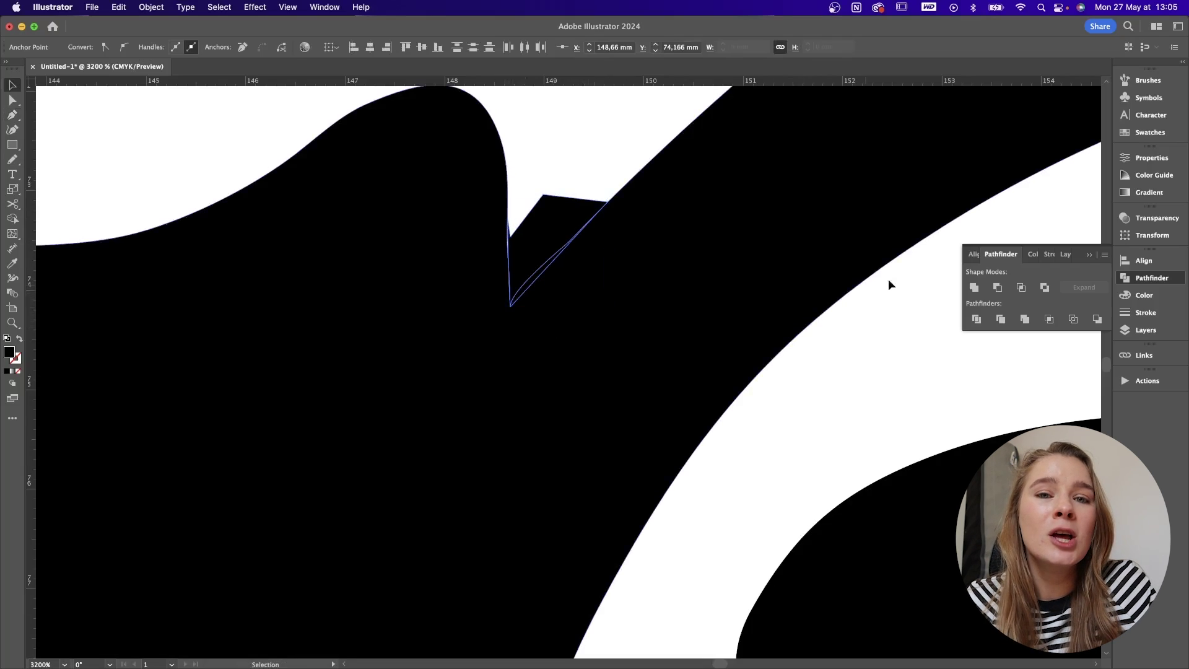
pyautogui.click(998, 290)
# Step: Redraw the underside of the r's terminal with the Pencil tool and shift the letters phy horizontally closer to the a
pyautogui.moveTo(590, 309); pyautogui.dragTo(669, 348)
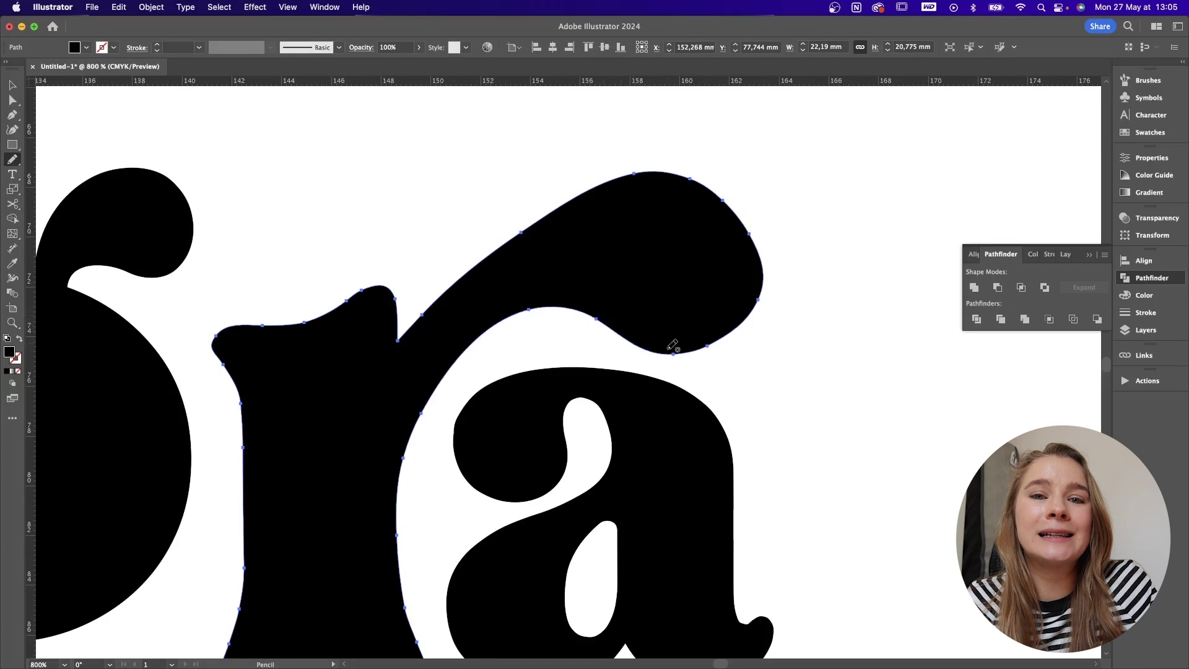
pyautogui.moveTo(558, 246)
pyautogui.mouseDown()
pyautogui.moveTo(686, 268)
pyautogui.moveTo(735, 250)
pyautogui.mouseUp()
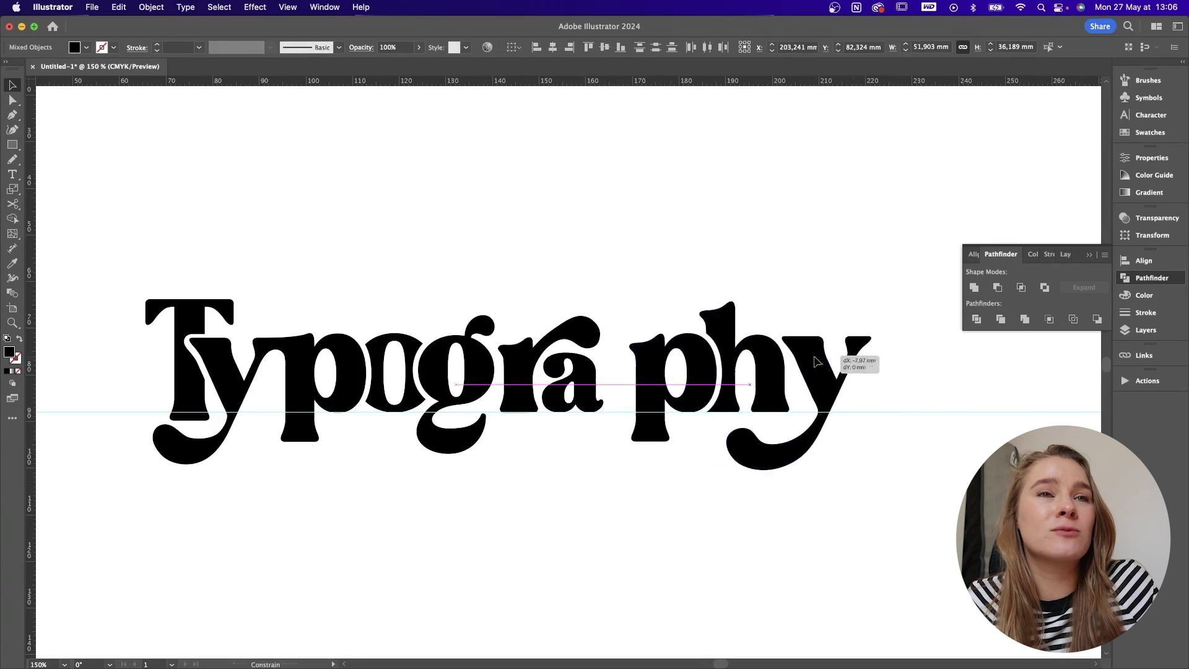
pyautogui.moveTo(814, 362); pyautogui.dragTo(789, 363)
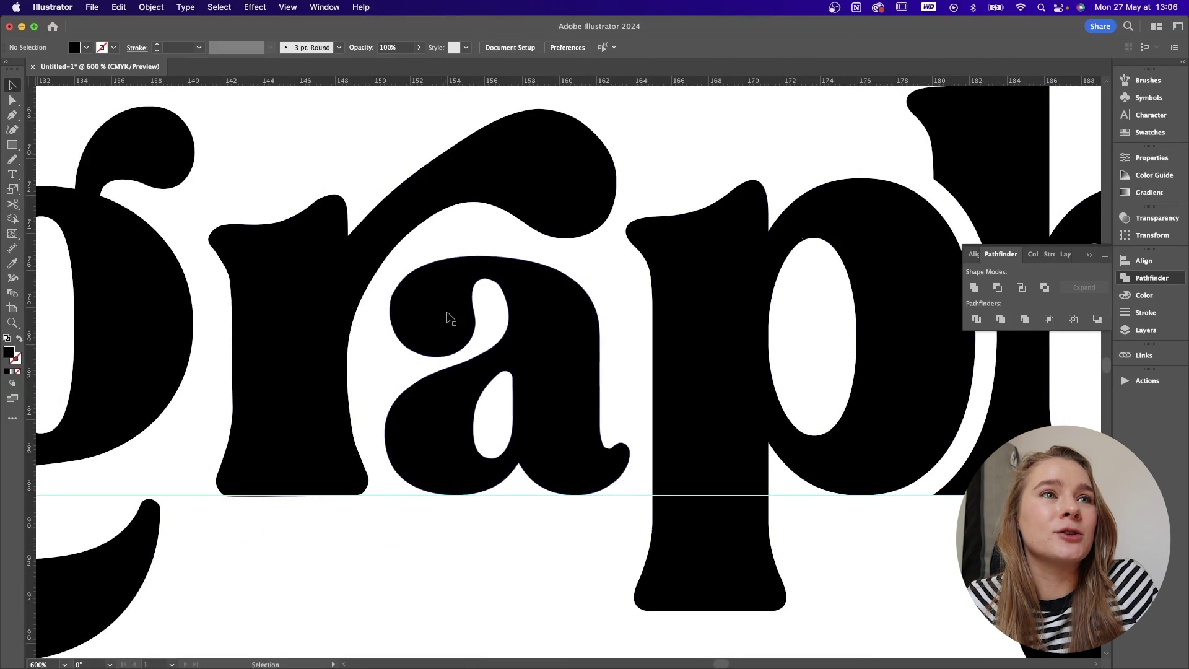
# Step: Smooth the outer left curve of the a's upper terminal with the Pencil tool
pyautogui.click(449, 319)
pyautogui.press('super+plus')
pyautogui.press('super+plus')
pyautogui.press('super+plus')
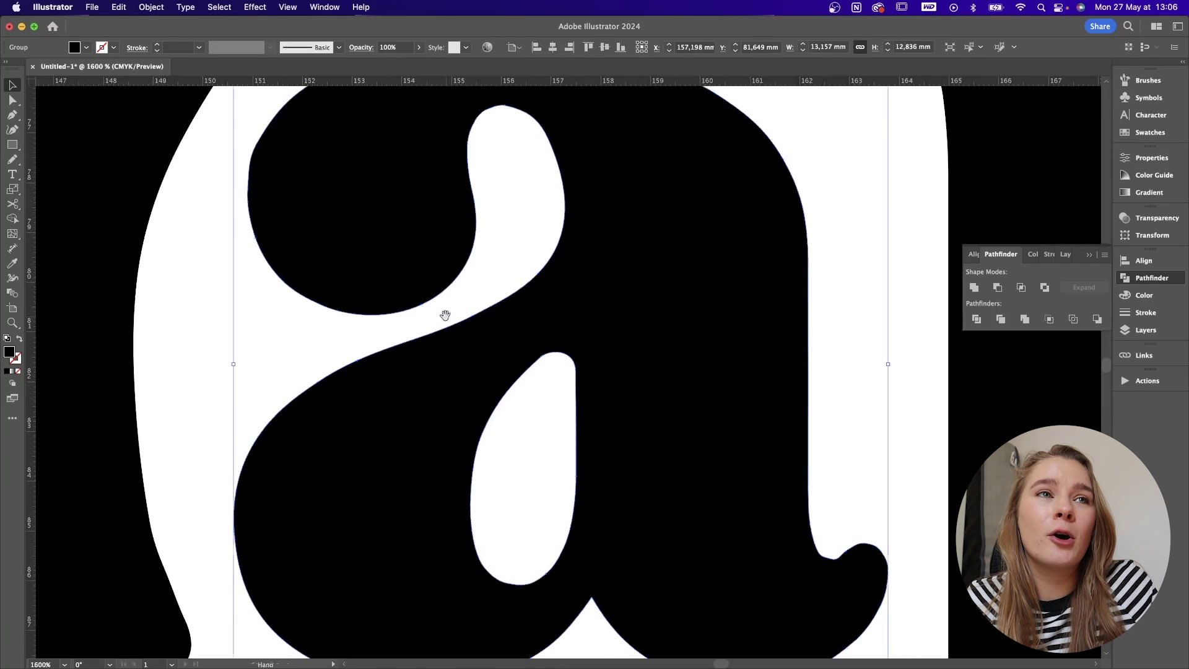
pyautogui.press('n')
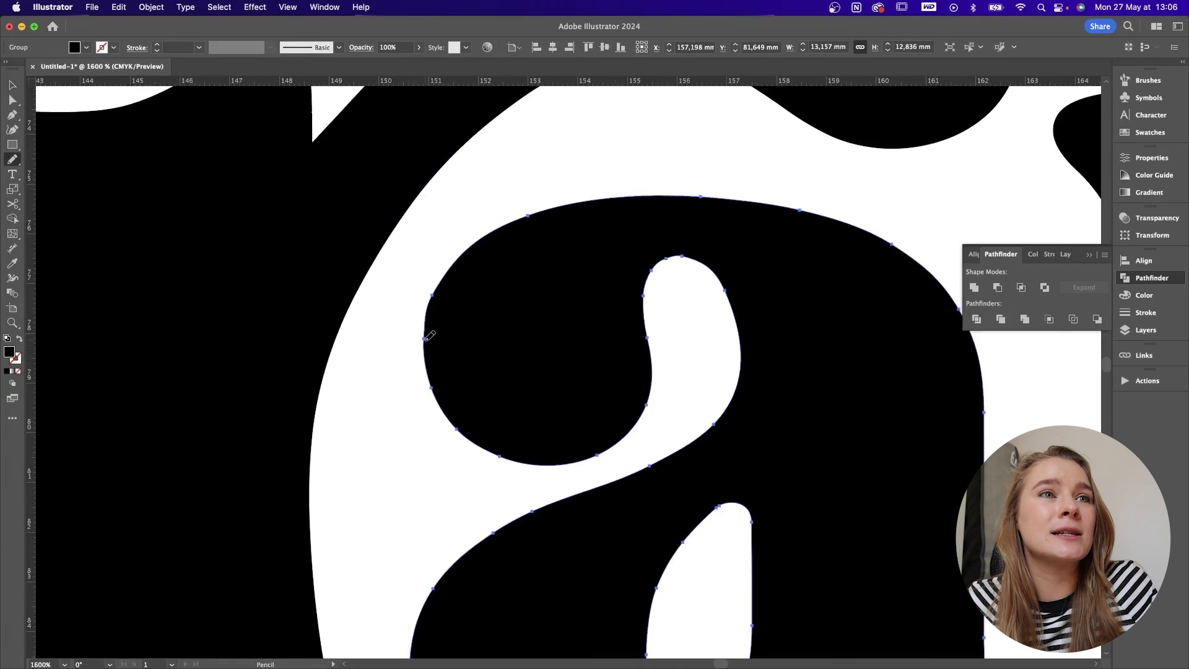
pyautogui.moveTo(427, 338)
pyautogui.mouseDown()
pyautogui.moveTo(433, 284)
pyautogui.moveTo(460, 254)
pyautogui.mouseUp()
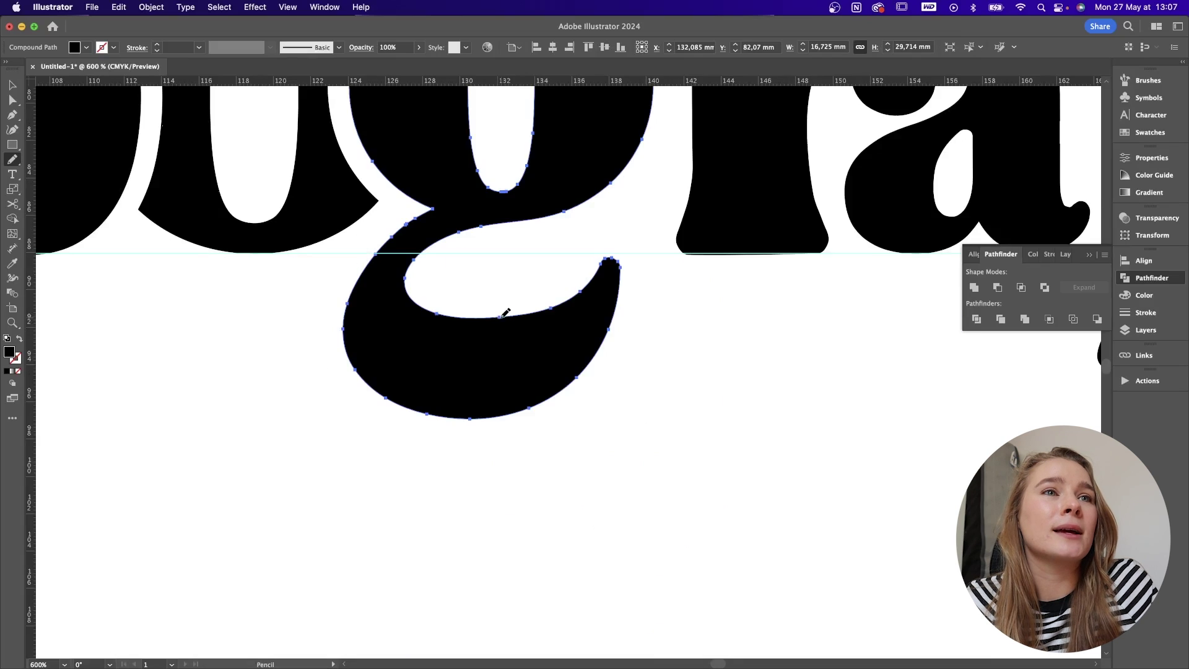
# Step: Redraw the upper edge of the g's tail with the Pencil tool so it ends in a rounded ball
pyautogui.moveTo(503, 317)
pyautogui.mouseDown()
pyautogui.moveTo(560, 333)
pyautogui.moveTo(647, 248)
pyautogui.moveTo(630, 372)
pyautogui.moveTo(512, 411)
pyautogui.moveTo(480, 398)
pyautogui.moveTo(491, 435)
pyautogui.mouseUp()
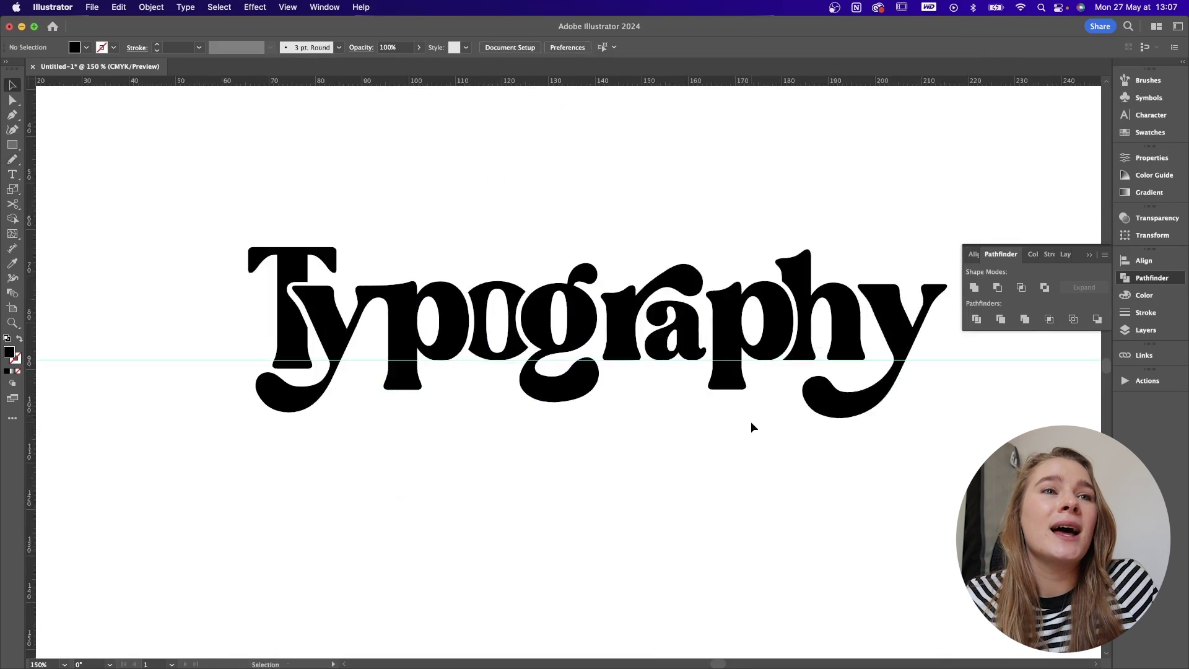
pyautogui.moveTo(748, 427); pyautogui.dragTo(720, 464)
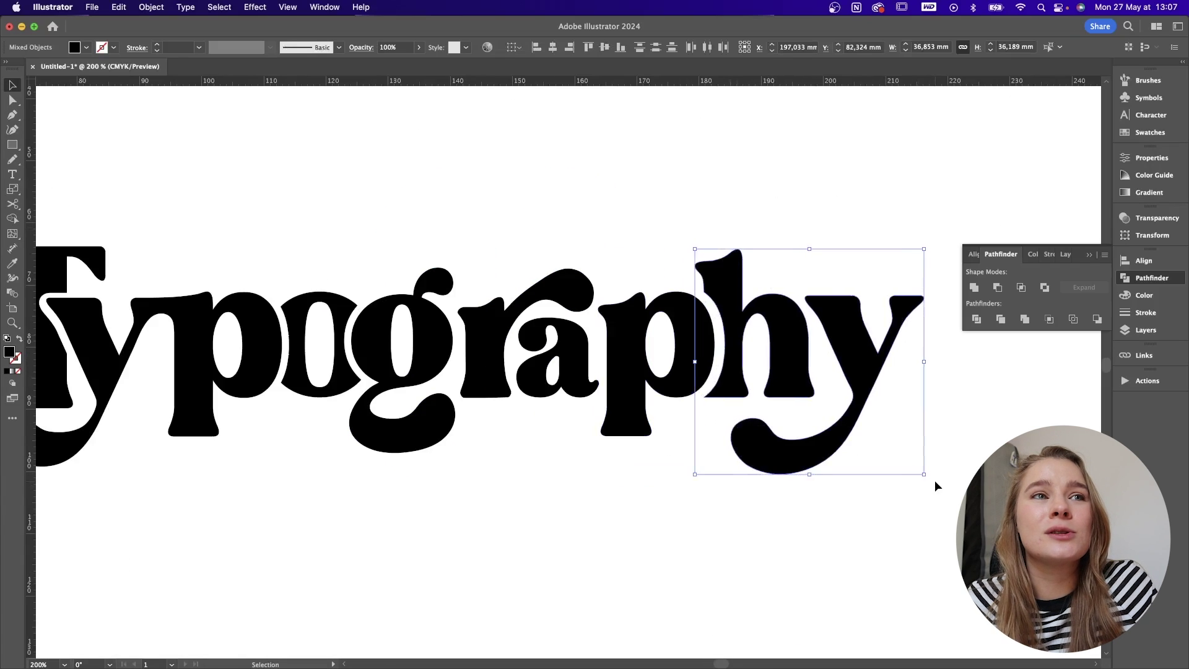
pyautogui.click(946, 513)
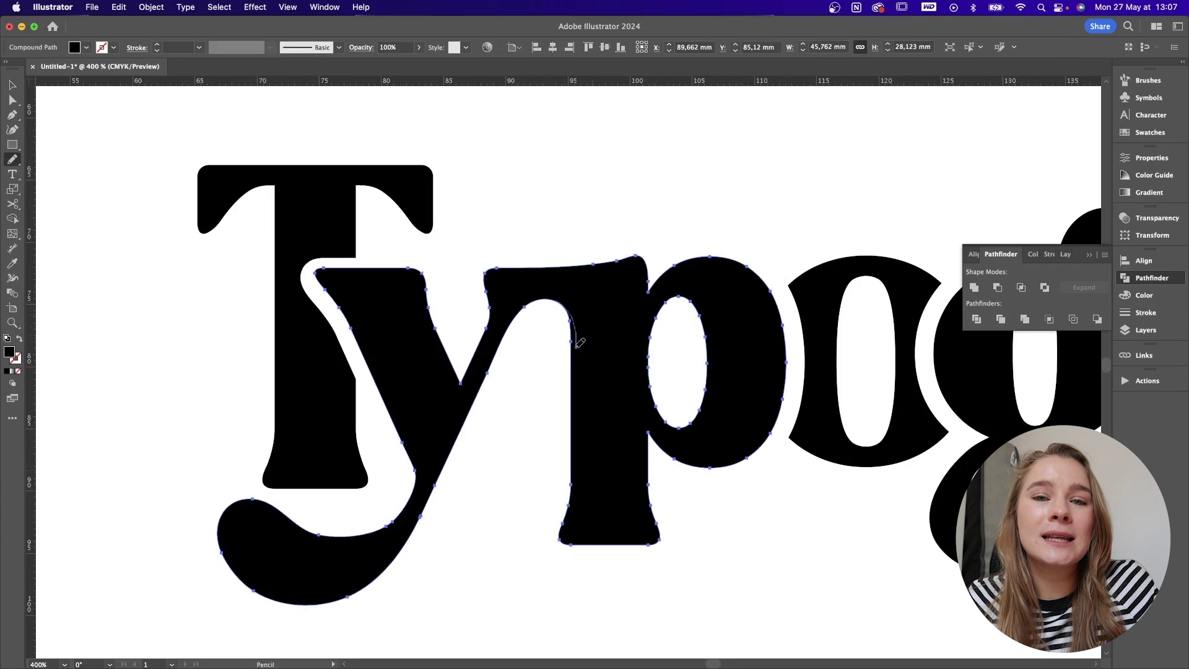
# Step: Redraw the inner left edge of the first p's stem as a wavy curve with the Pencil tool
pyautogui.moveTo(576, 346); pyautogui.dragTo(568, 406)
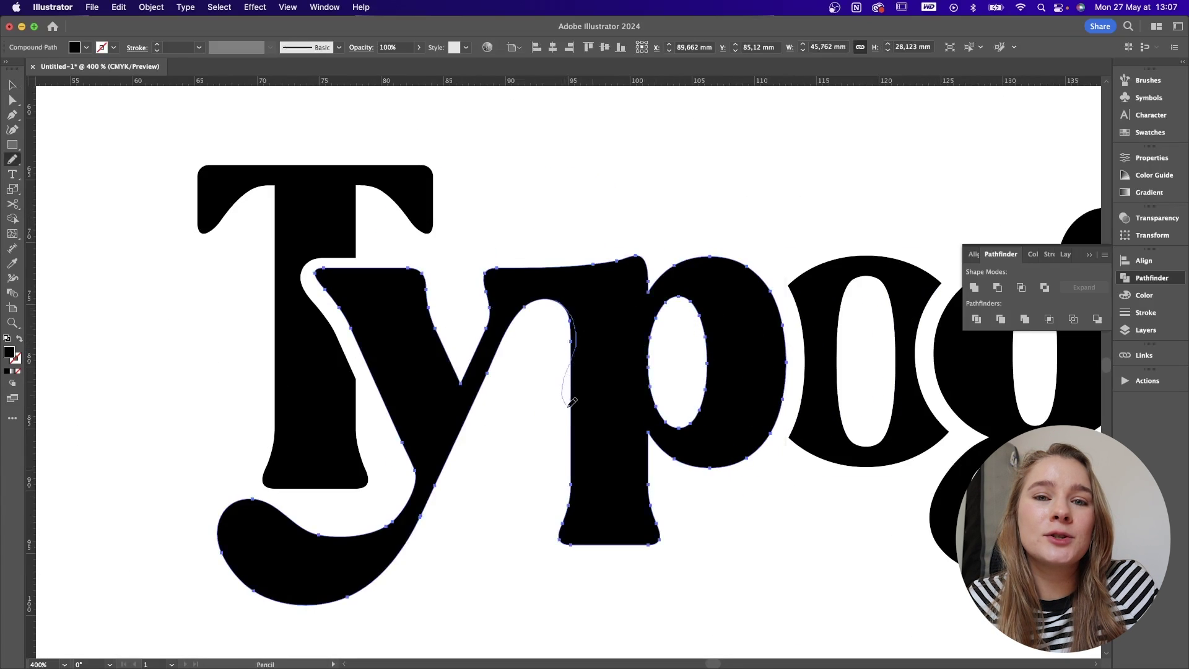
pyautogui.moveTo(568, 509); pyautogui.dragTo(565, 520)
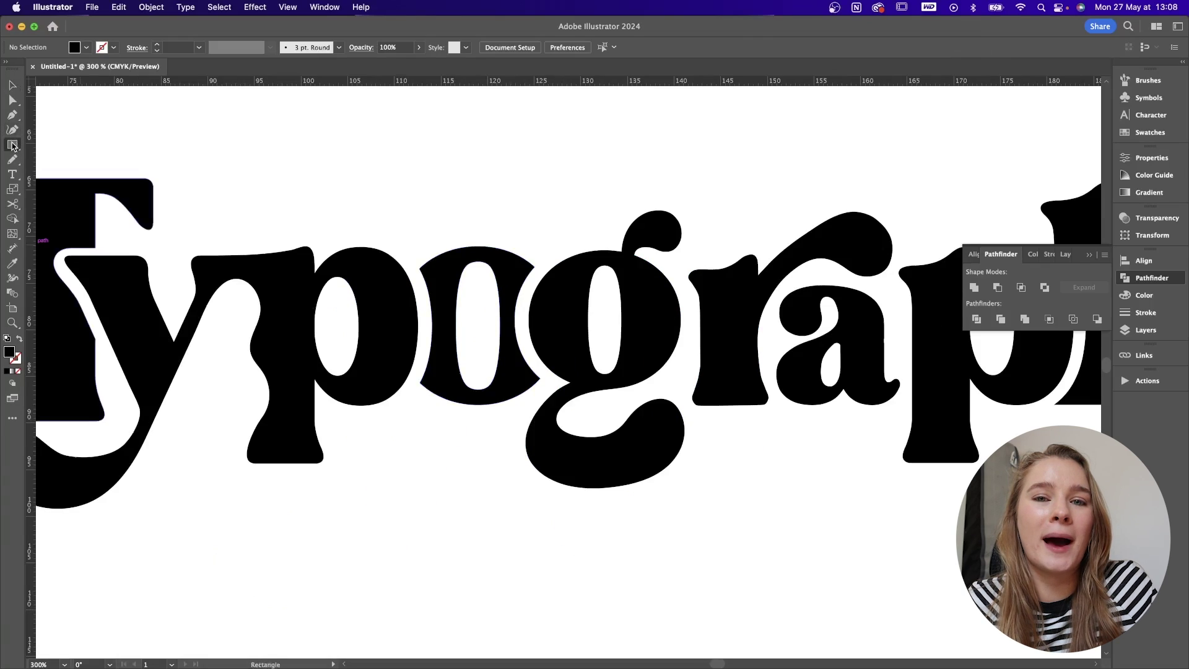
# Step: Draw an ellipse about 18,5 × 17 mm centred on the o, overlapping the neighbouring p and g
pyautogui.moveTo(12, 146); pyautogui.dragTo(68, 84)
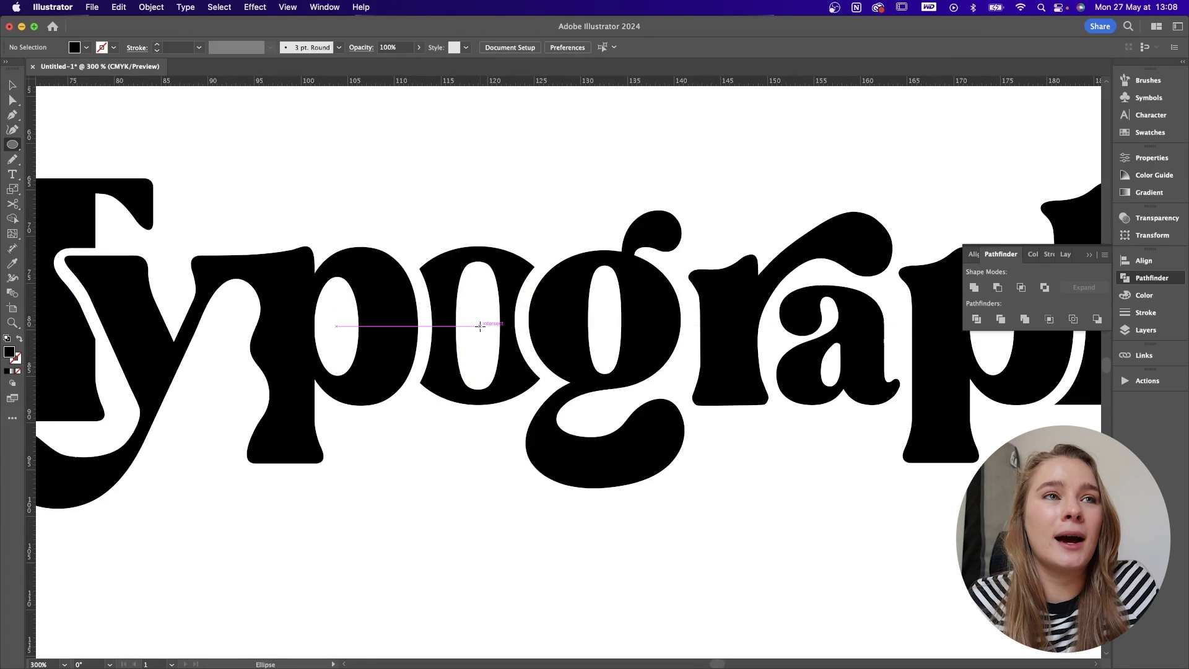
pyautogui.moveTo(480, 324); pyautogui.dragTo(529, 245)
pyautogui.press('v')
pyautogui.moveTo(400, 325); pyautogui.dragTo(396, 324)
# Step: Duplicate the ellipse over the o in place
pyautogui.click(589, 172)
pyautogui.click(462, 297)
pyautogui.rightClick(458, 296)
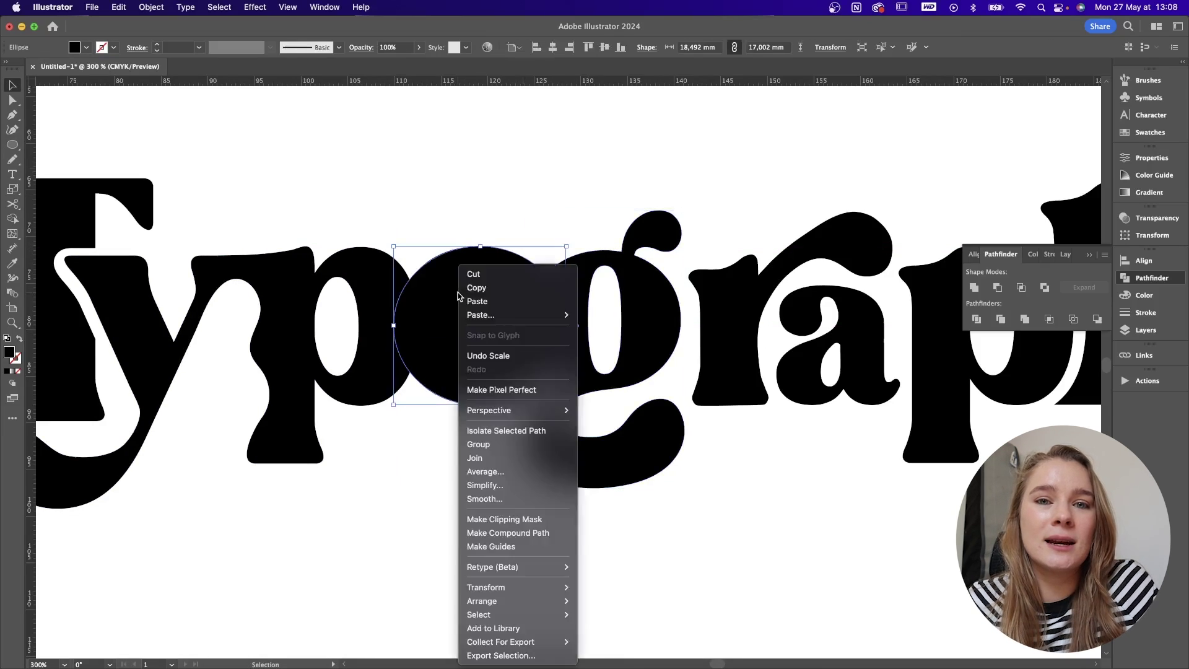
pyautogui.rightClick(489, 296)
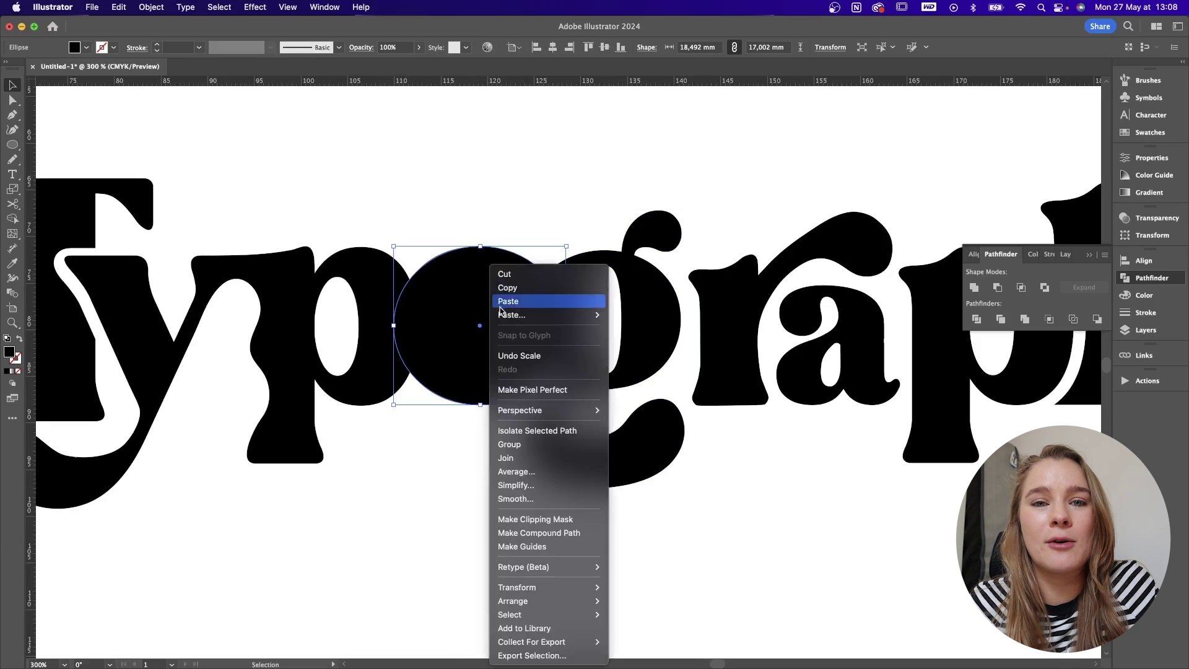
pyautogui.moveTo(531, 316)
pyautogui.click(653, 343)
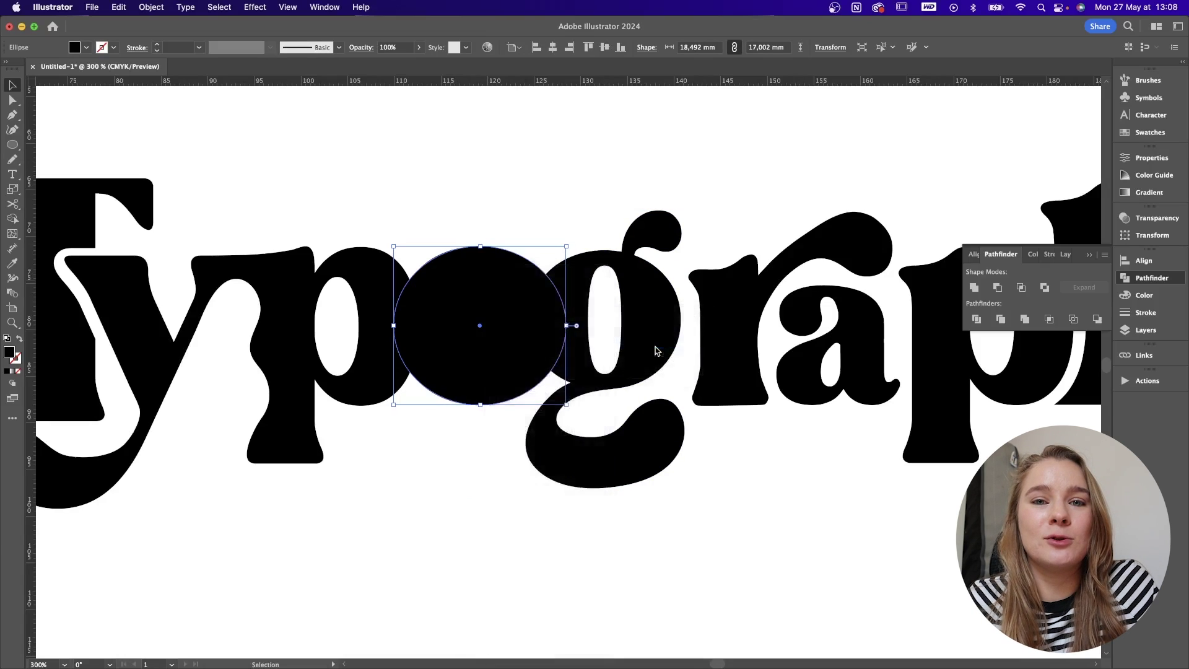
# Step: Cut concave edges into the g and the joined yp by subtracting an ellipse from each with Minus Front
pyautogui.keyDown('shift'); pyautogui.click(583, 272); pyautogui.keyUp('shift')
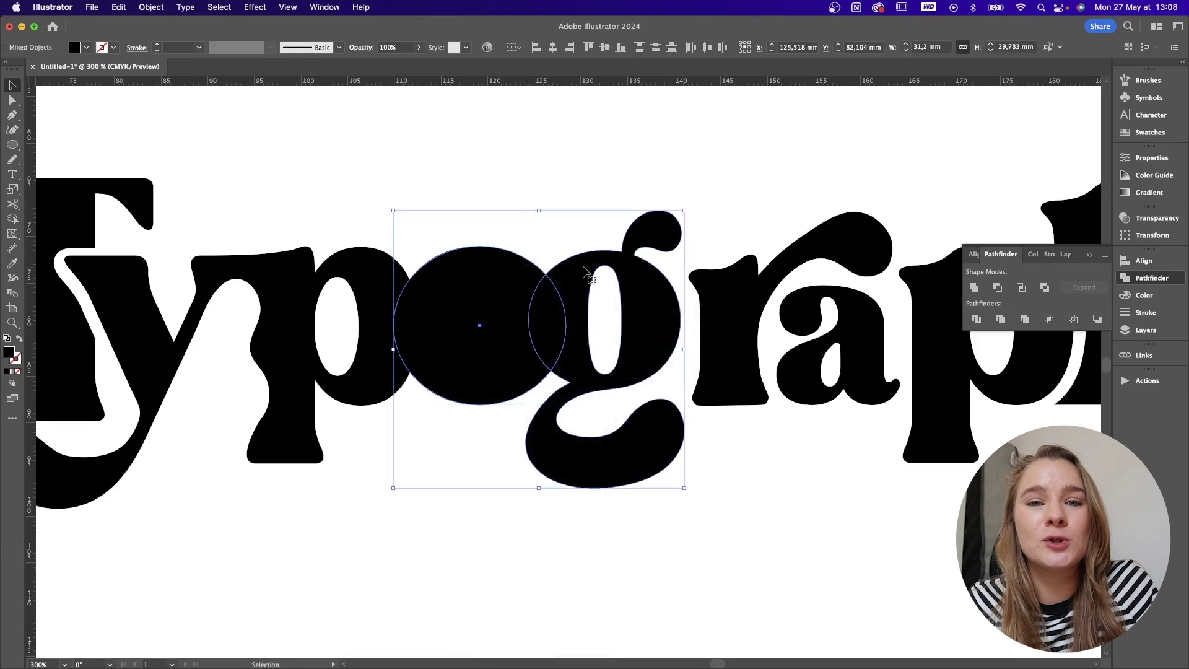
pyautogui.click(998, 287)
pyautogui.press('super+z')
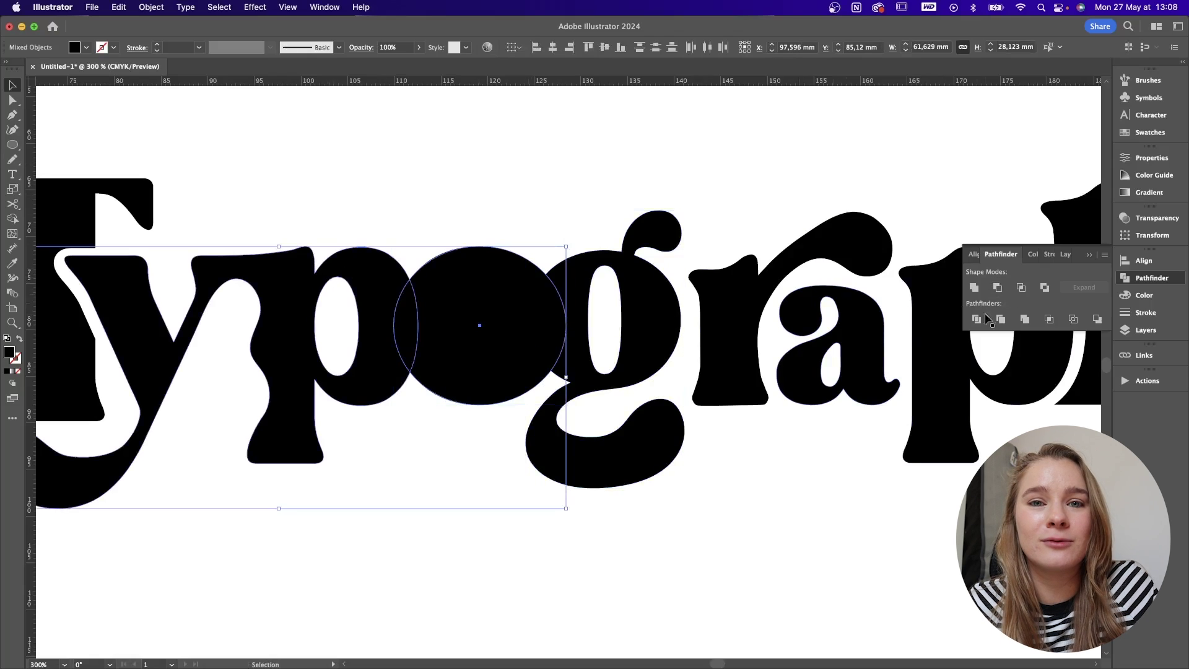
pyautogui.click(998, 288)
pyautogui.click(543, 236)
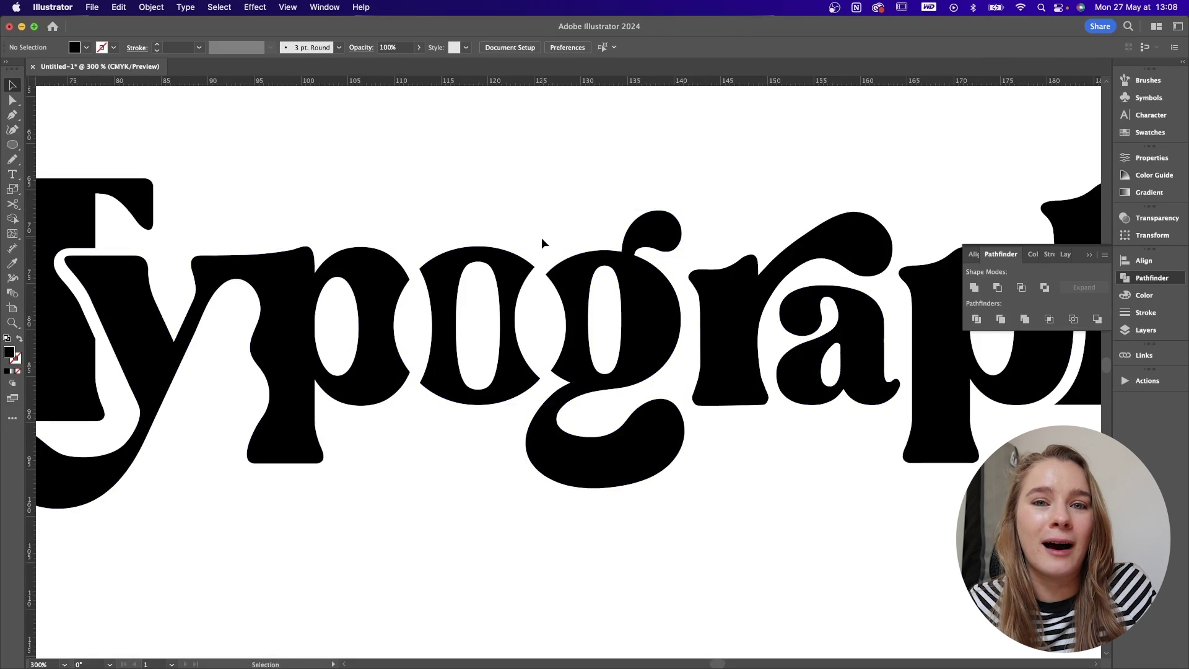
# Step: Draw an ellipse about 4,8 × 10,9 mm over the second p's counter and nudge it into alignment
pyautogui.press('super+minus')
pyautogui.press('super+minus')
pyautogui.moveTo(541, 236); pyautogui.dragTo(462, 220)
pyautogui.click(613, 335)
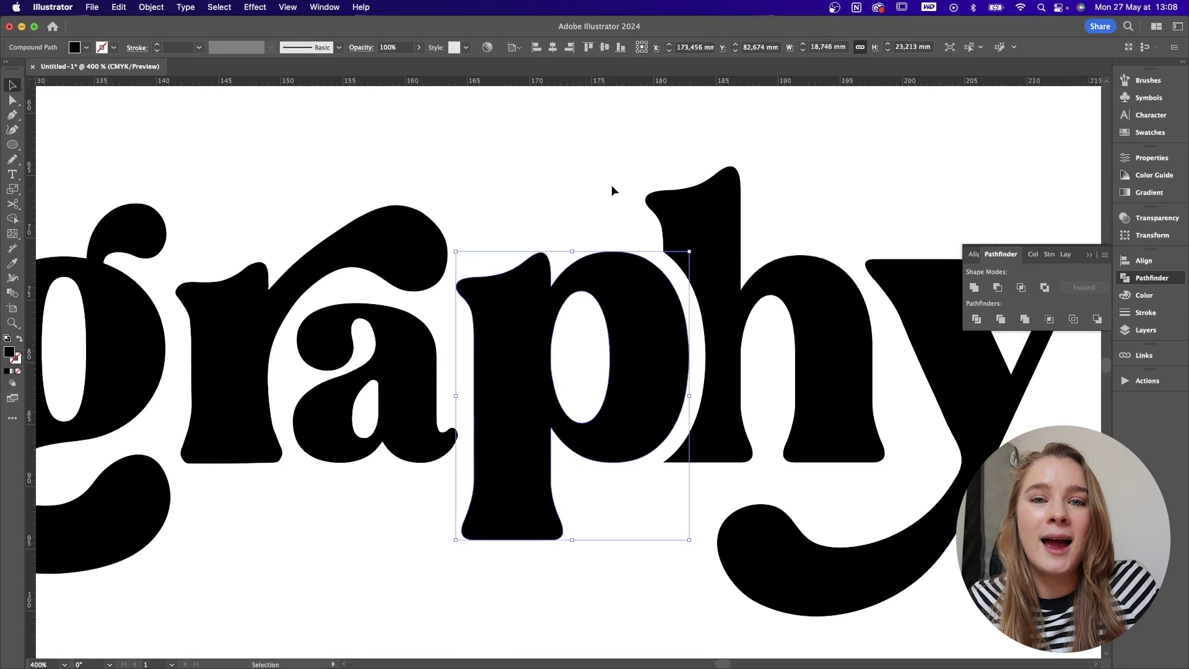
pyautogui.click(612, 189)
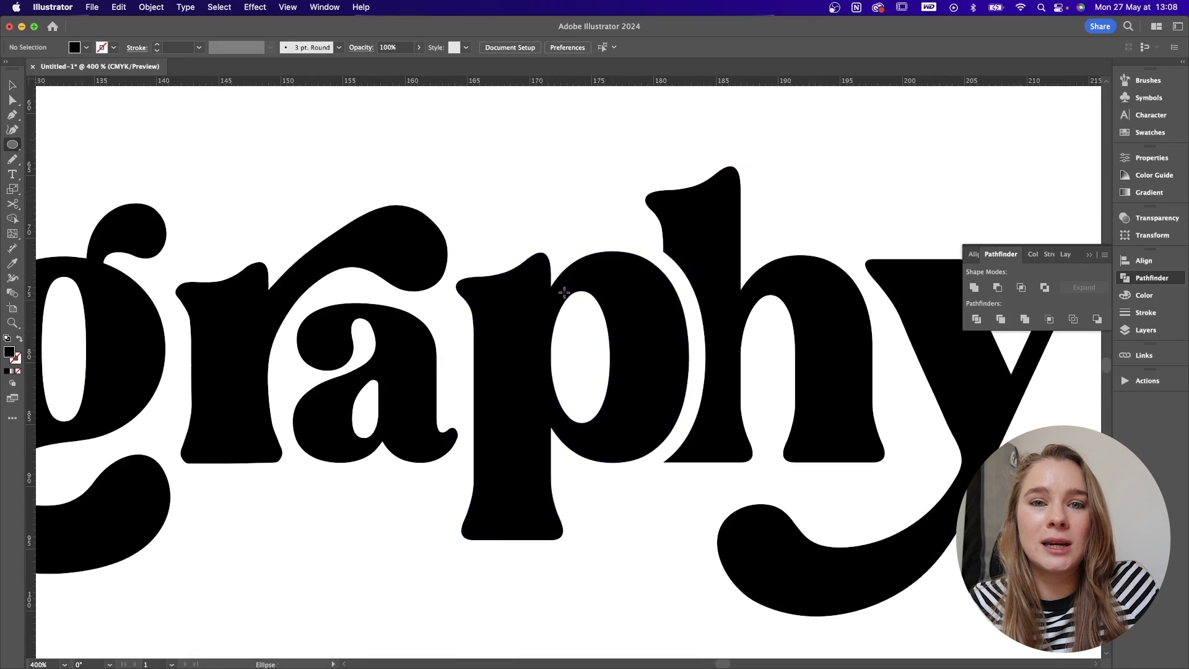
pyautogui.moveTo(551, 290); pyautogui.dragTo(611, 425)
pyautogui.press('super+equal')
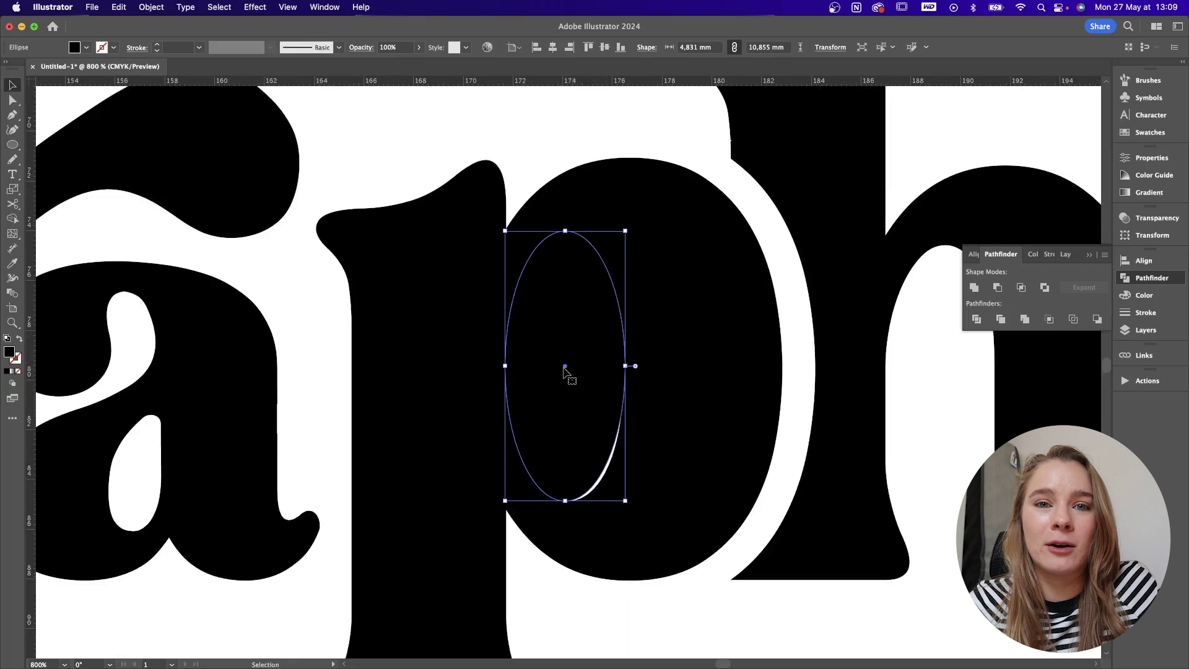
pyautogui.moveTo(563, 368); pyautogui.dragTo(565, 368)
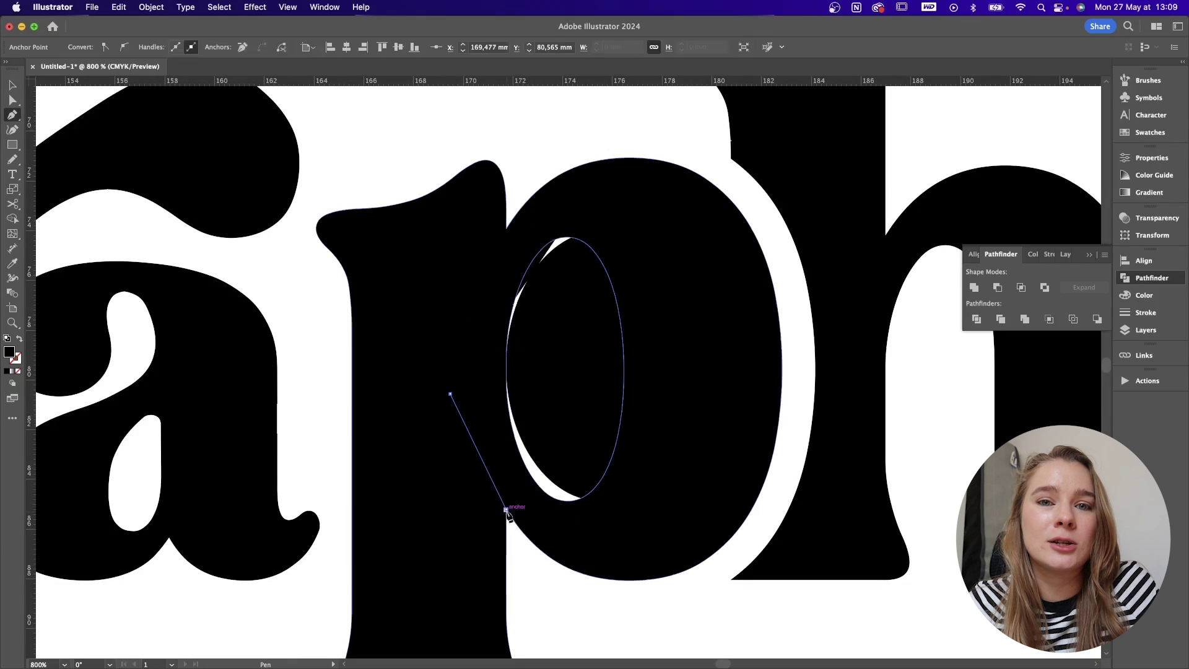
# Step: Draw a closed black polygon with the Pen tool that covers the second p's counter
pyautogui.click(506, 510)
pyautogui.click(593, 540)
pyautogui.click(716, 518)
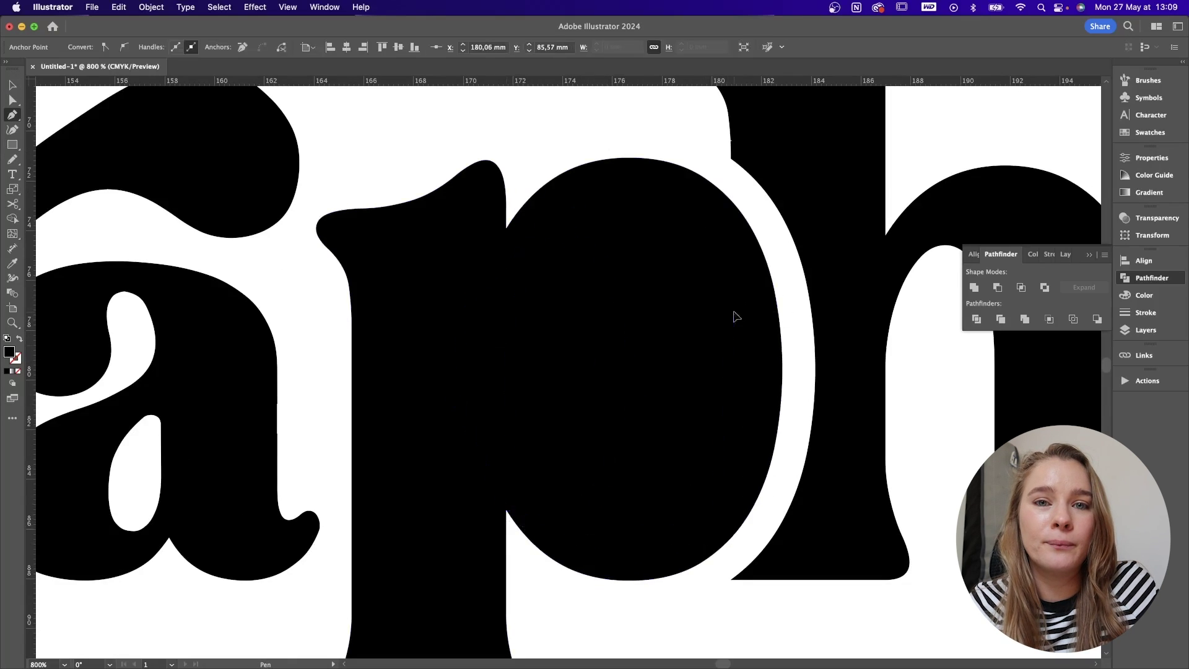
pyautogui.click(629, 207)
pyautogui.click(577, 206)
pyautogui.press('v')
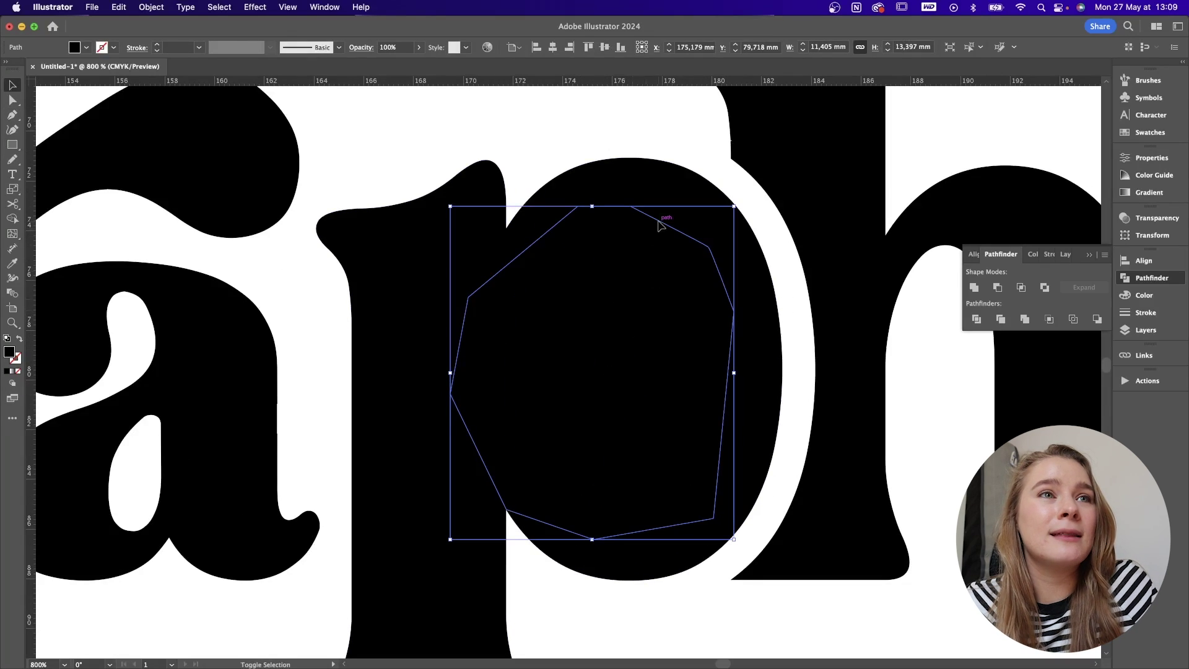
# Step: Widen the ellipse in the second p's bowl to 7,587 mm and fill it with light pink
pyautogui.click(597, 344)
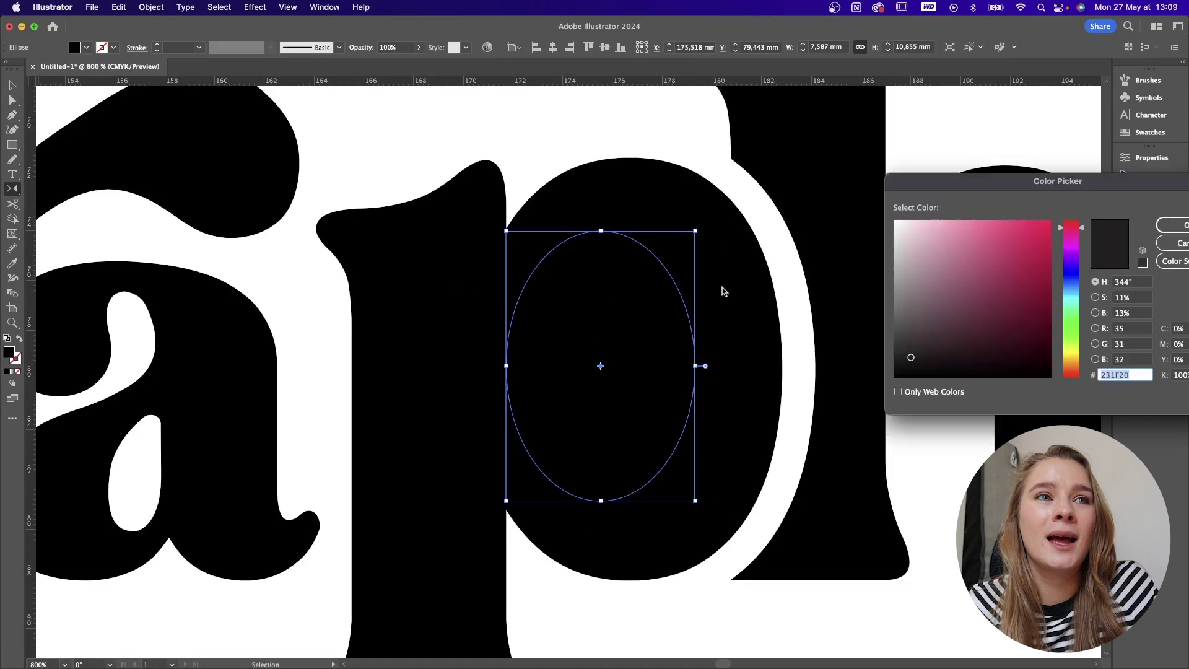
pyautogui.moveTo(929, 248); pyautogui.dragTo(939, 195)
pyautogui.click(1178, 231)
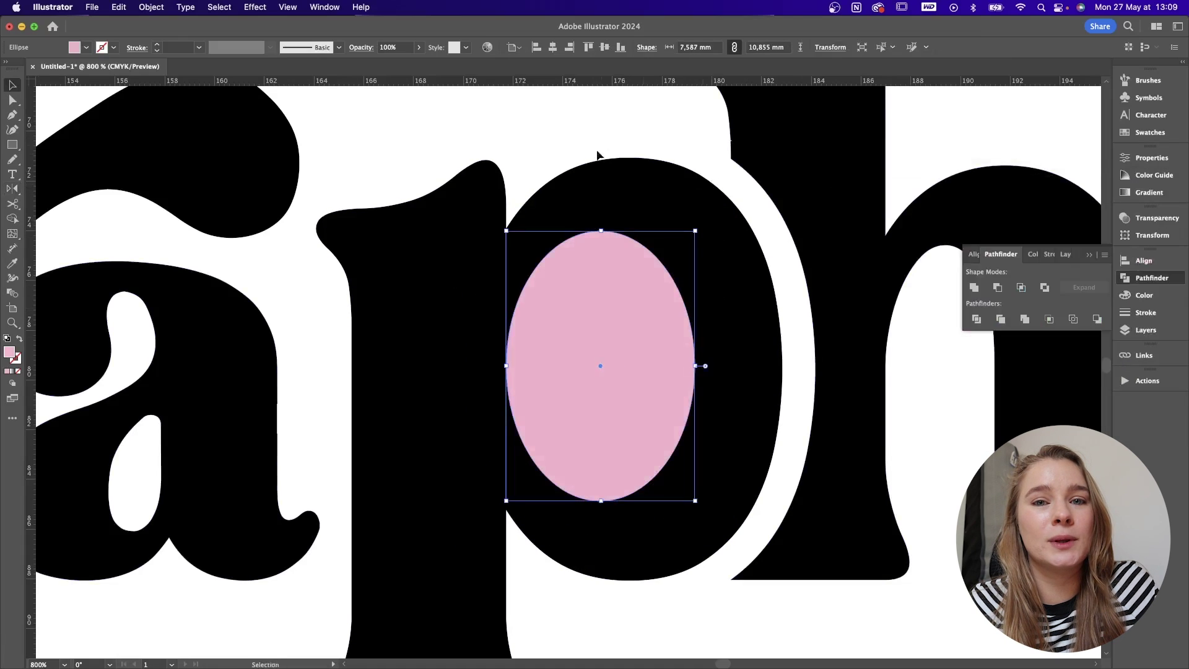
# Step: Select the second p and the black patch without the pink ellipse, and merge them with Unite
pyautogui.click(646, 243)
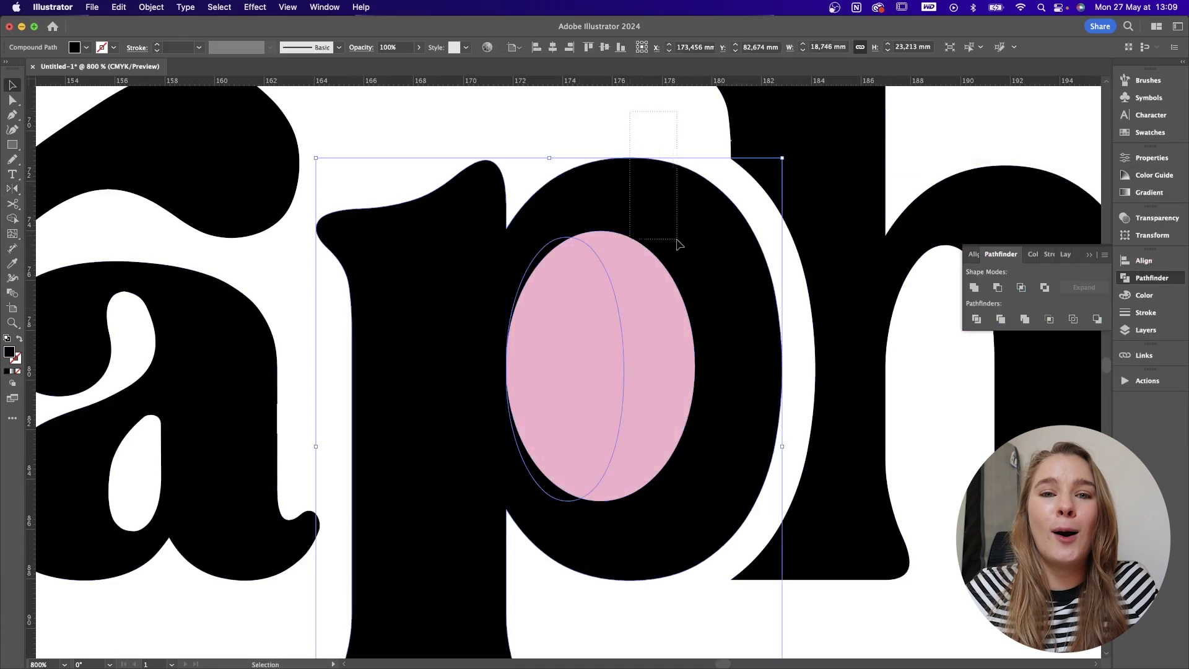
pyautogui.moveTo(677, 239); pyautogui.dragTo(677, 240)
pyautogui.keyDown('shift'); pyautogui.click(645, 181); pyautogui.keyUp('shift')
pyautogui.click(974, 287)
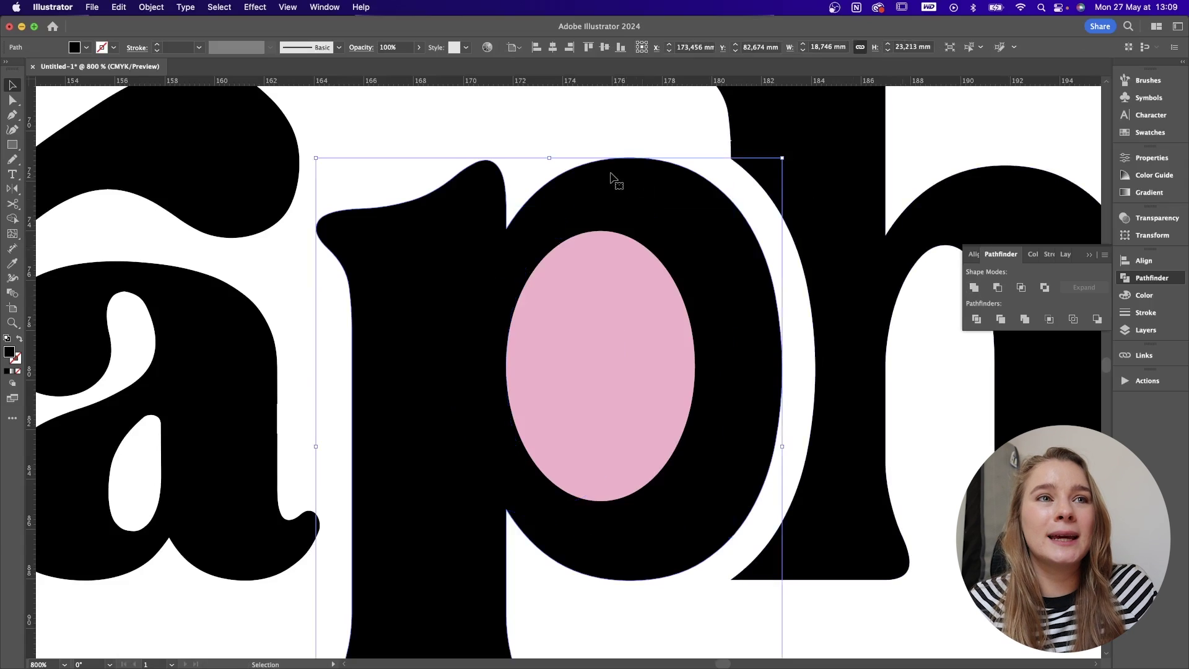
# Step: Select the second p together with the pink ellipse and cut out its counter with Minus Front
pyautogui.moveTo(605, 329); pyautogui.dragTo(636, 343)
pyautogui.click(549, 144)
pyautogui.click(997, 288)
pyautogui.click(584, 138)
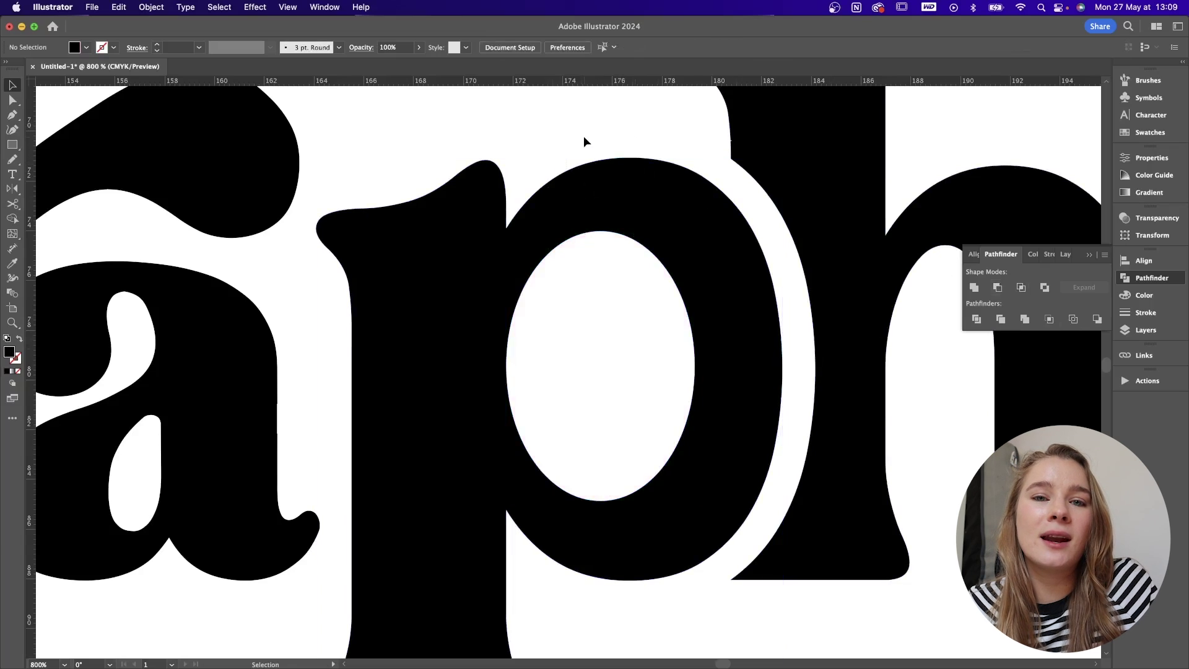
# Step: Examine the second p's widened counter in the context of the whole word
pyautogui.press('super+1')
pyautogui.press('super+minus')
pyautogui.press('super+equal')
pyautogui.press('super+equal')
pyautogui.press('super+equal')
pyautogui.press('super+equal')
pyautogui.press('super+equal')
pyautogui.press('super+equal')
pyautogui.press('super+equal')
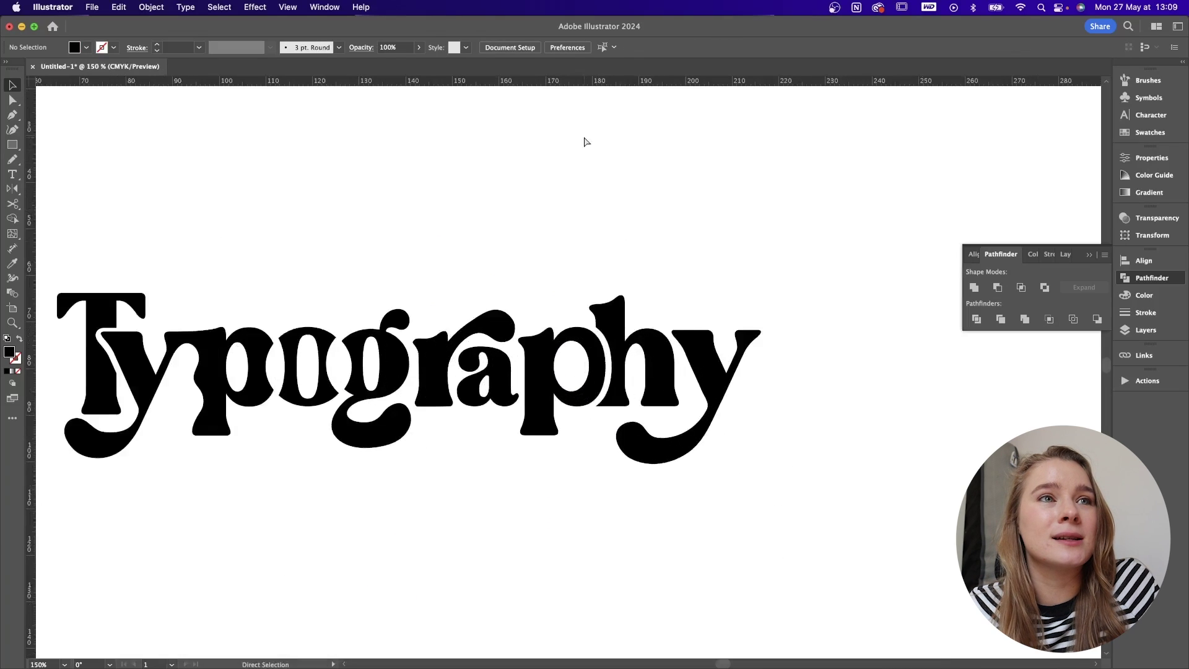
pyautogui.hscroll(2, 567, 333)
# Step: Undo the counter cut, narrow the pink ellipse, and subtract it from the second p with Minus Front
pyautogui.press('super+z')
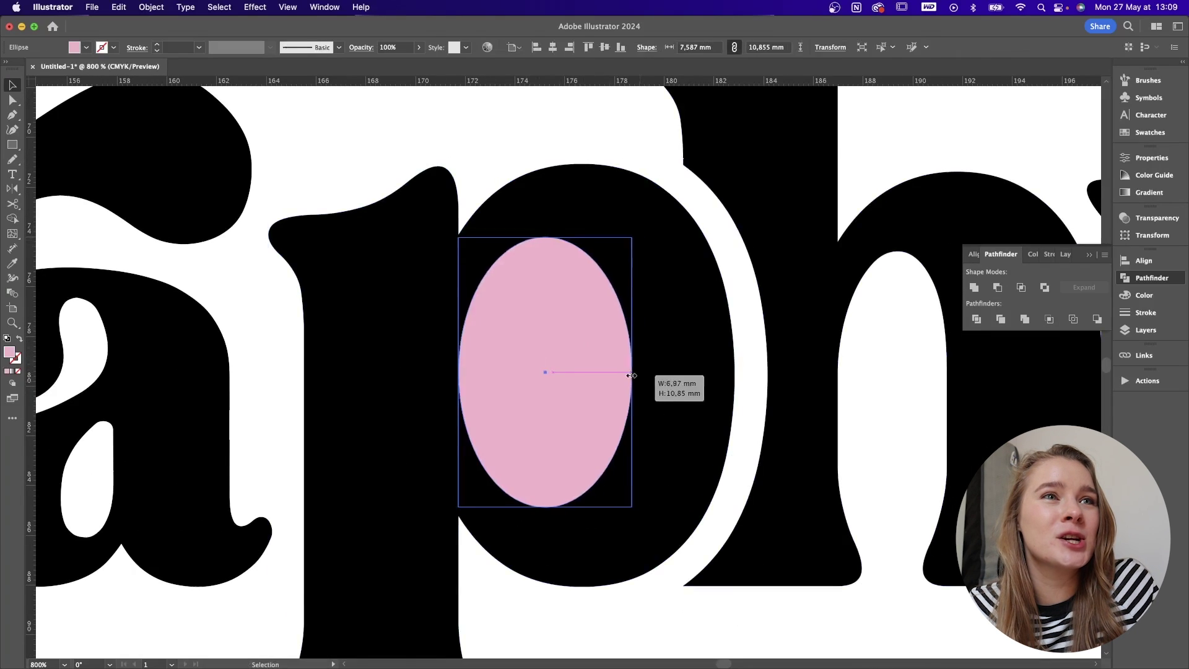
pyautogui.keyDown('shift'); pyautogui.click(697, 370); pyautogui.keyUp('shift')
pyautogui.click(974, 287)
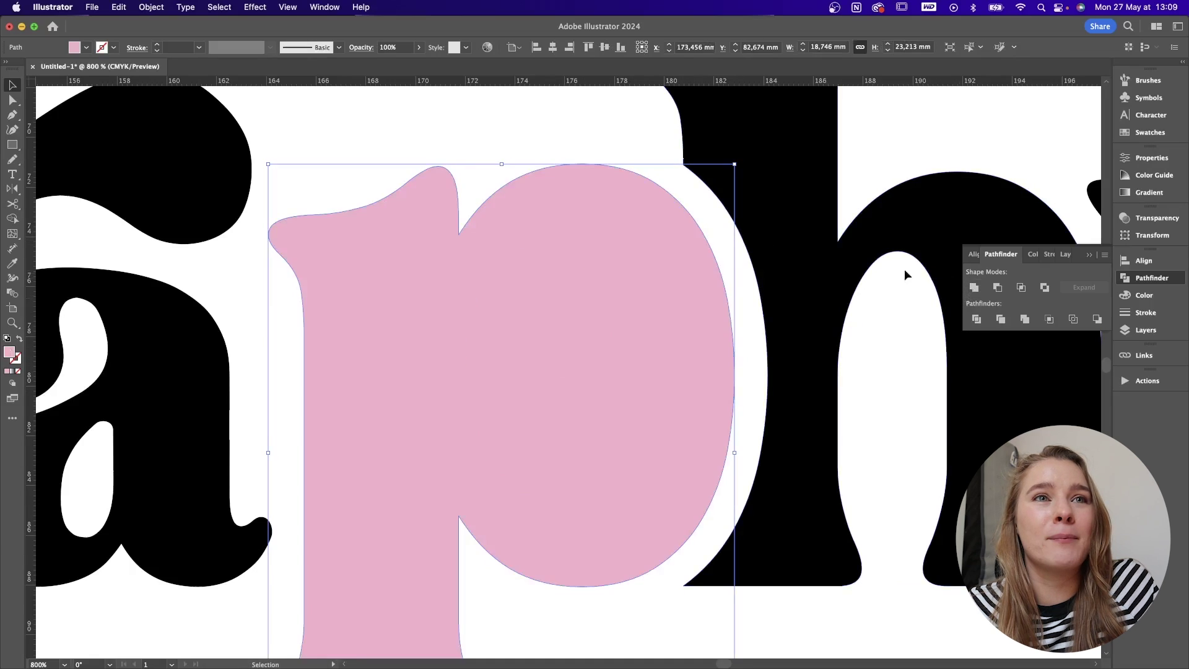
pyautogui.press('super+z')
pyautogui.click(998, 287)
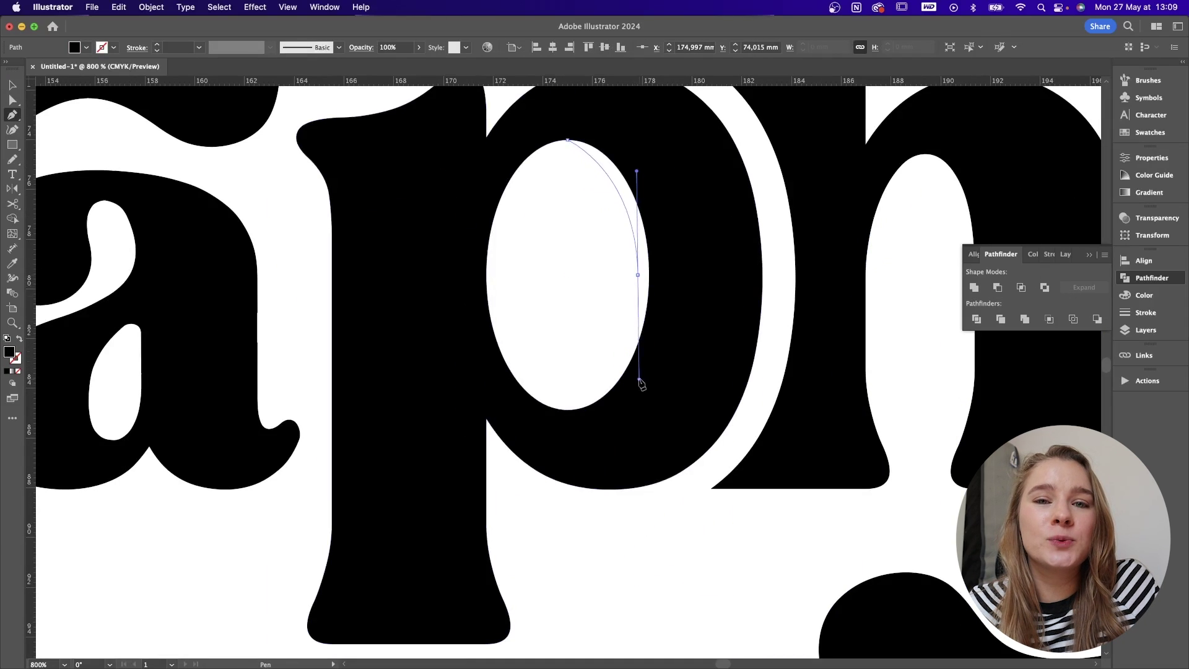
# Step: Draw a black-stroked arc with the Pen tool inside the second p's counter and stretch it to about 3 × 11,4 mm
pyautogui.moveTo(567, 409); pyautogui.dragTo(507, 443)
pyautogui.moveTo(648, 415); pyautogui.dragTo(642, 467)
pyautogui.press('v')
pyautogui.hotkey('shift', 'x')
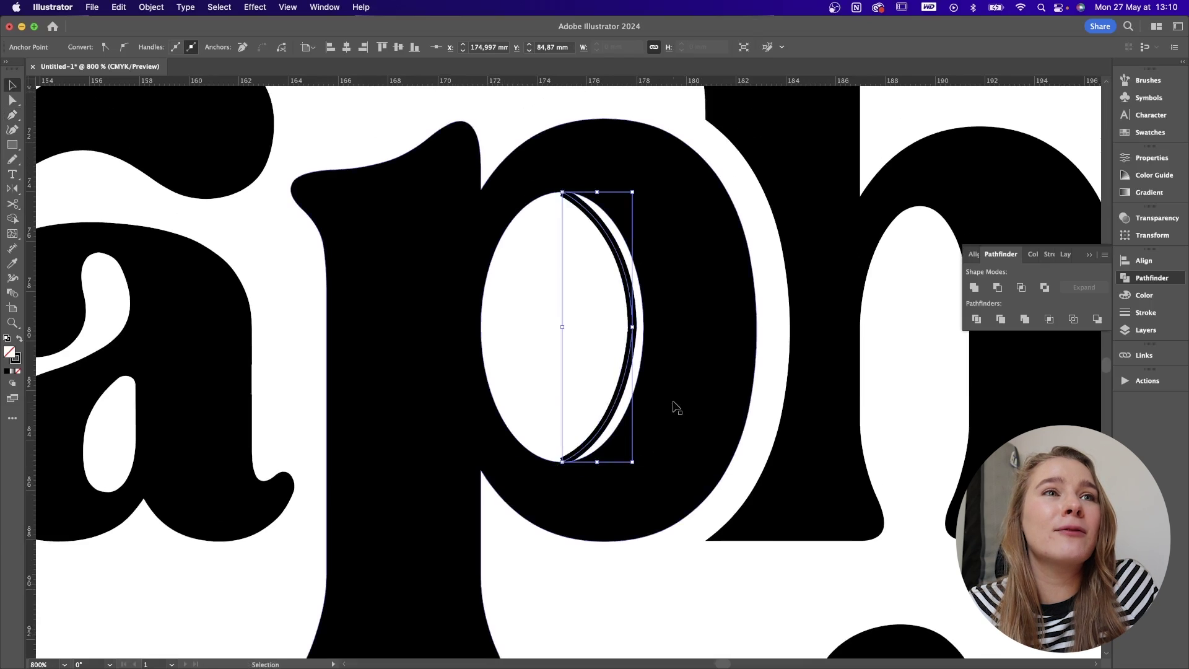
pyautogui.moveTo(597, 192)
pyautogui.mouseDown()
pyautogui.moveTo(598, 180)
pyautogui.moveTo(587, 213)
pyautogui.mouseUp()
# Step: Try to merge the unexpanded arc with the second p using Unite and swap the result's fill and stroke
pyautogui.keyDown('shift'); pyautogui.click(684, 225); pyautogui.keyUp('shift')
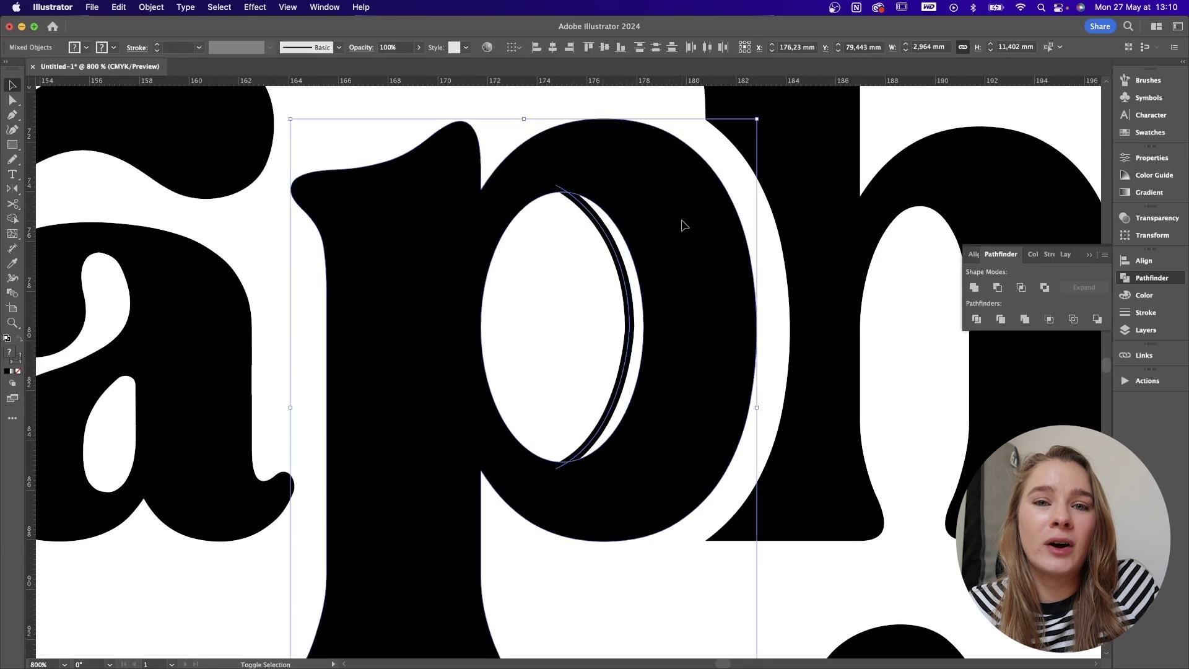
pyautogui.click(973, 287)
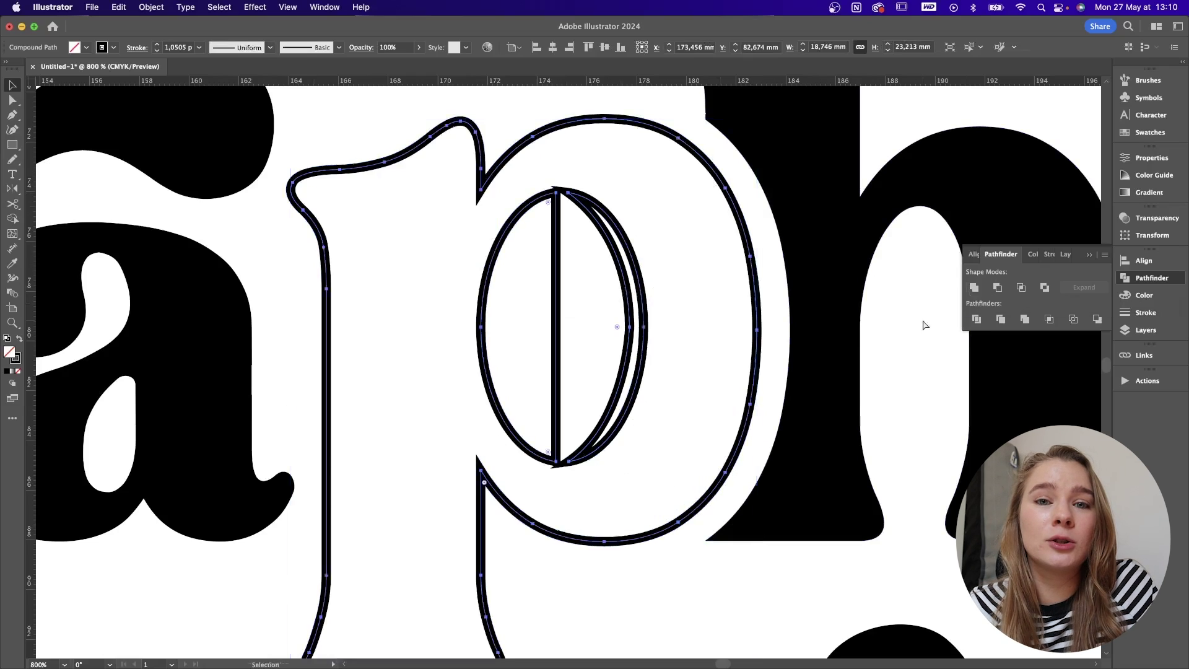
pyautogui.hotkey('shift', 'x')
pyautogui.click(557, 267)
pyautogui.click(796, 279)
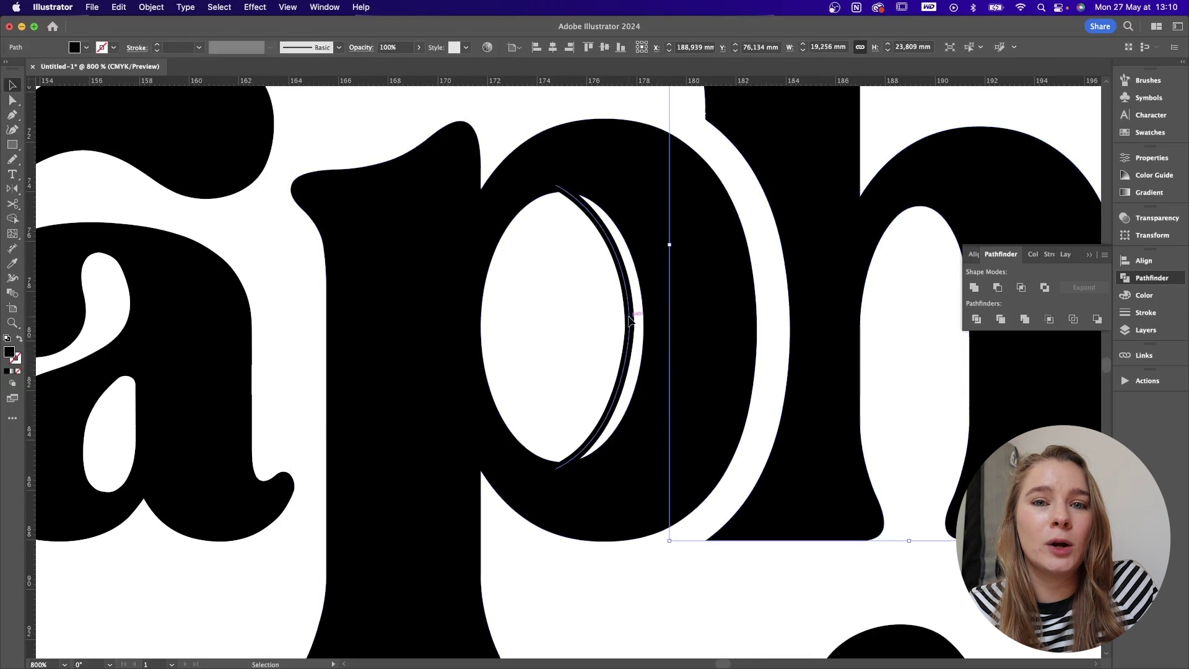
# Step: Round the middle anchor of the arc in the p's counter with a corner radius of about 8,29 mm
pyautogui.click(630, 321)
pyautogui.press('a')
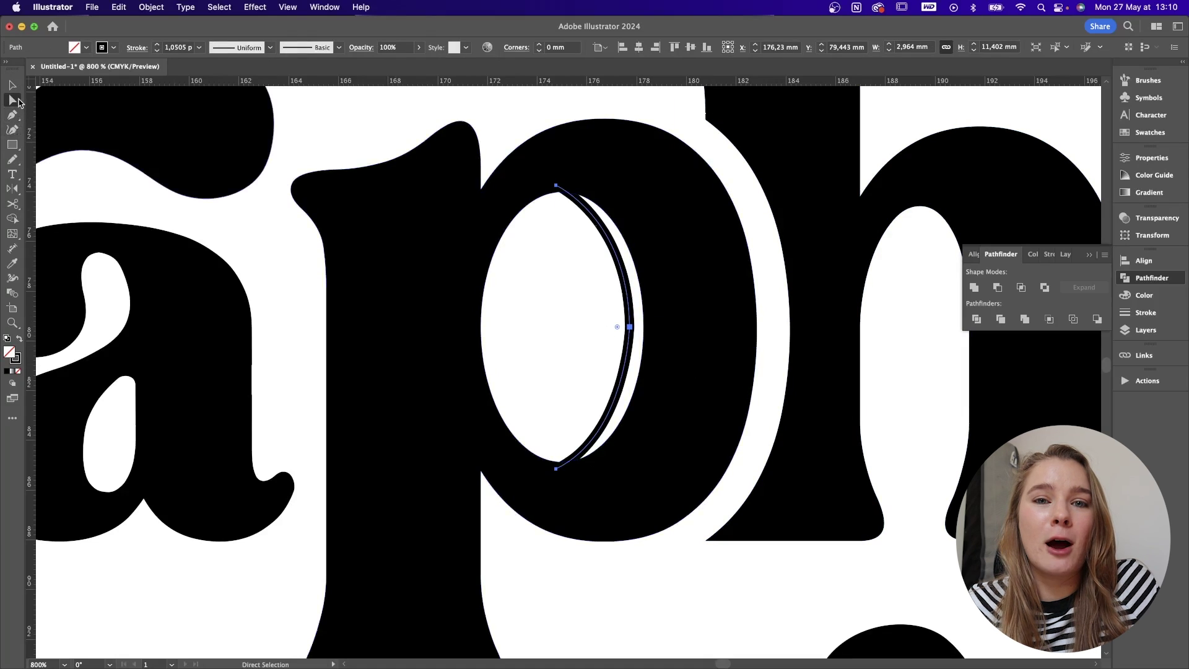
pyautogui.click(19, 100)
pyautogui.click(98, 102)
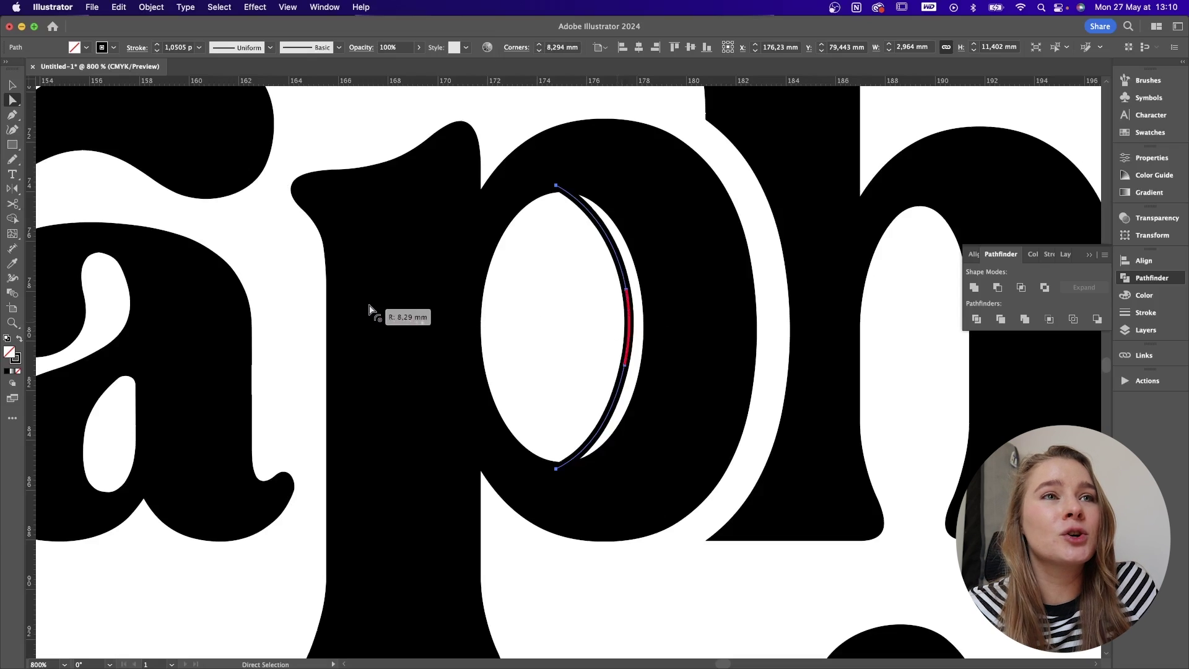
# Step: Expand the arc's fill and stroke into an outlined shape
pyautogui.press('v')
pyautogui.click(151, 7)
pyautogui.click(170, 181)
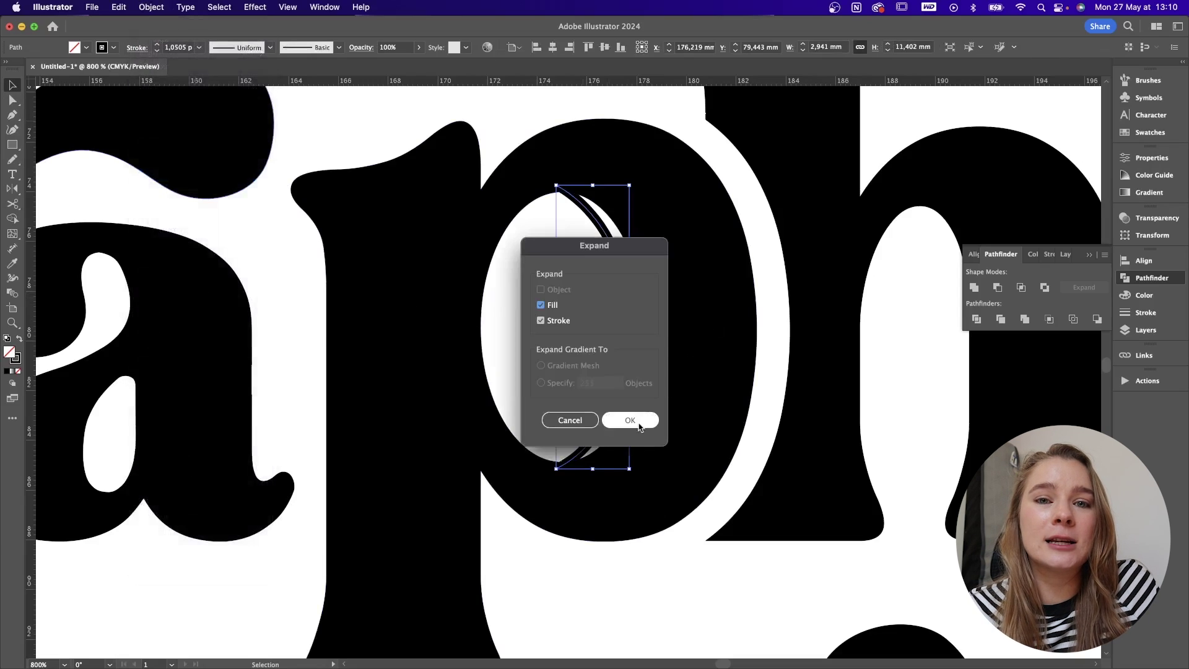
pyautogui.press('Return')
# Step: Select the expanded arc together with the second p and merge them with Unite
pyautogui.click(602, 240)
pyautogui.click(599, 221)
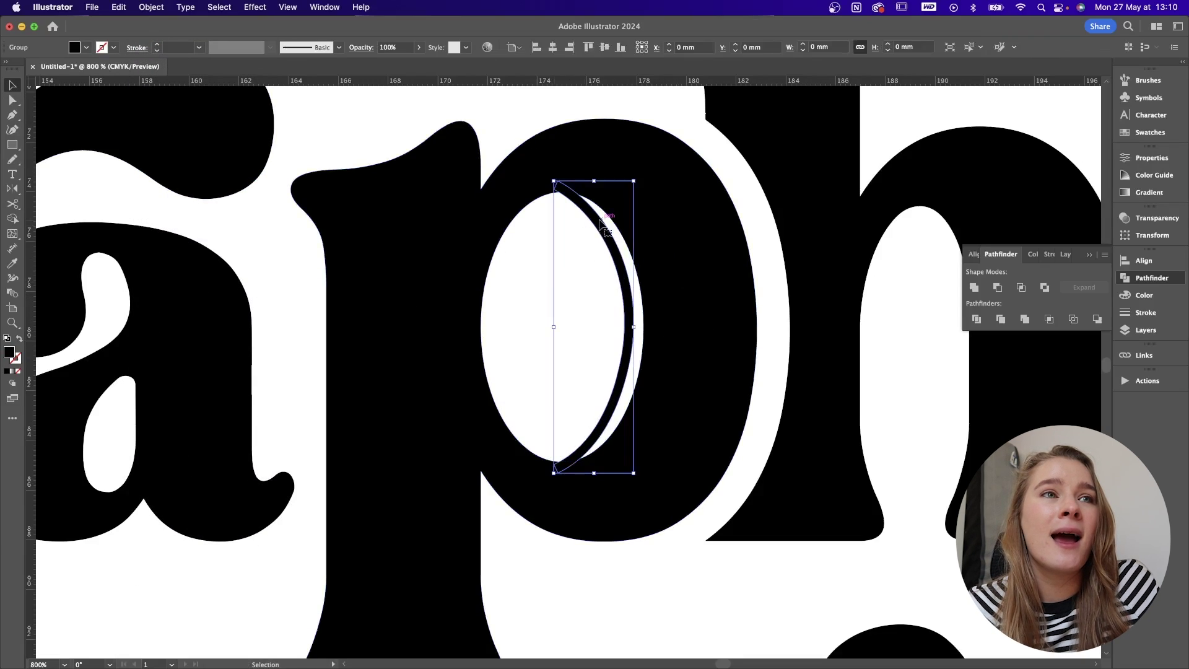
pyautogui.keyDown('shift'); pyautogui.click(664, 204); pyautogui.keyUp('shift')
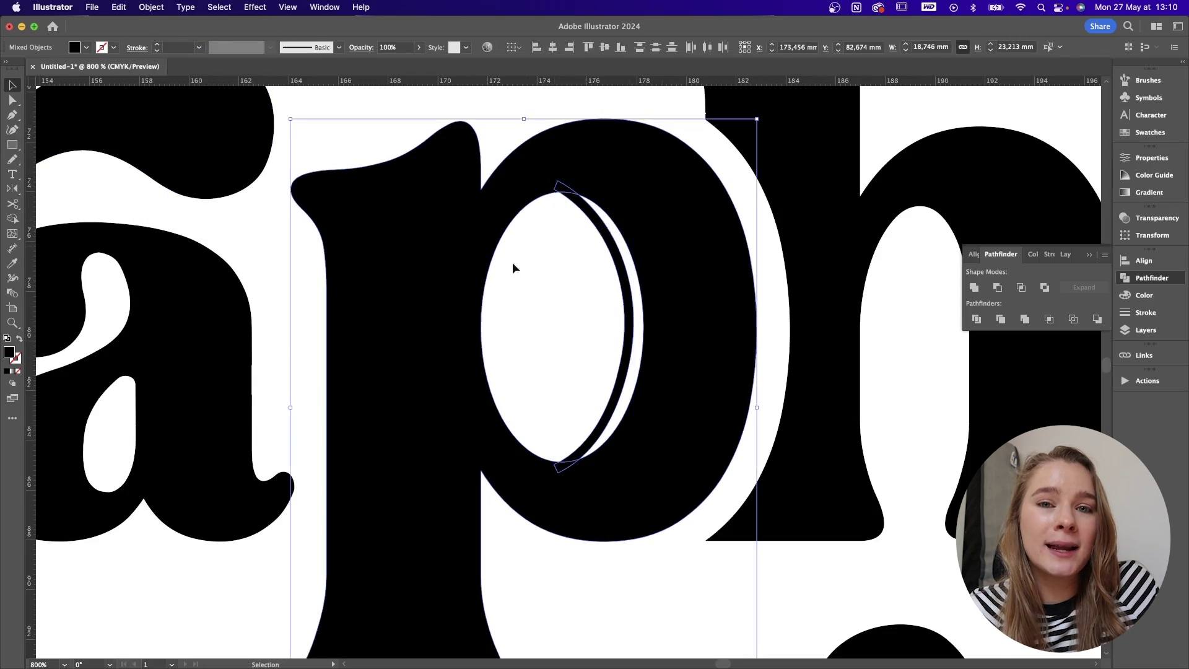
pyautogui.click(971, 292)
# Step: Examine the whole word and the gaps between the first p, the o and the g
pyautogui.click(796, 272)
pyautogui.press('super+minus')
pyautogui.press('super+minus')
pyautogui.press('super+minus')
pyautogui.press('super+minus')
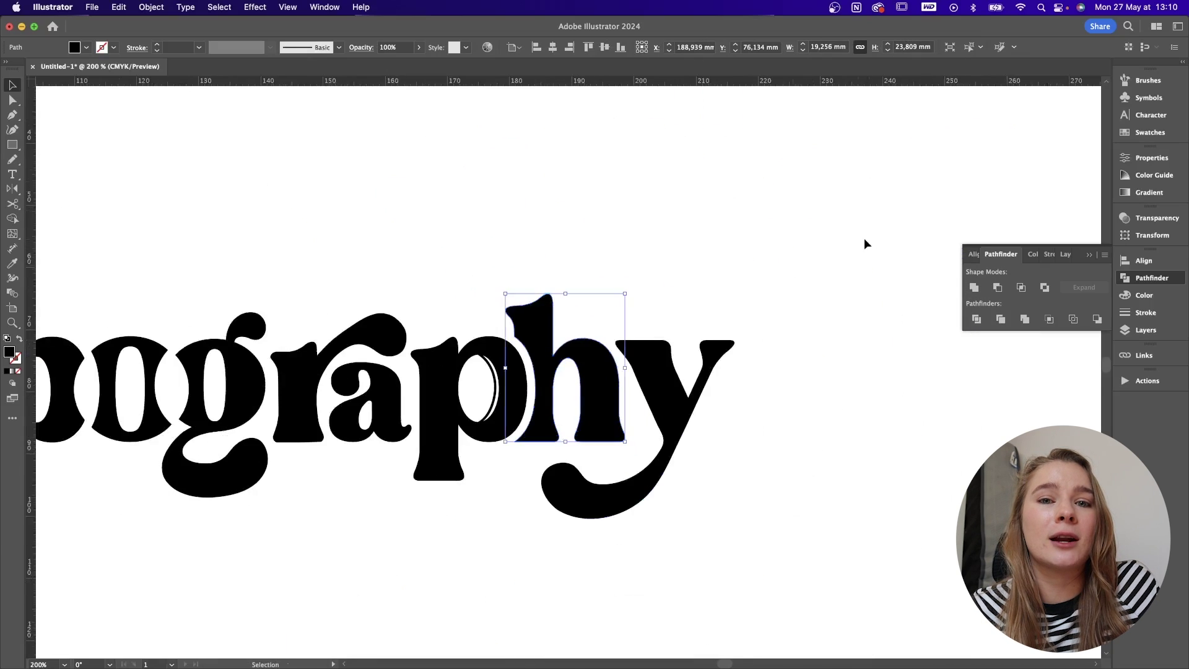
pyautogui.click(864, 238)
pyautogui.moveTo(713, 273); pyautogui.dragTo(959, 196)
pyautogui.press('super+minus')
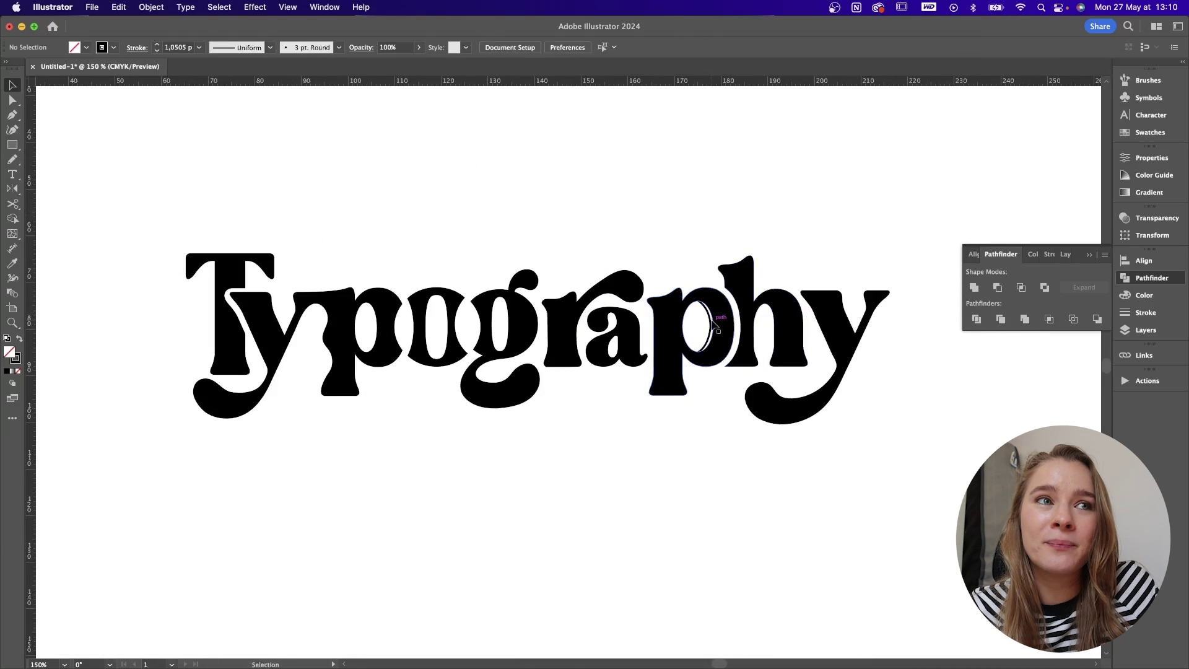
pyautogui.press('super+equal')
pyautogui.press('super+equal')
pyautogui.press('super+equal')
pyautogui.press('super+equal')
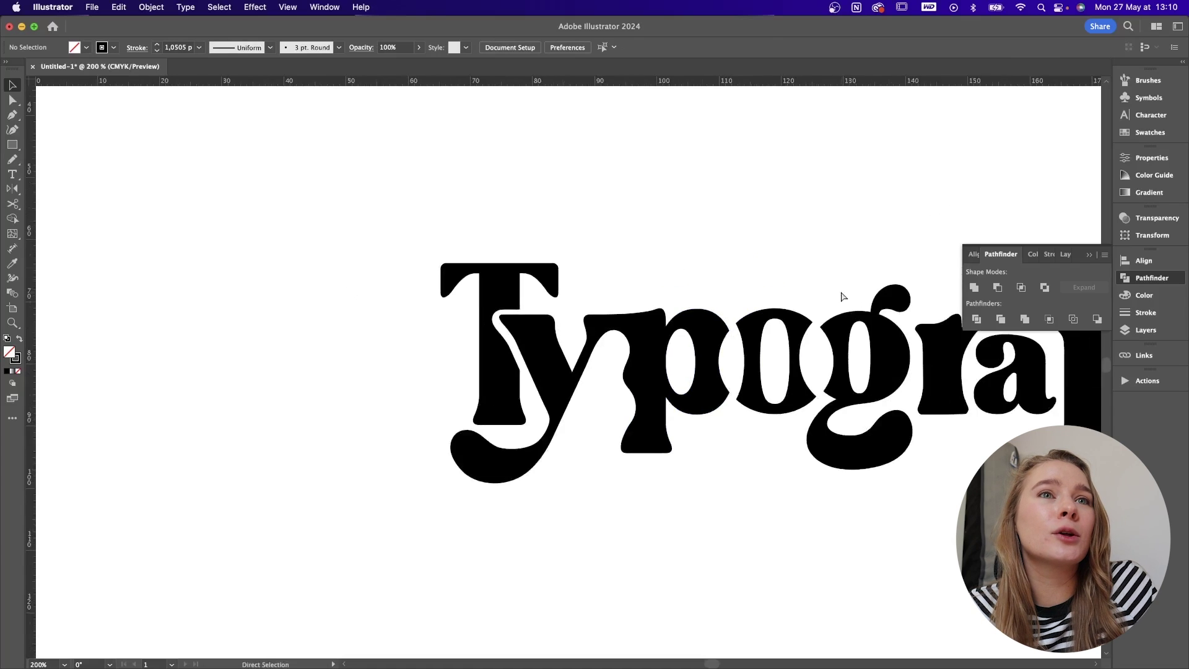
pyautogui.moveTo(817, 381); pyautogui.dragTo(339, 371)
pyautogui.moveTo(781, 461); pyautogui.dragTo(455, 441)
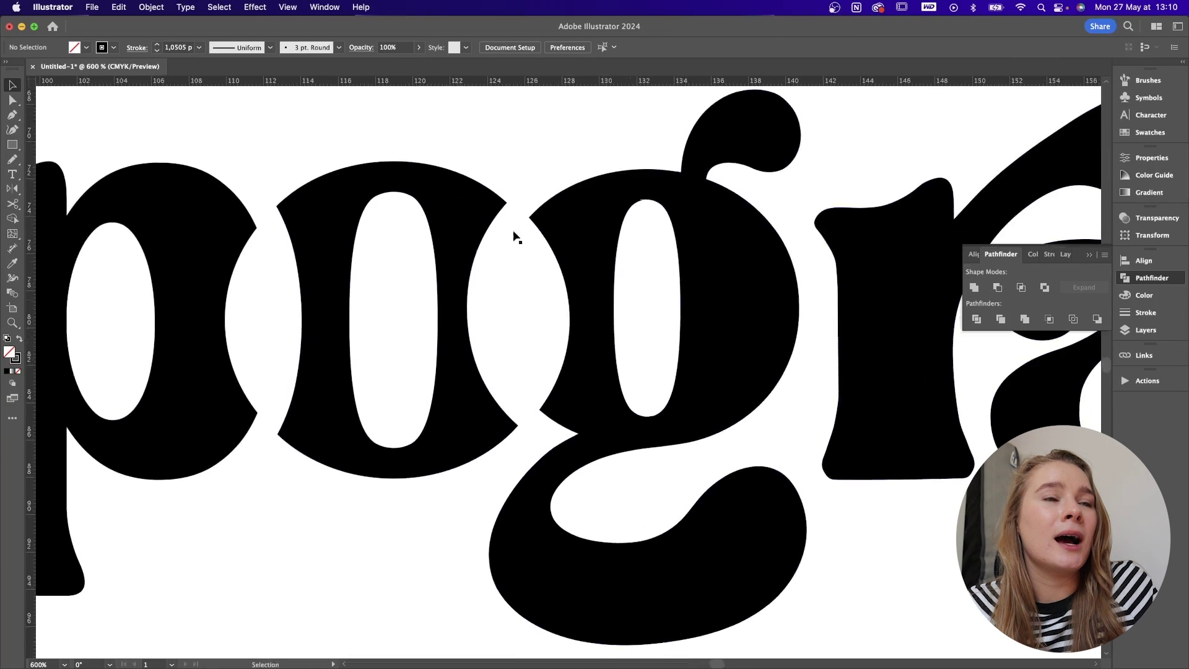
# Step: Round the inner corner where the g's bowl meets its tail to a radius of about 0,56 mm
pyautogui.click(1090, 255)
pyautogui.moveTo(905, 170); pyautogui.dragTo(452, 374)
pyautogui.click(415, 403)
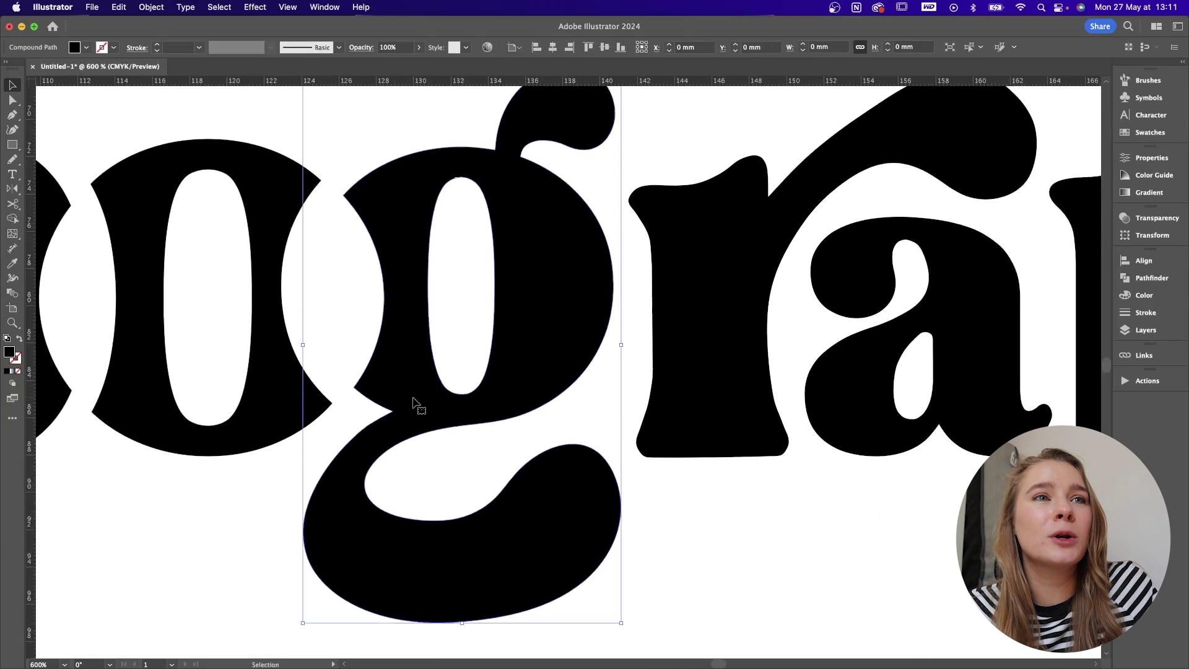
pyautogui.press('a')
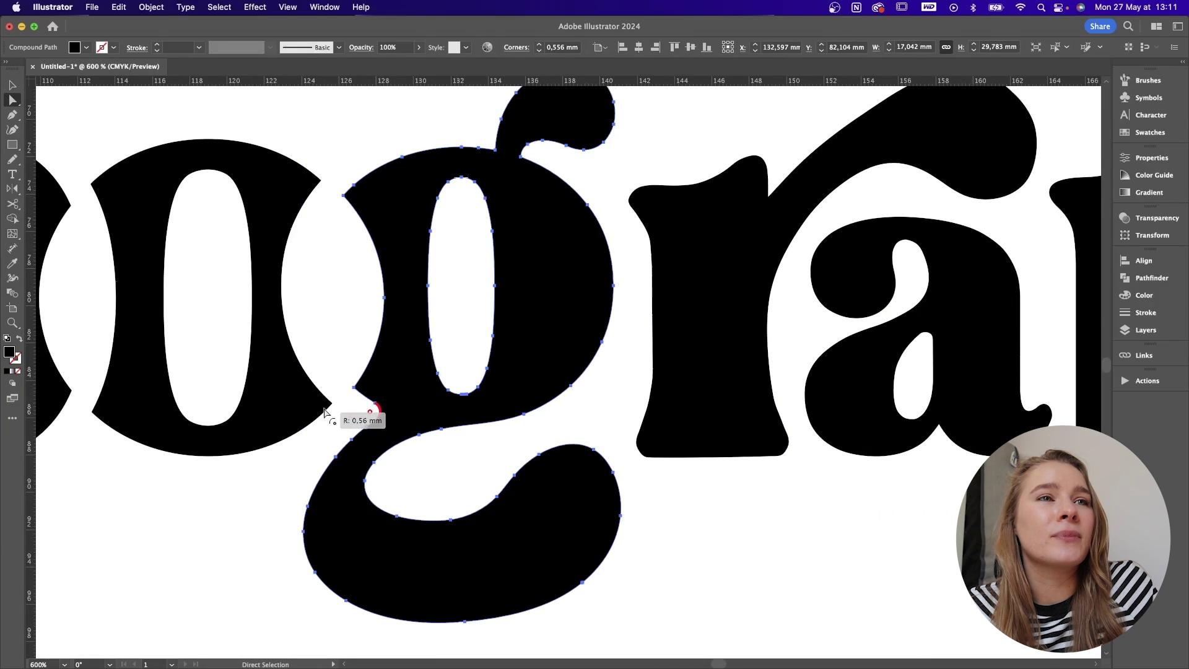
pyautogui.click(504, 476)
# Step: Start Puppet Warp on the g and add a pin in the lower middle of its tail
pyautogui.moveTo(1032, 392); pyautogui.dragTo(481, 375)
pyautogui.moveTo(663, 414); pyautogui.dragTo(390, 446)
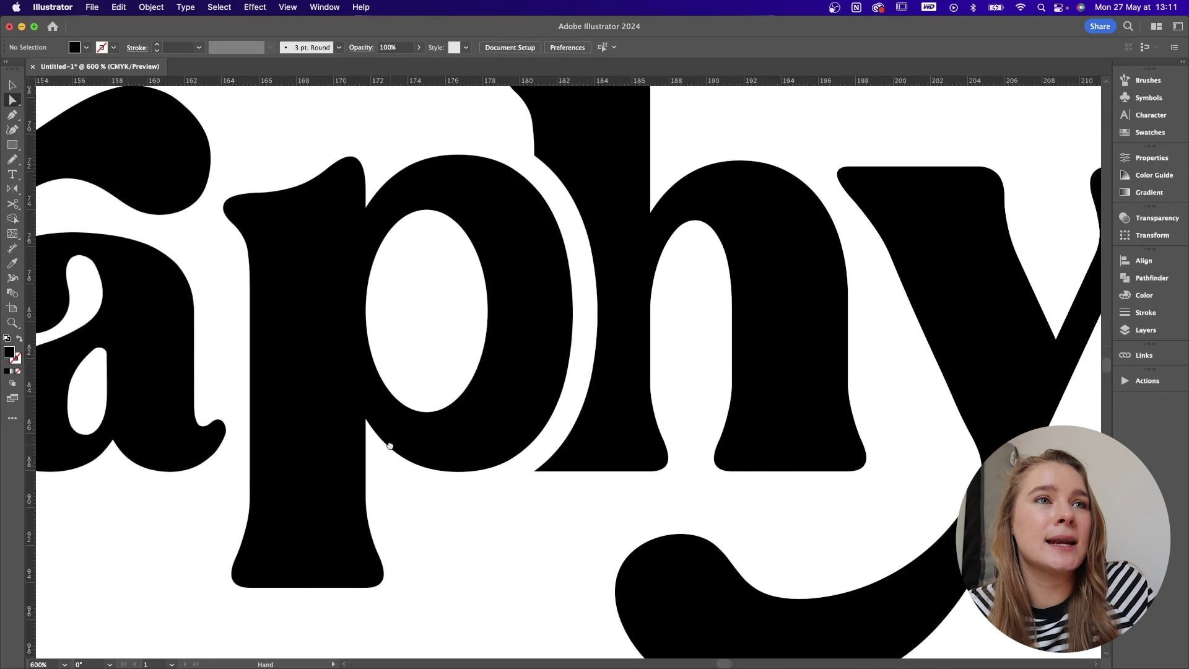
pyautogui.press('super+minus')
pyautogui.click(12, 419)
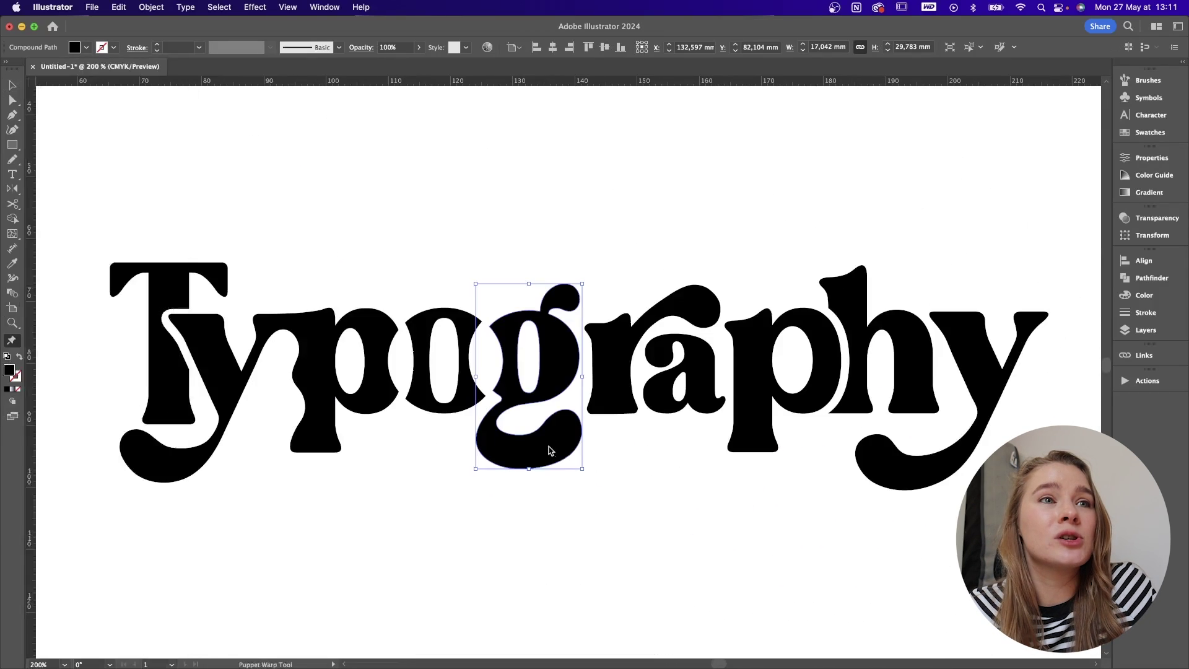
pyautogui.click(527, 452)
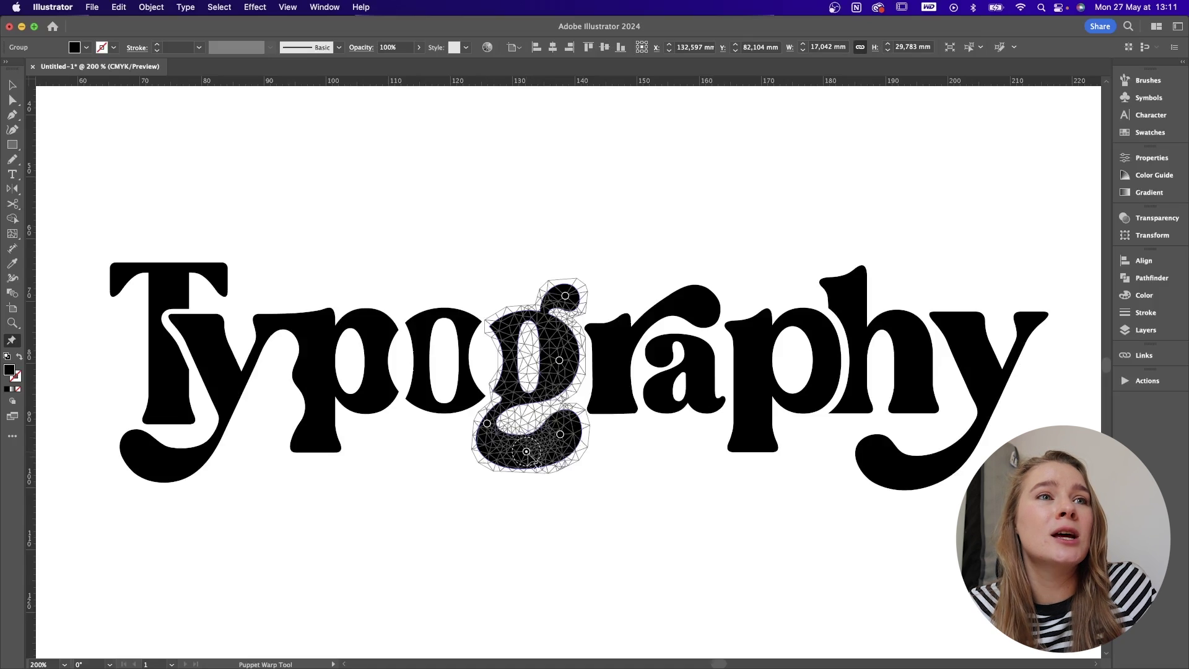
# Step: Try to bend the g's tail by shifting its lower middle pin toward the tail's end
pyautogui.moveTo(526, 452); pyautogui.dragTo(563, 441)
pyautogui.press('super+z')
pyautogui.press('super+z')
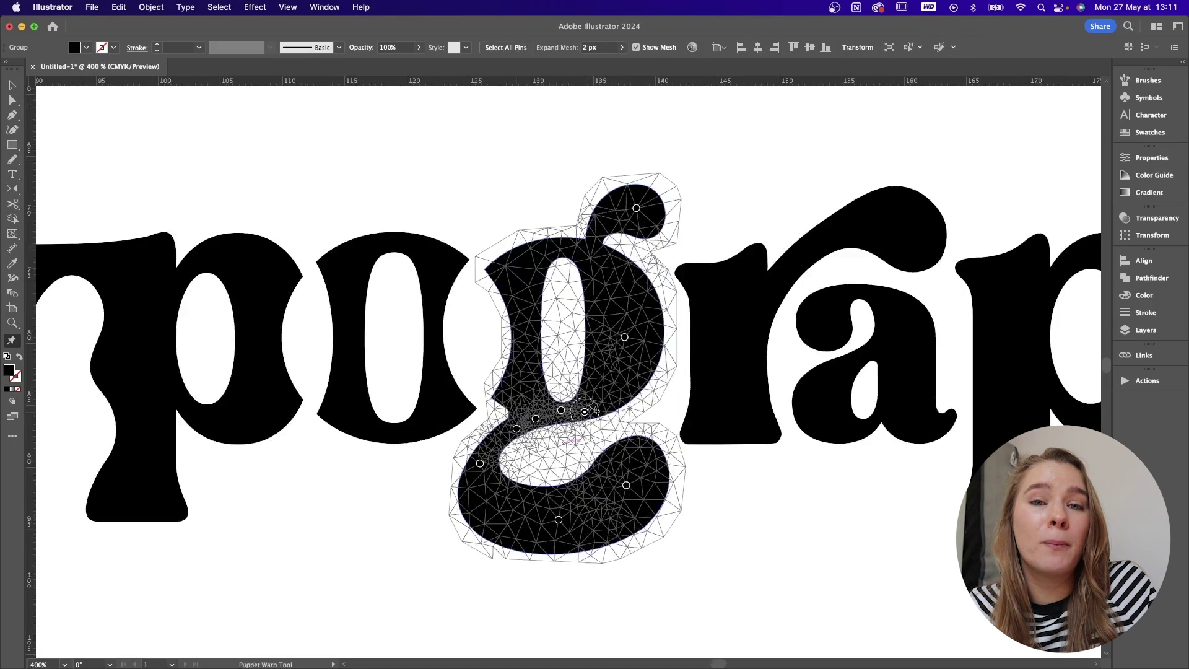
# Step: Add Puppet Warp pins along the g's link between bowl and tail, and pull the tail-end pin slightly downward
pyautogui.click(604, 408)
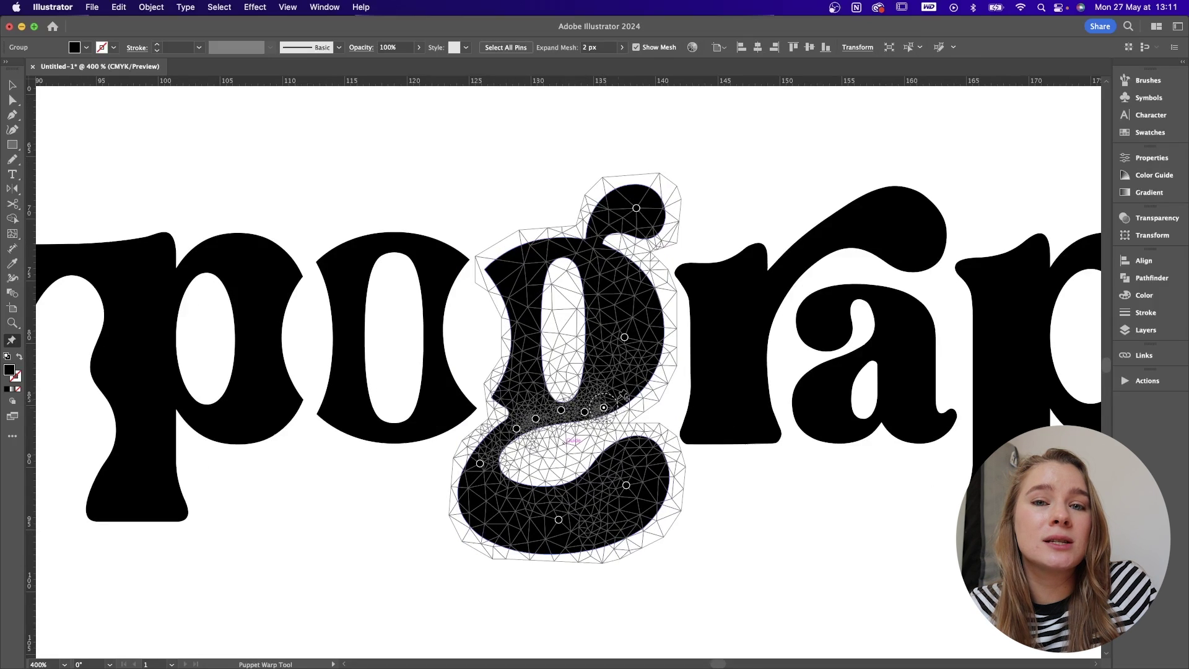
pyautogui.click(618, 399)
pyautogui.click(544, 417)
pyautogui.click(526, 425)
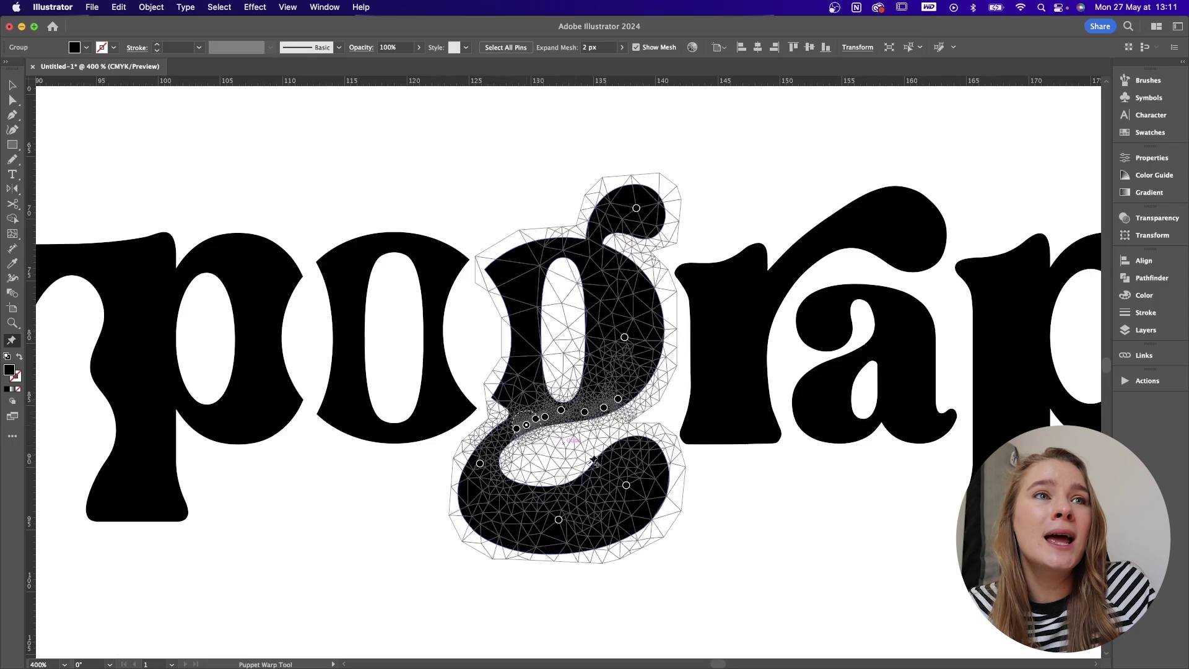
pyautogui.scroll(-3, 613, 409)
pyautogui.moveTo(613, 411); pyautogui.dragTo(617, 427)
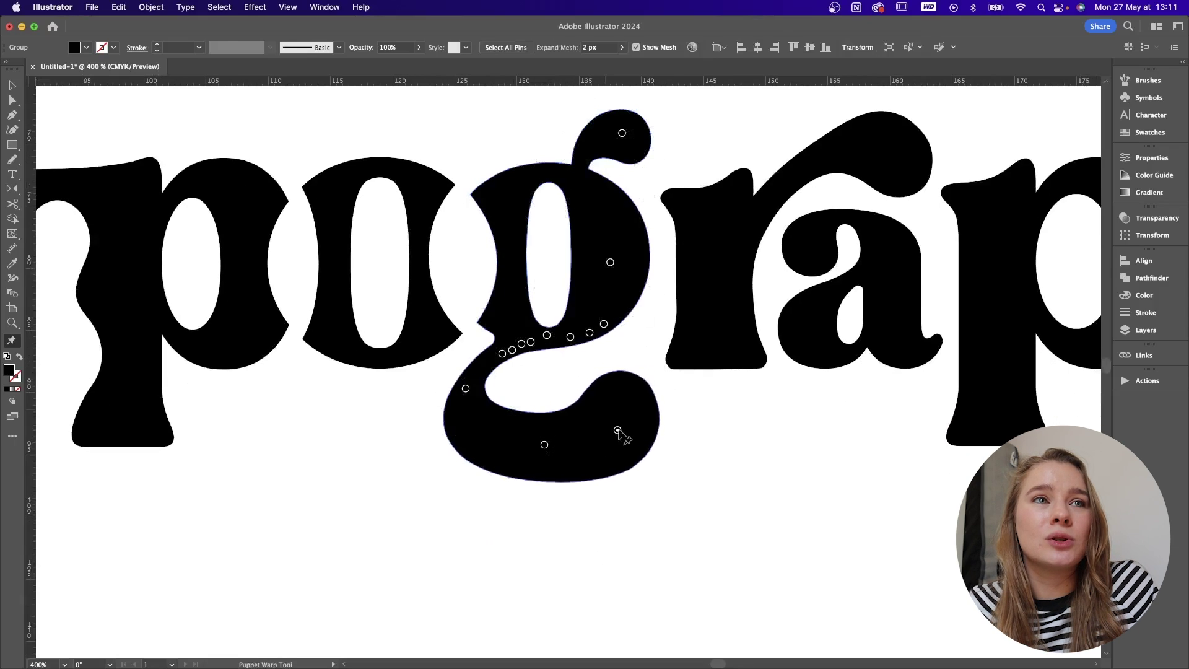
# Step: Smooth the notch between the g's bowl and tail with the Pencil tool
pyautogui.press('n')
pyautogui.scroll(5, 507, 332)
pyautogui.moveTo(496, 327); pyautogui.dragTo(505, 335)
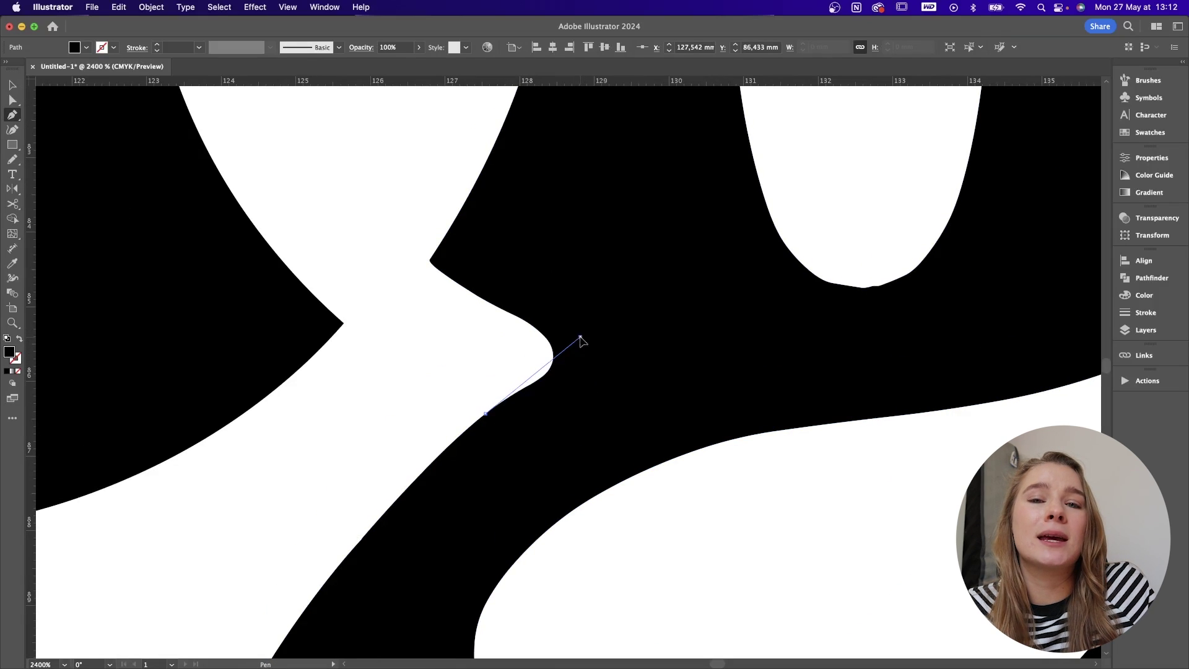
# Step: Draw a closed four-sided black patch with the Pen tool over the lower edge of the g's notch
pyautogui.click(580, 337)
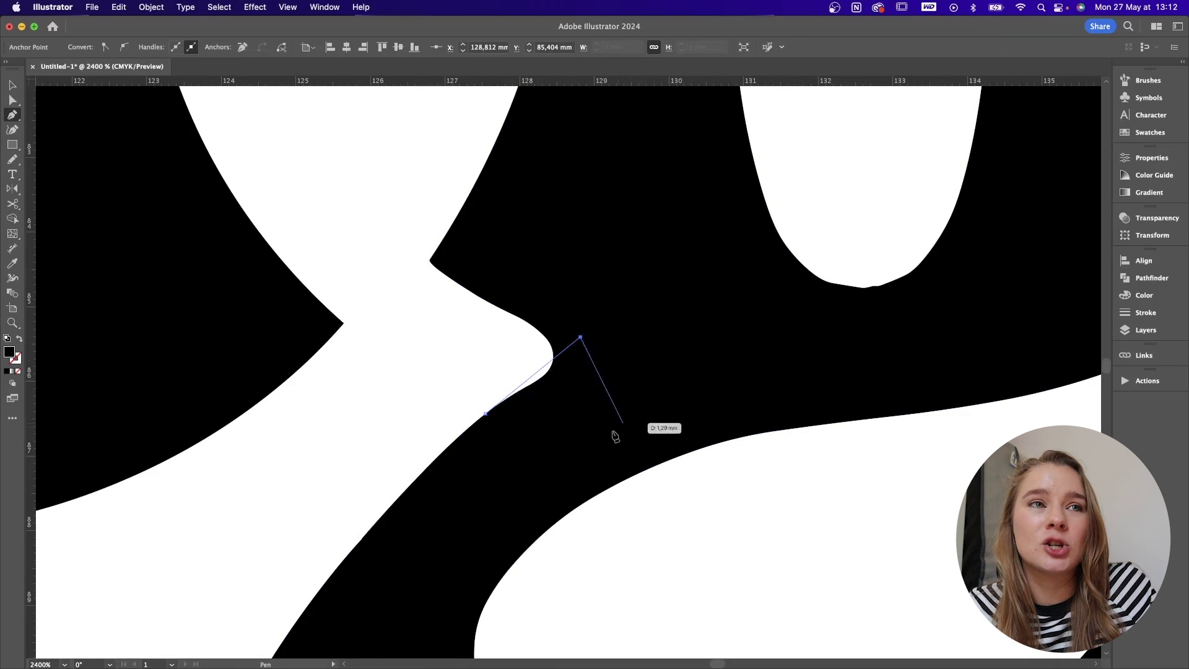
pyautogui.click(600, 438)
pyautogui.click(510, 464)
pyautogui.click(485, 414)
# Step: Select the g and the lower notch patch and merge them with Unite
pyautogui.press('v')
pyautogui.press('super+a')
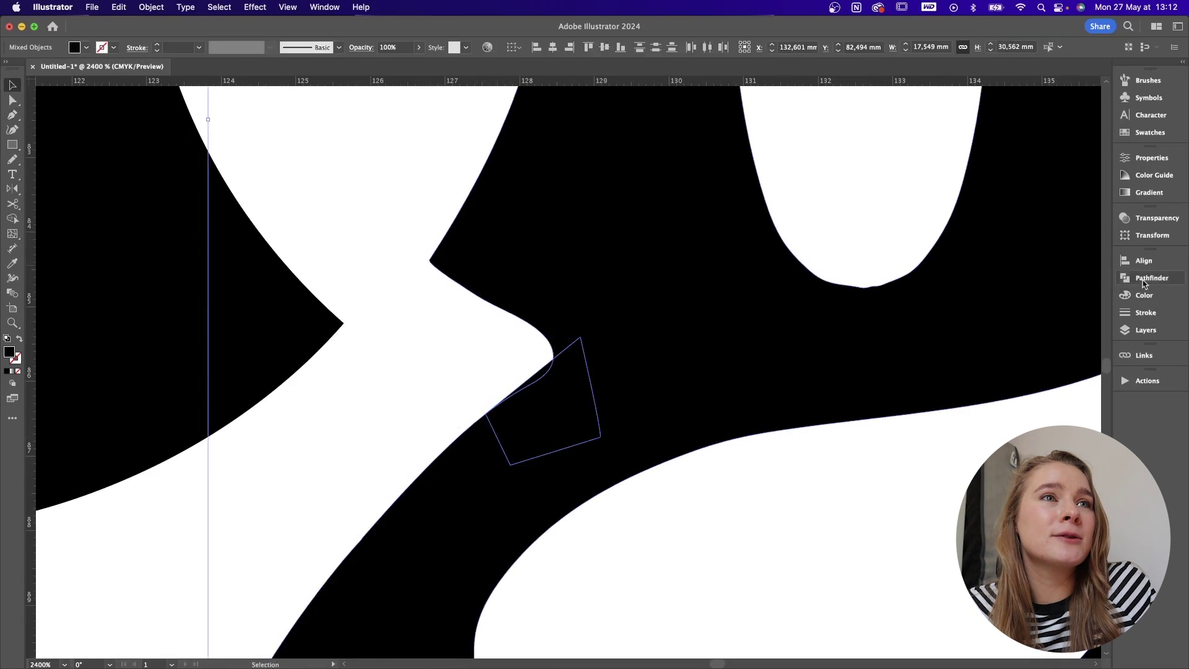
pyautogui.click(1144, 280)
pyautogui.click(973, 288)
pyautogui.click(470, 420)
# Step: Draw a closed black patch with the Pen tool that straightens the upper edge of the g's notch
pyautogui.press('p')
pyautogui.click(430, 260)
pyautogui.moveTo(553, 360); pyautogui.dragTo(682, 451)
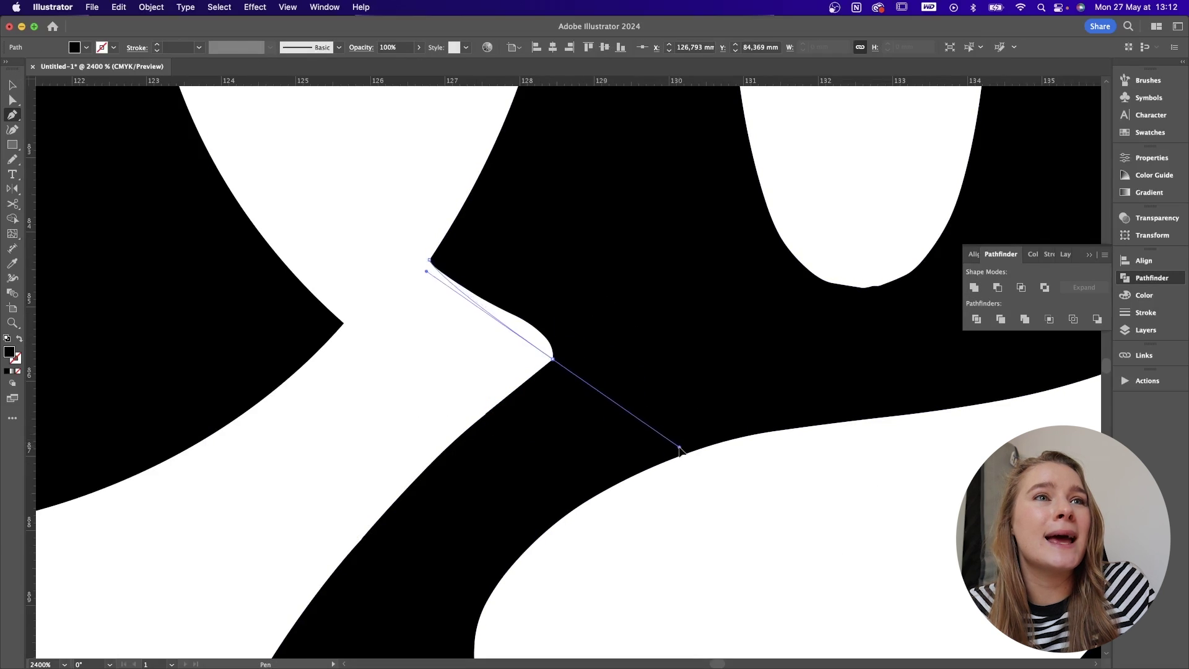
pyautogui.click(552, 359)
pyautogui.click(720, 342)
pyautogui.click(595, 222)
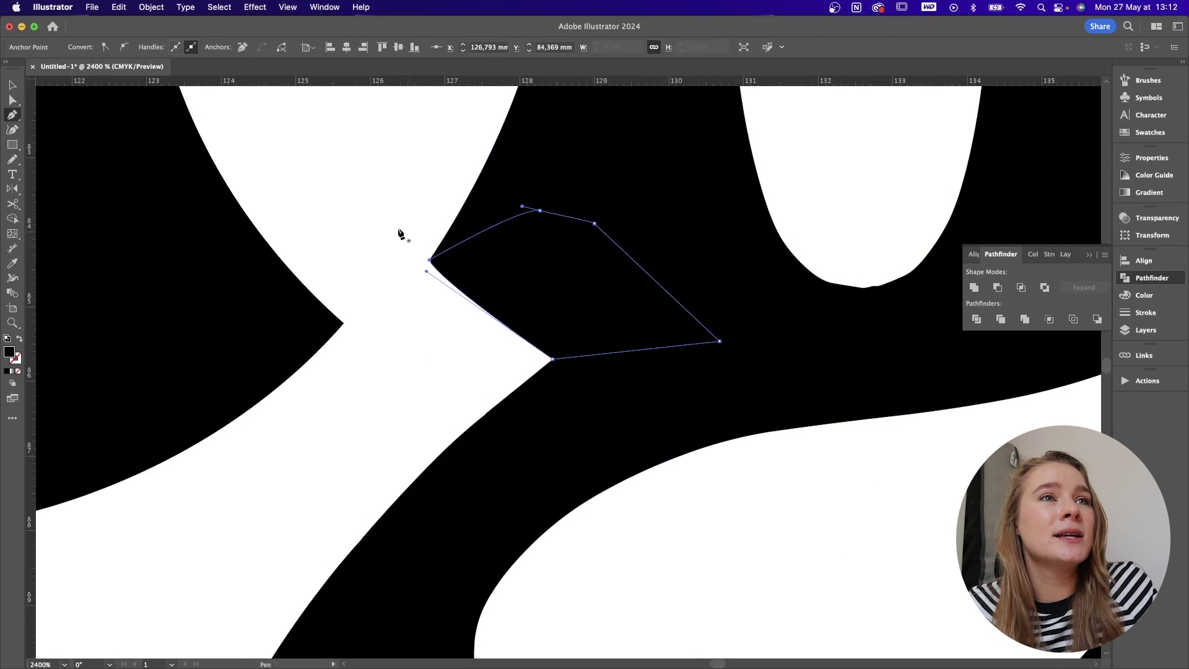
pyautogui.click(429, 260)
# Step: Select the g and the upper notch patch and merge them with Unite
pyautogui.press('v')
pyautogui.press('super+a')
pyautogui.click(975, 285)
# Step: Smooth the curved ends of the g's counter with the Pencil tool
pyautogui.hscroll(5, 892, 523)
pyautogui.scroll(3, 892, 522)
pyautogui.press('n')
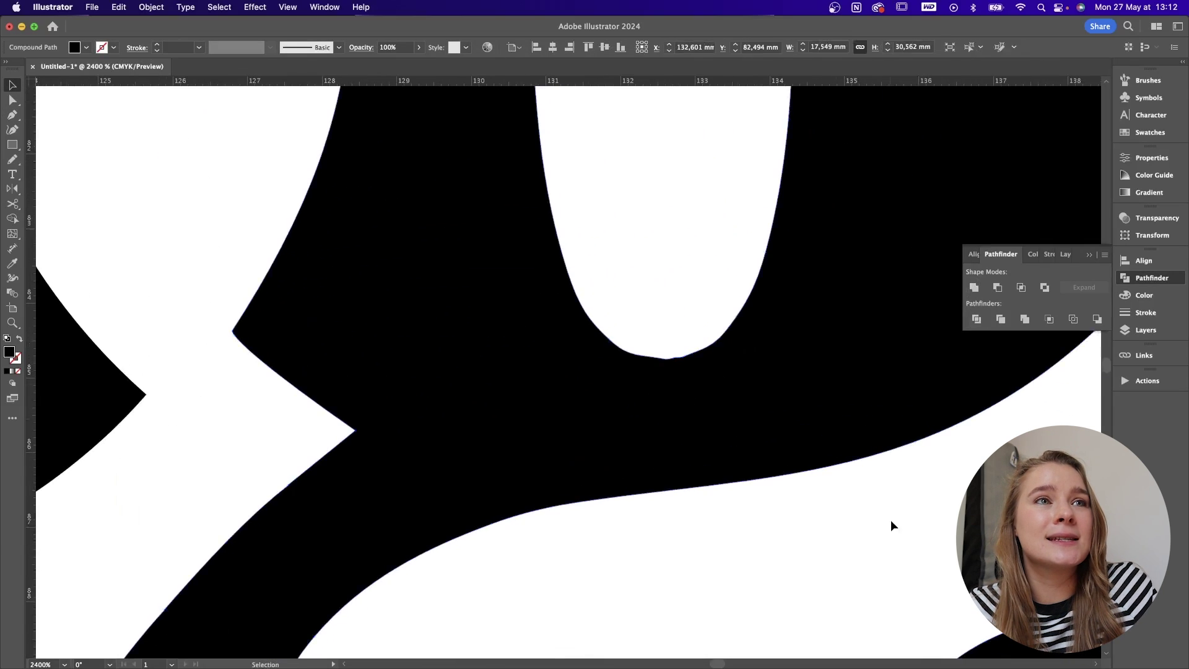
pyautogui.scroll(9, 714, 389)
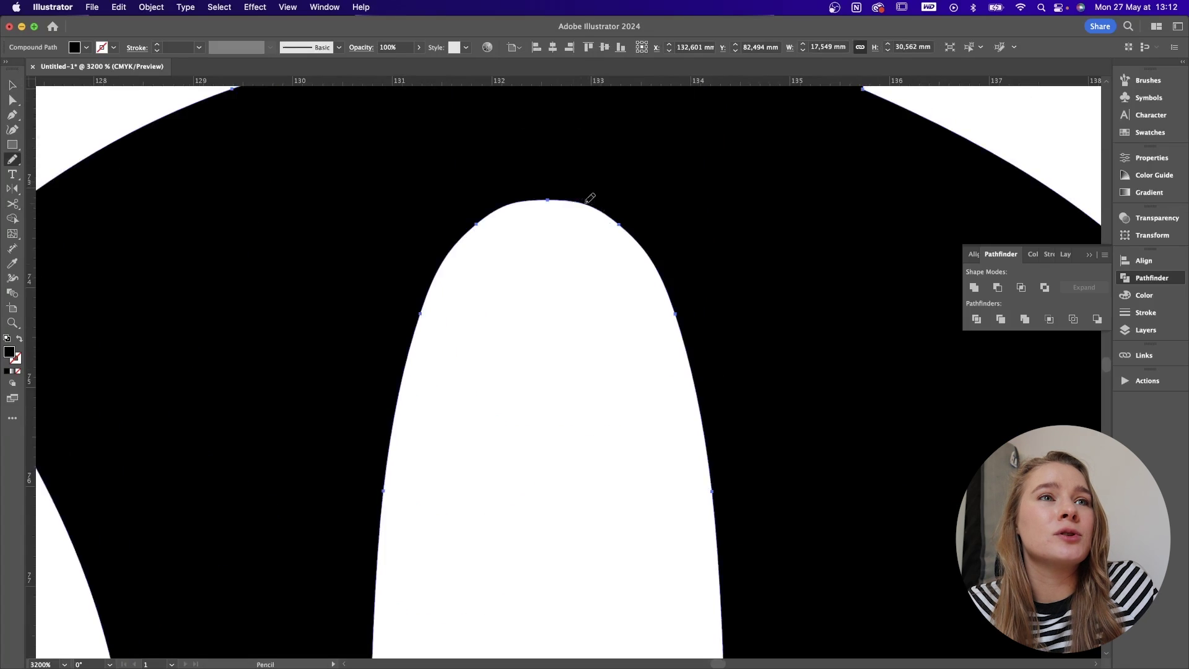
# Step: Draw a thin rectangle about 7.7 by 0.33 mm across the h's ascender and subtract it with Minus Front
pyautogui.moveTo(485, 263); pyautogui.dragTo(628, 266)
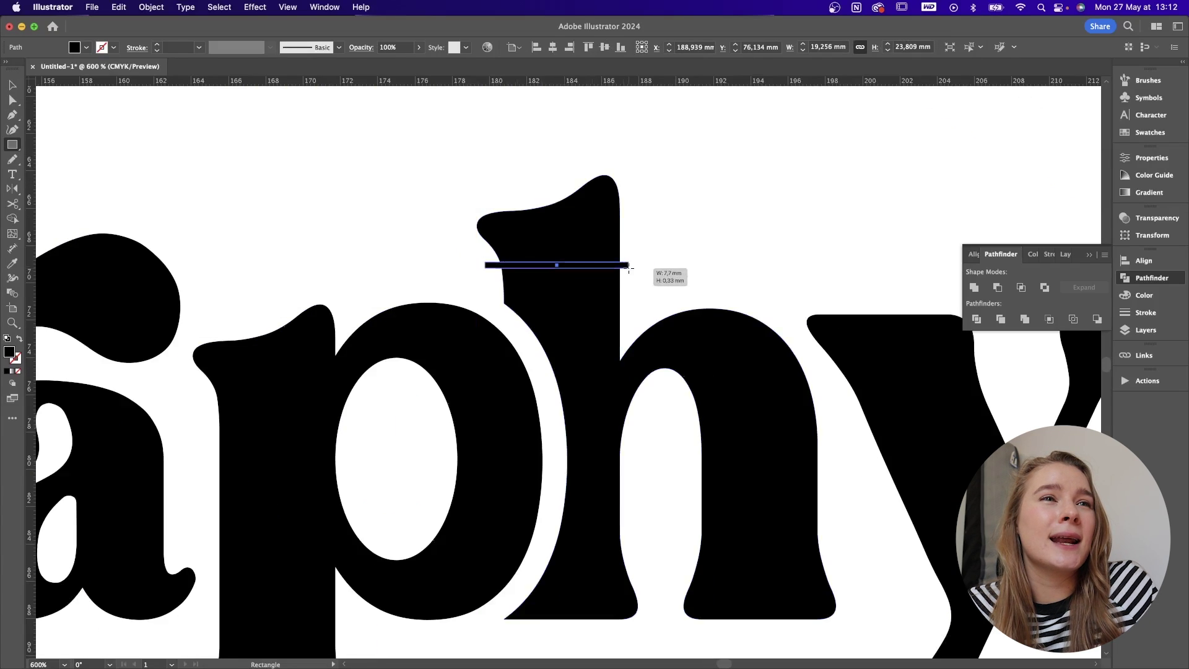
pyautogui.press('v')
pyautogui.keyDown('shift'); pyautogui.click(618, 241); pyautogui.keyUp('shift')
pyautogui.click(998, 288)
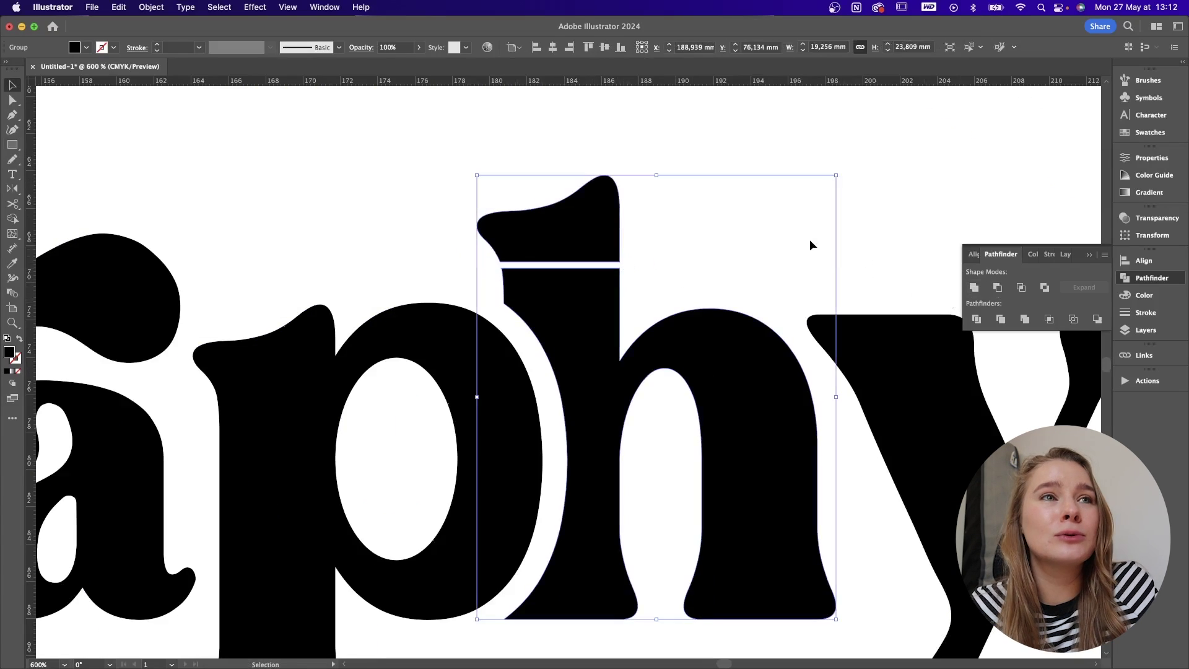
# Step: Ungroup the two parts of the h and nudge the ascender's top part upward four times
pyautogui.rightClick(581, 233)
pyautogui.click(631, 405)
pyautogui.click(589, 239)
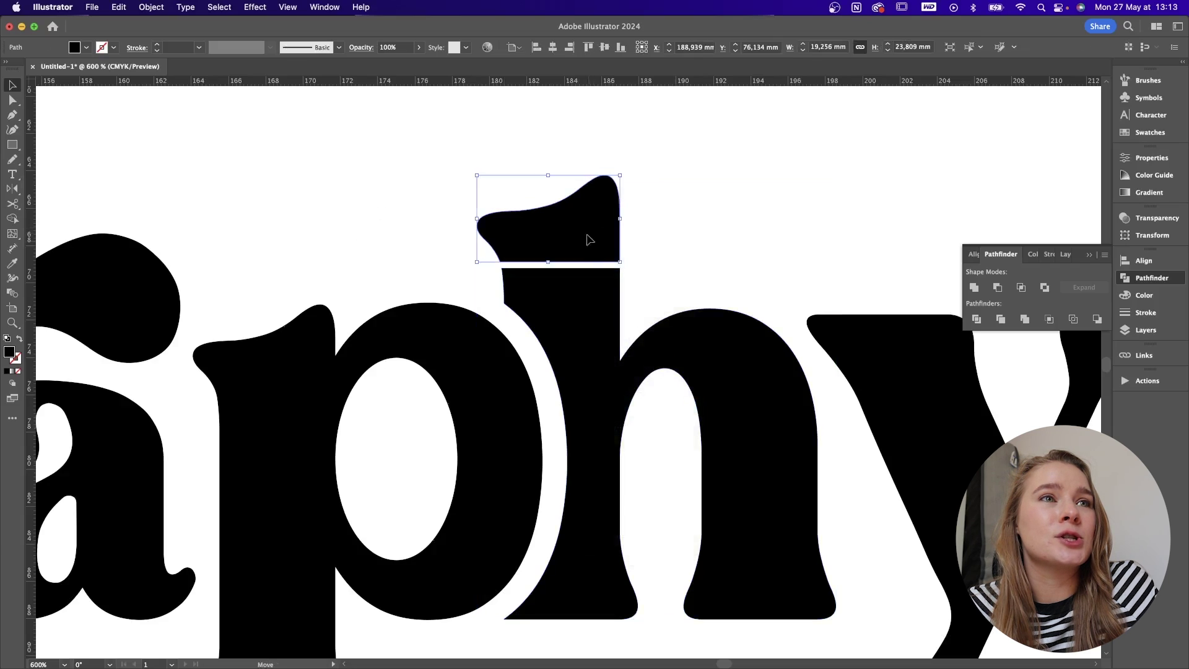
pyautogui.press('Up')
pyautogui.press('Up')
pyautogui.press('Up')
pyautogui.press('Up')
pyautogui.click(610, 245)
pyautogui.press('super+z')
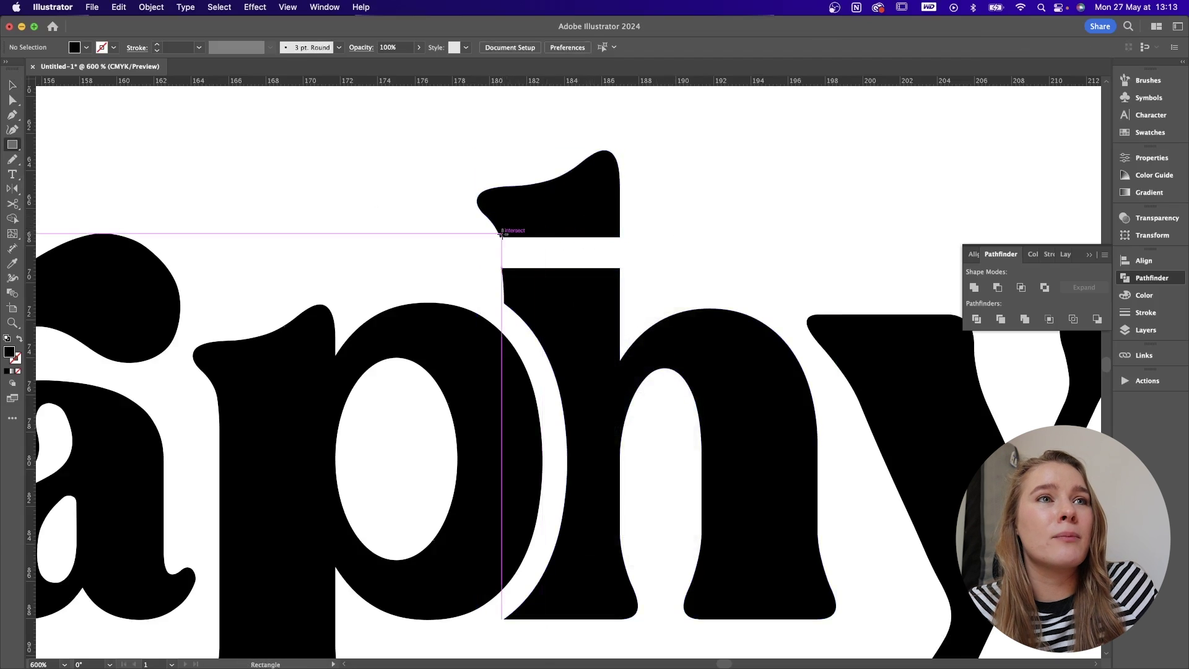
pyautogui.press('super+shift+z')
pyautogui.press('super+z')
# Step: Draw a closed black patch with the Pen tool that bridges the gap between the h's top part and its stem
pyautogui.press('p')
pyautogui.press('super+shift+z')
pyautogui.click(501, 236)
pyautogui.click(501, 269)
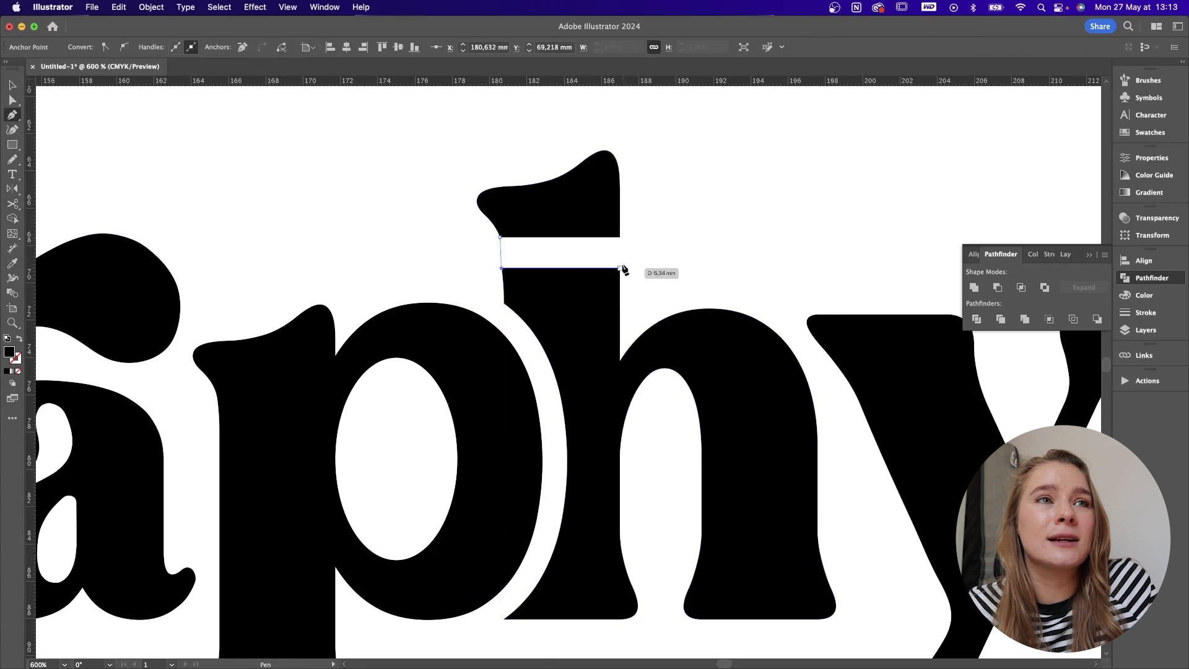
pyautogui.click(619, 268)
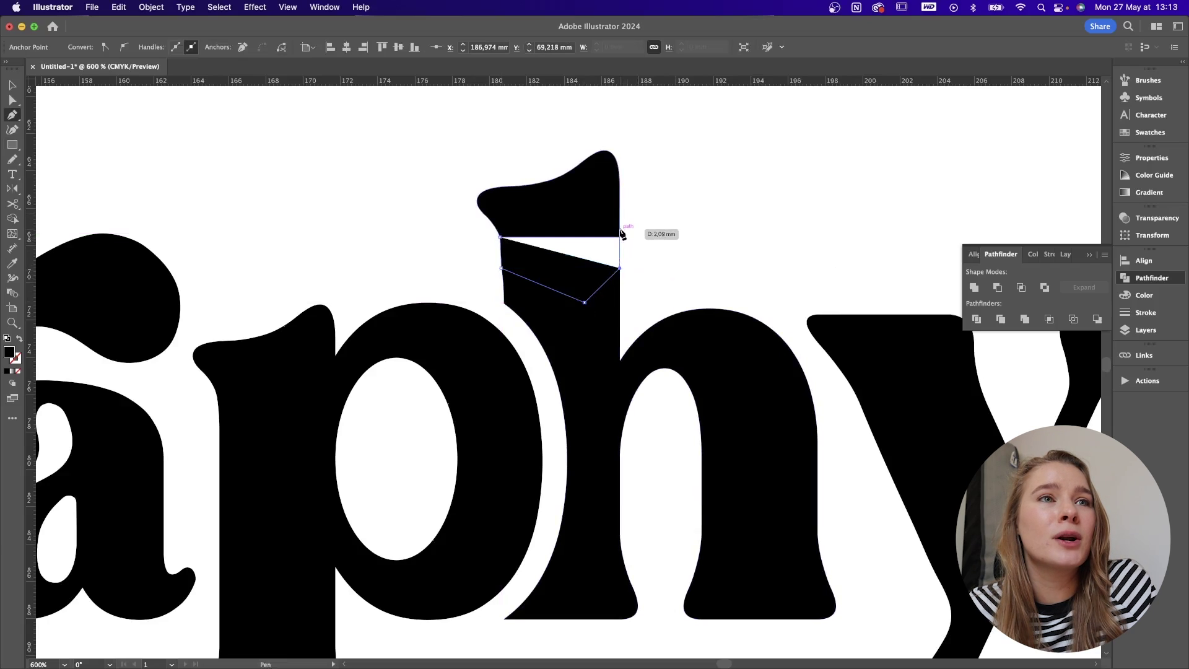
pyautogui.click(619, 236)
pyautogui.click(560, 200)
pyautogui.click(500, 236)
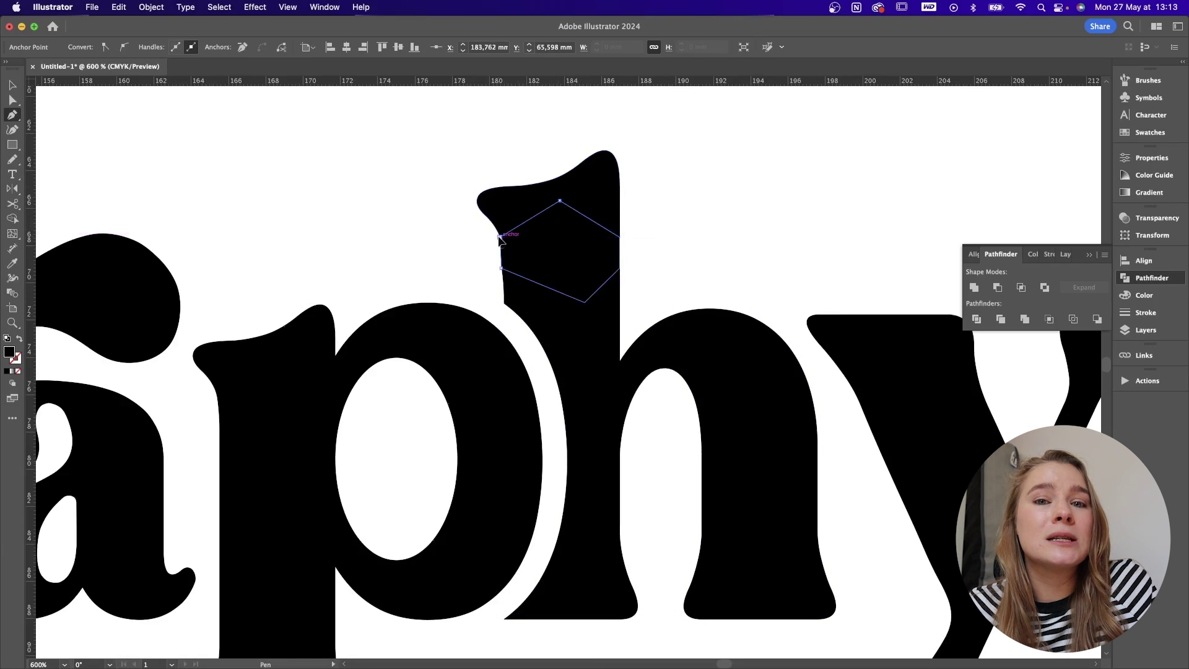
# Step: Select the h's top part, the bridging patch and the lower part and merge them with Unite
pyautogui.press('v')
pyautogui.moveTo(423, 156); pyautogui.dragTo(619, 307)
pyautogui.keyDown('shift'); pyautogui.click(620, 312); pyautogui.keyUp('shift')
pyautogui.click(972, 287)
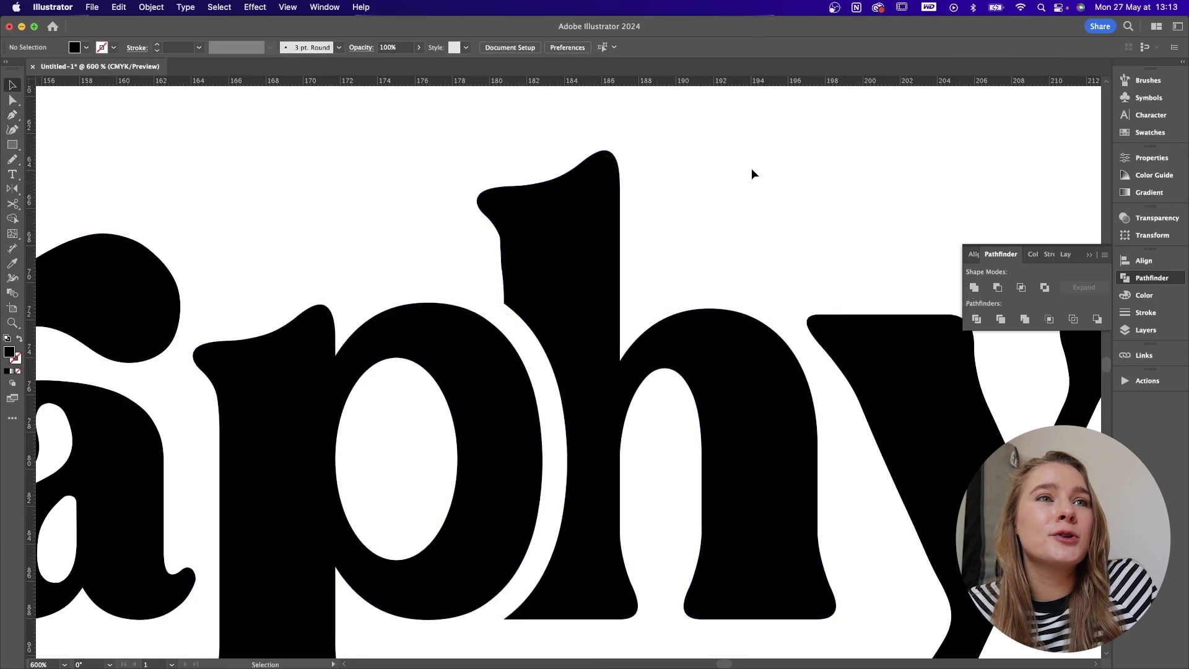
# Step: Move the anchor point where the h's serif meets the stem's left edge about 0.15 mm inward to straighten the edge
pyautogui.press('-')
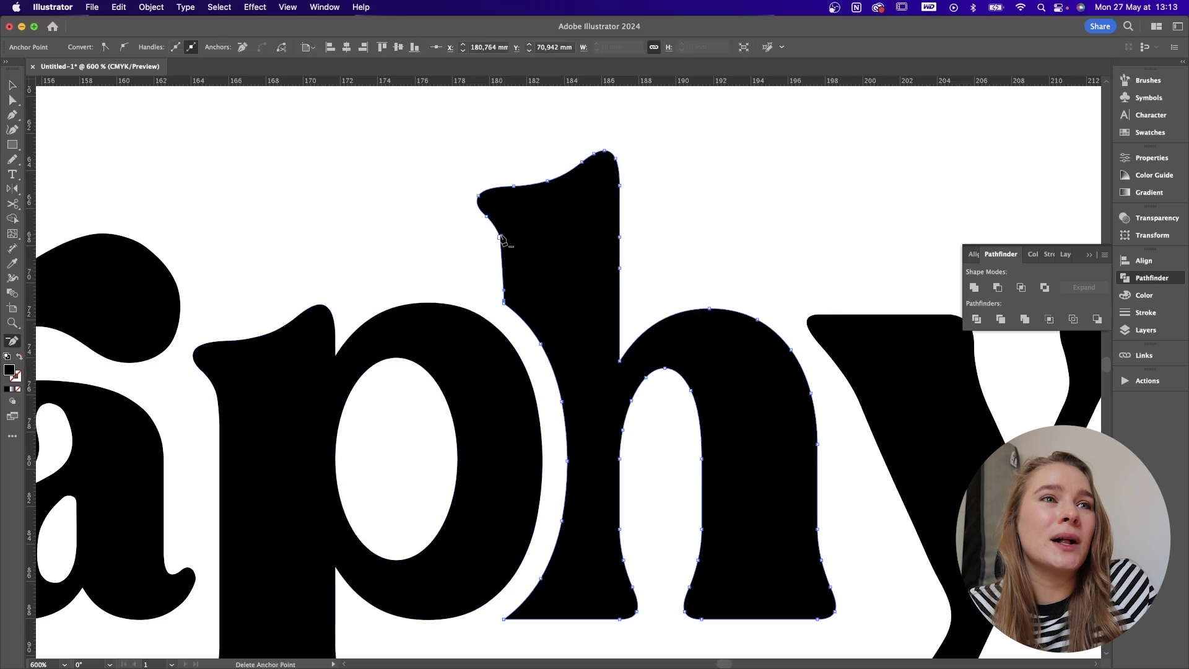
pyautogui.press('a')
pyautogui.scroll(5, 499, 237)
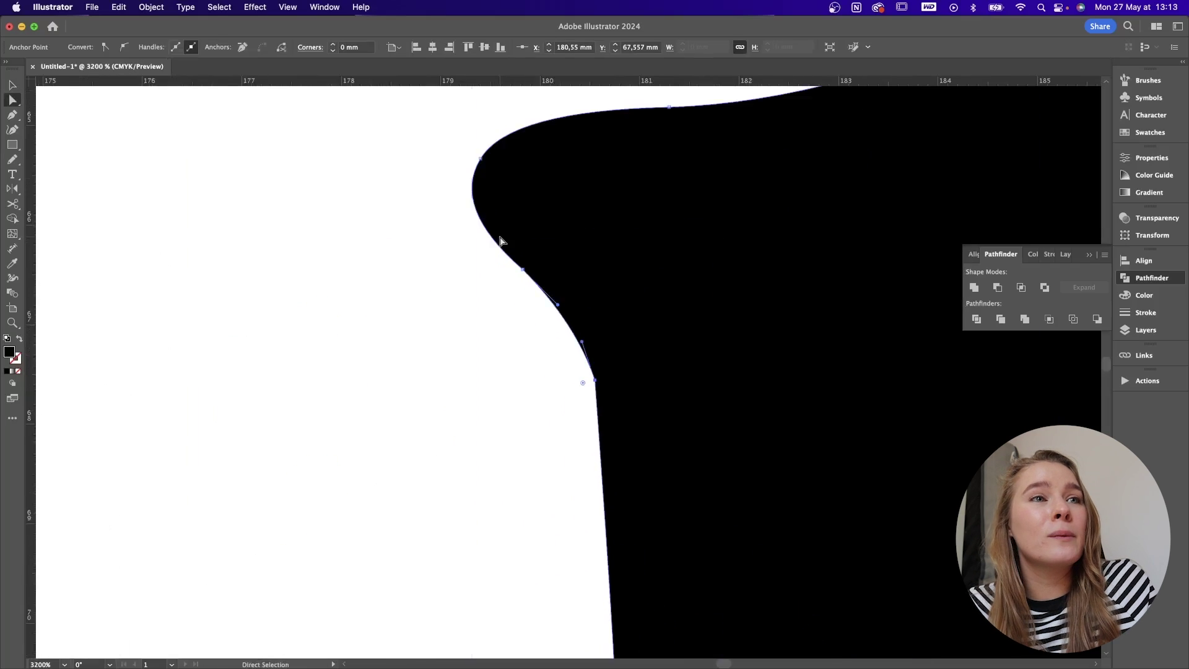
pyautogui.moveTo(596, 380); pyautogui.dragTo(611, 382)
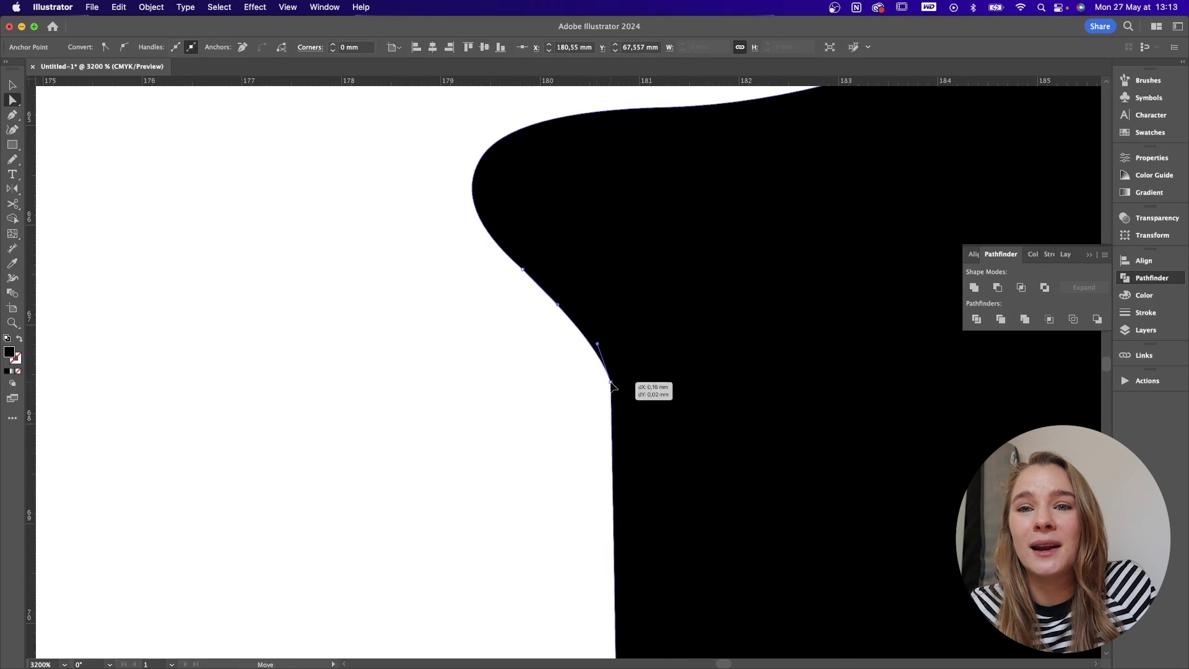
pyautogui.click(525, 421)
# Step: Create a text area below the custom lettering and enter Typography in it
pyautogui.scroll(-5, 525, 420)
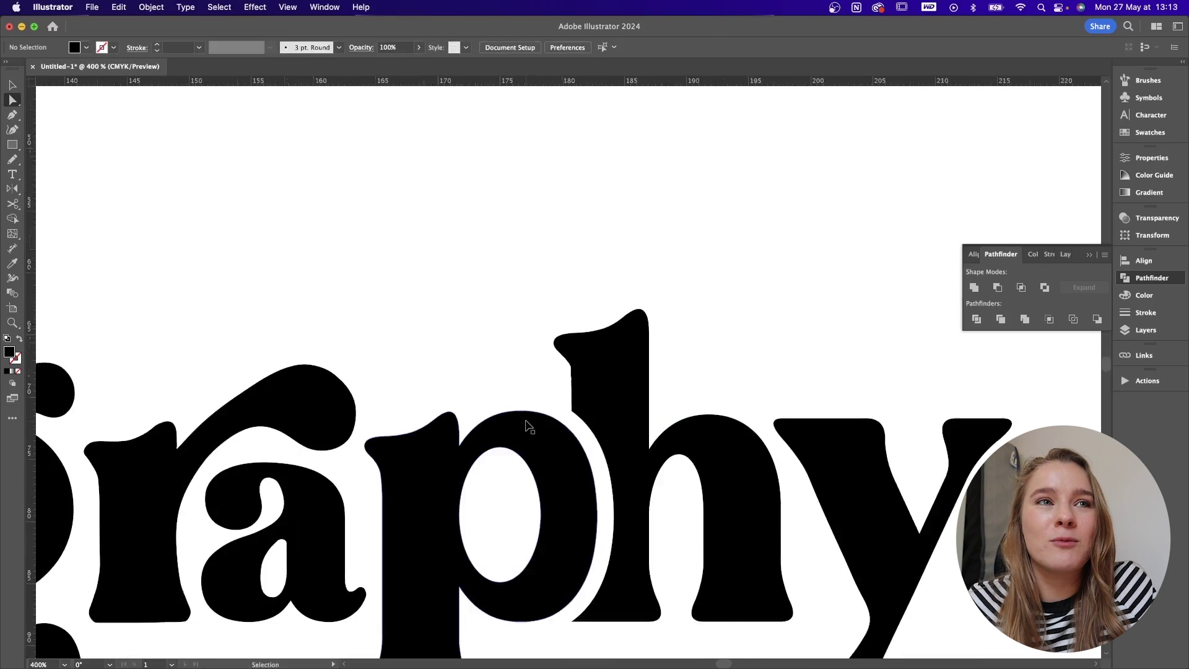
pyautogui.scroll(-2, 525, 426)
pyautogui.scroll(-4, 622, 174)
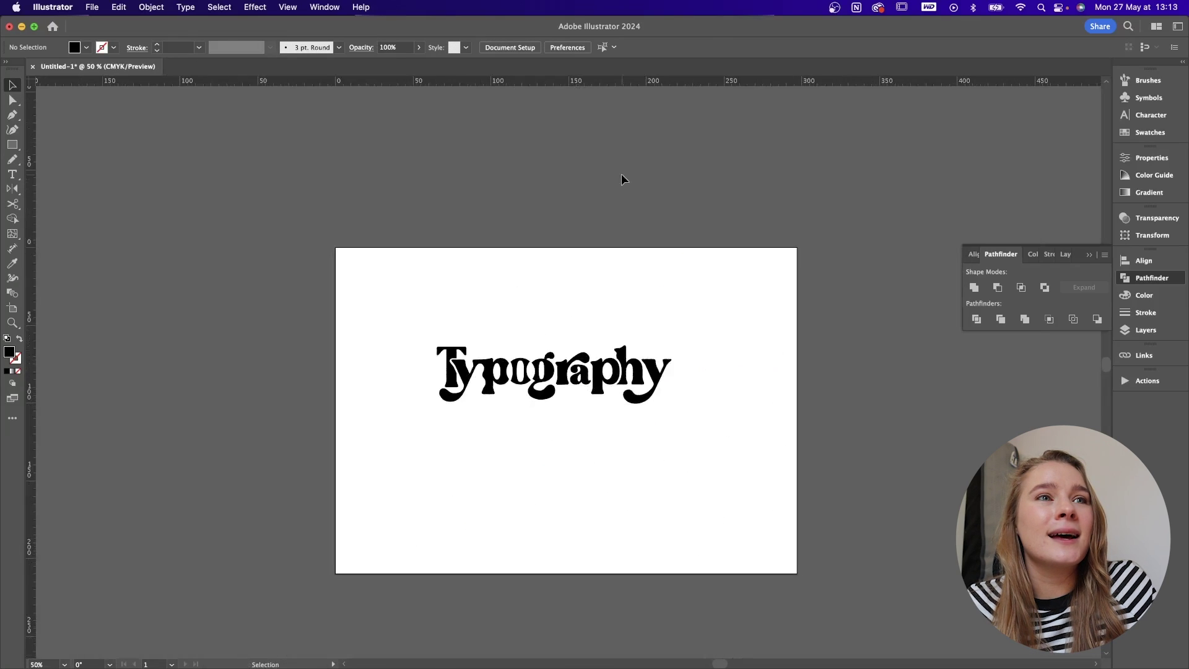
pyautogui.press('t')
pyautogui.moveTo(412, 420); pyautogui.dragTo(781, 511)
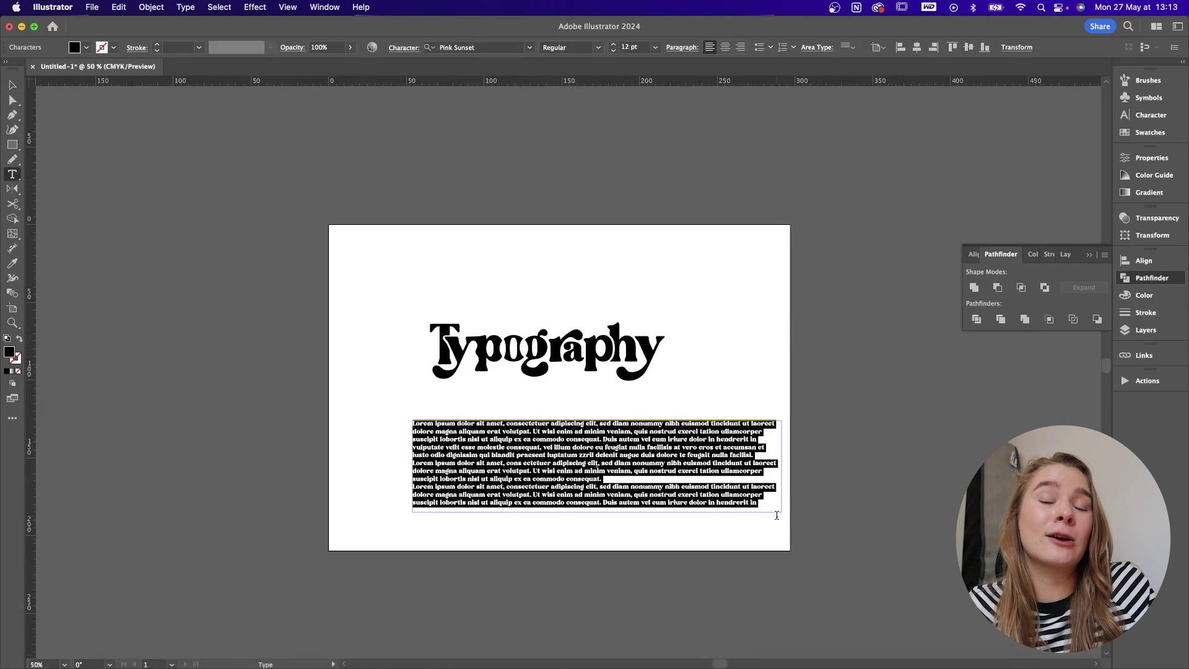
pyautogui.write('Typography')
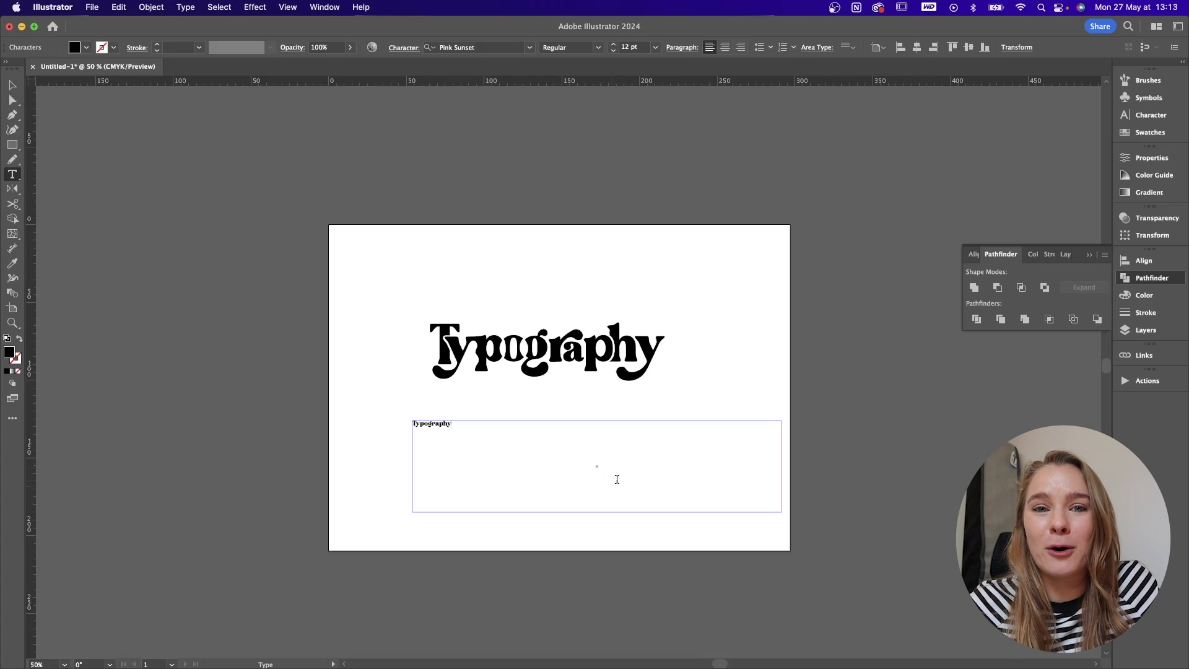
# Step: Copy the word Typography, delete its text area and paste the word as standalone text
pyautogui.moveTo(616, 479); pyautogui.dragTo(266, 410)
pyautogui.press('super+c')
pyautogui.press('Escape')
pyautogui.press('BackSpace')
pyautogui.press('super+v')
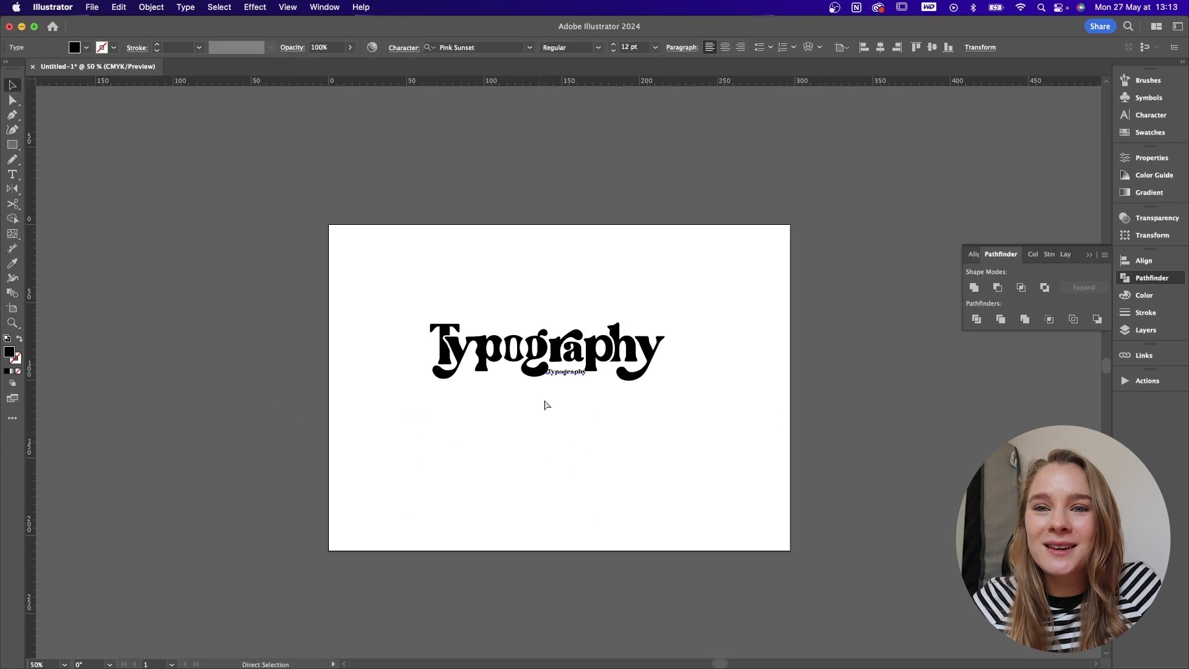
# Step: Enlarge the plain Typography text and place it beneath the custom lettering for a side-by-side comparison
pyautogui.moveTo(586, 368); pyautogui.dragTo(690, 337)
pyautogui.moveTo(768, 380); pyautogui.dragTo(776, 380)
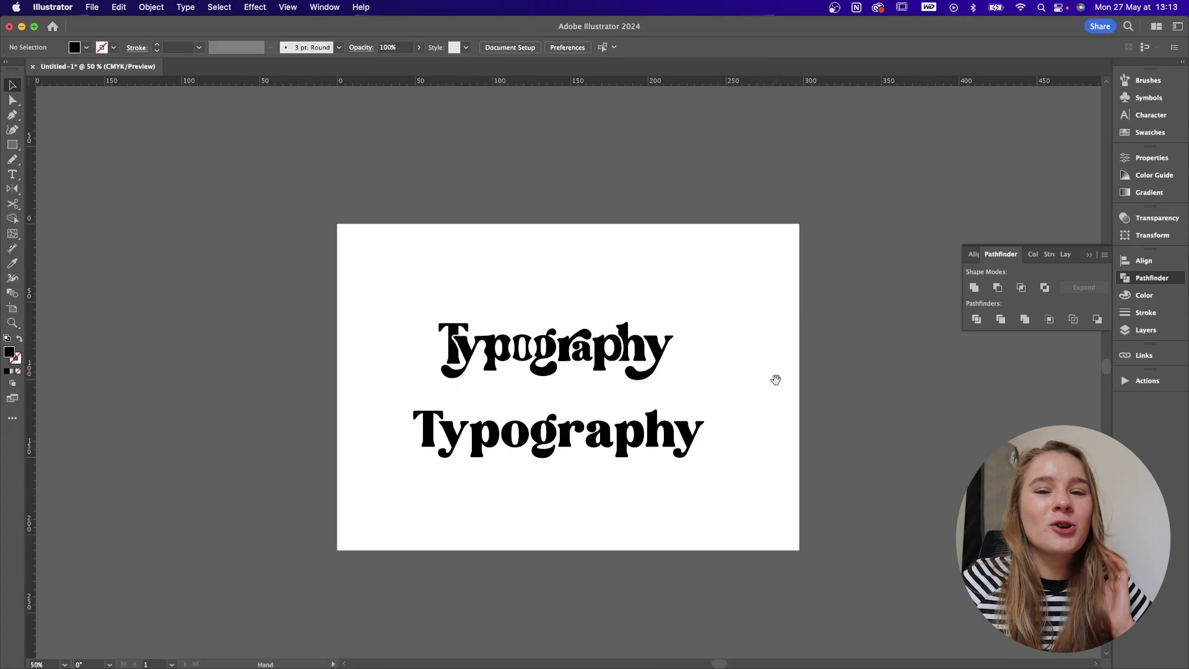
pyautogui.press('super+equal')
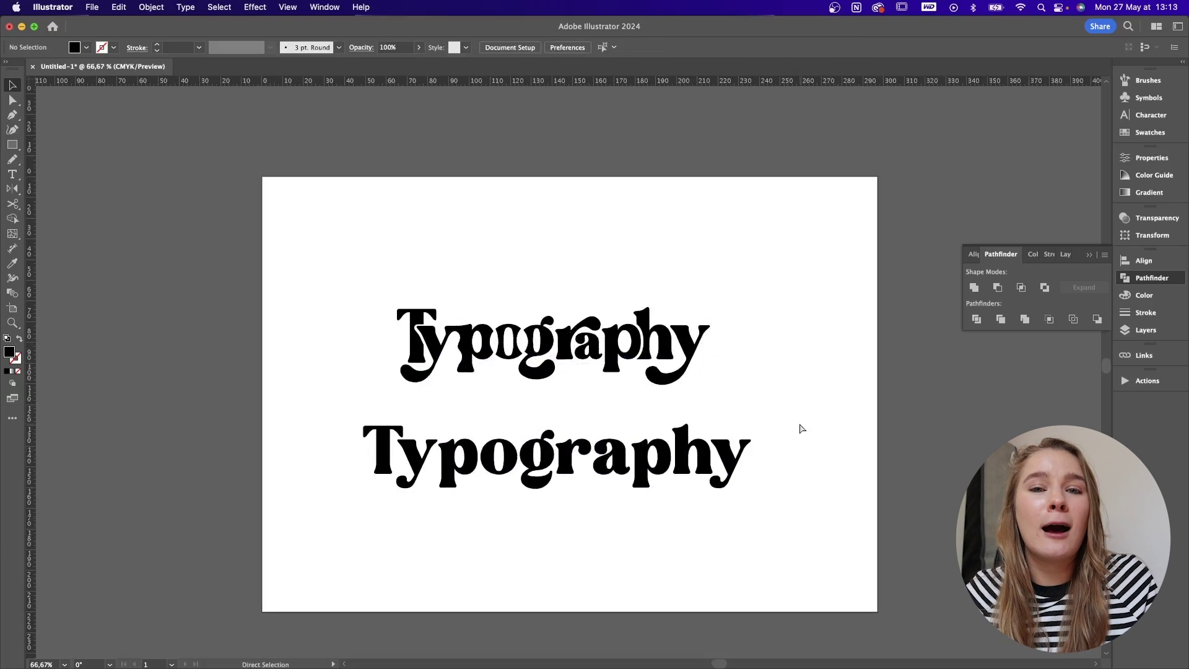
pyautogui.press('super+equal')
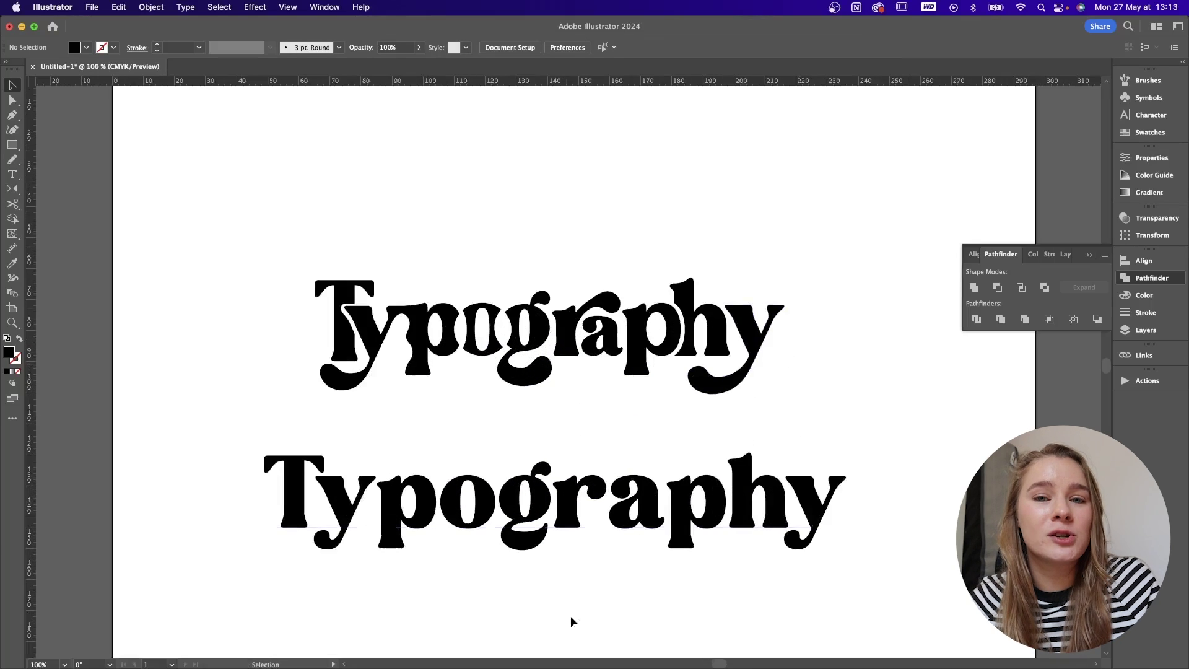